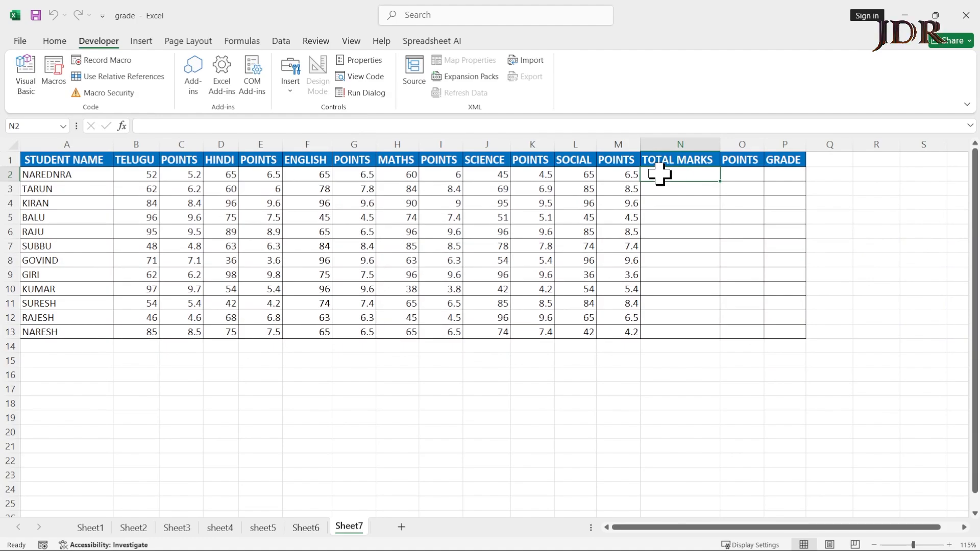
Total the first student's six subject marks in cell N2 with the formula =sum(B2,D2,F2,H2,J2,L2).
type("=")
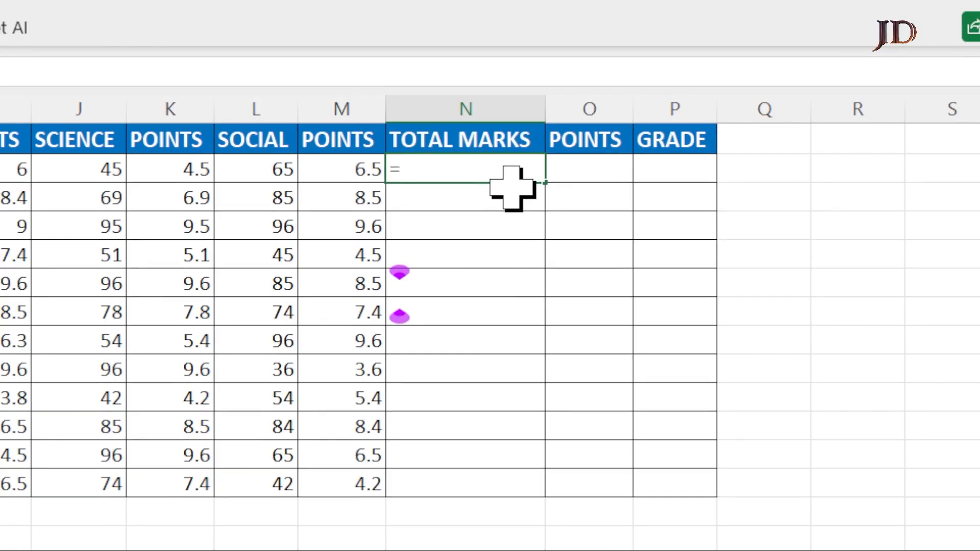
type("su")
key("BackSpace")
type("sum")
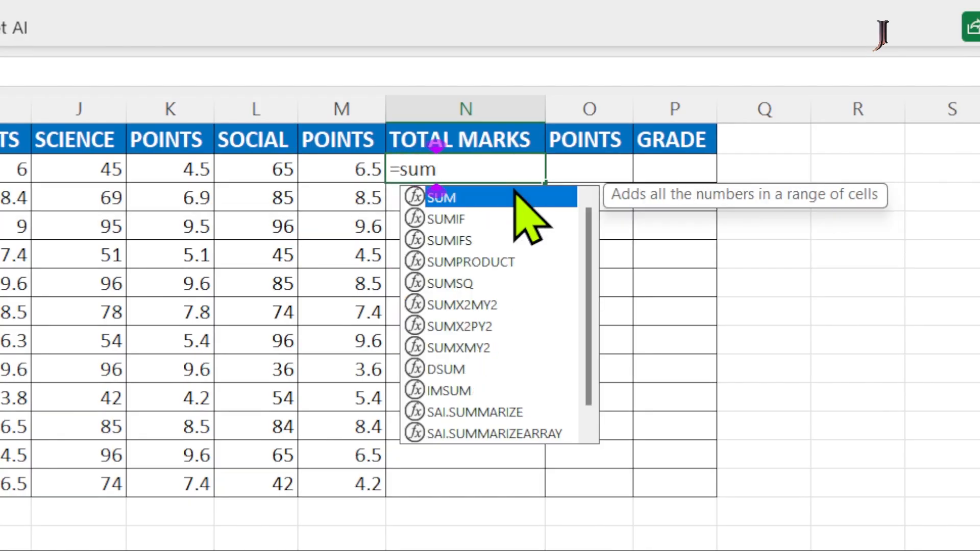
type("(")
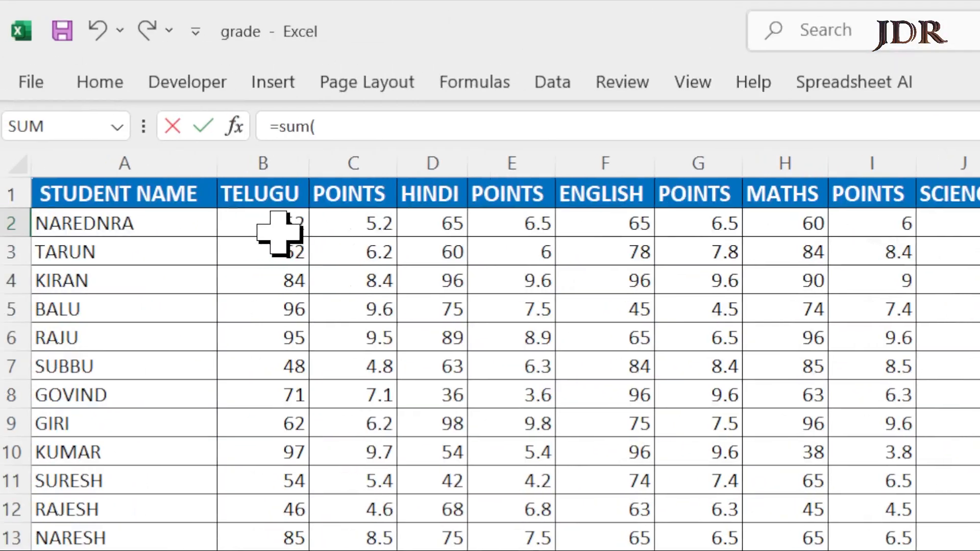
left_click(278, 225)
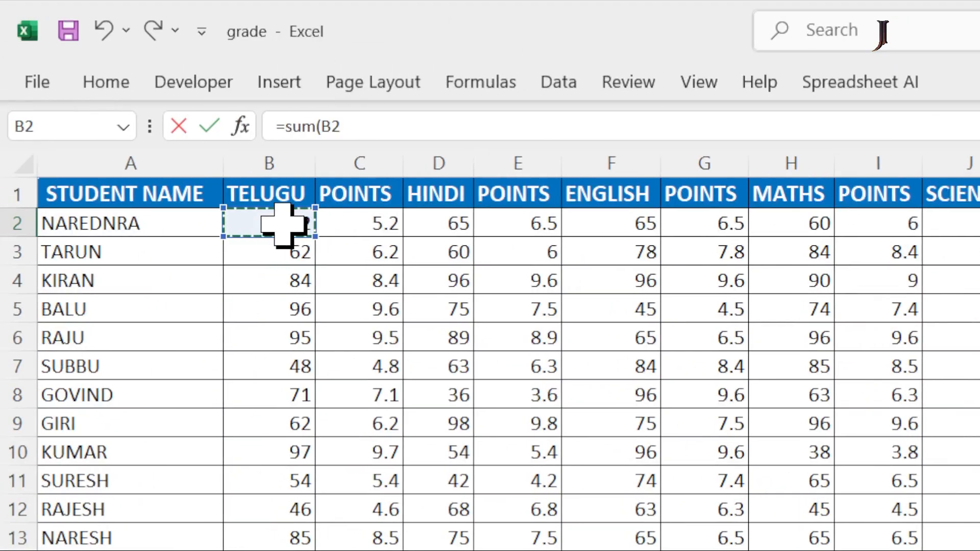
type(",")
left_click(440, 224)
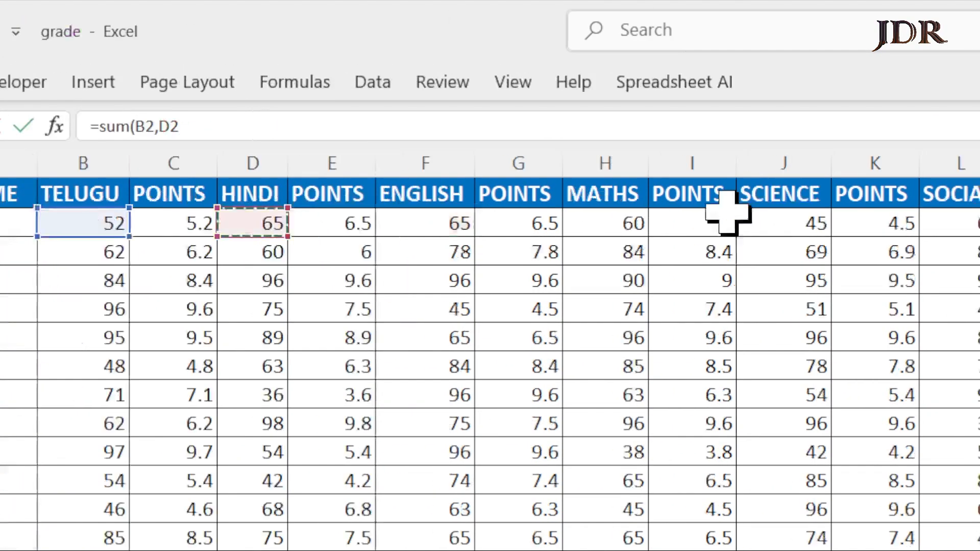
type(",")
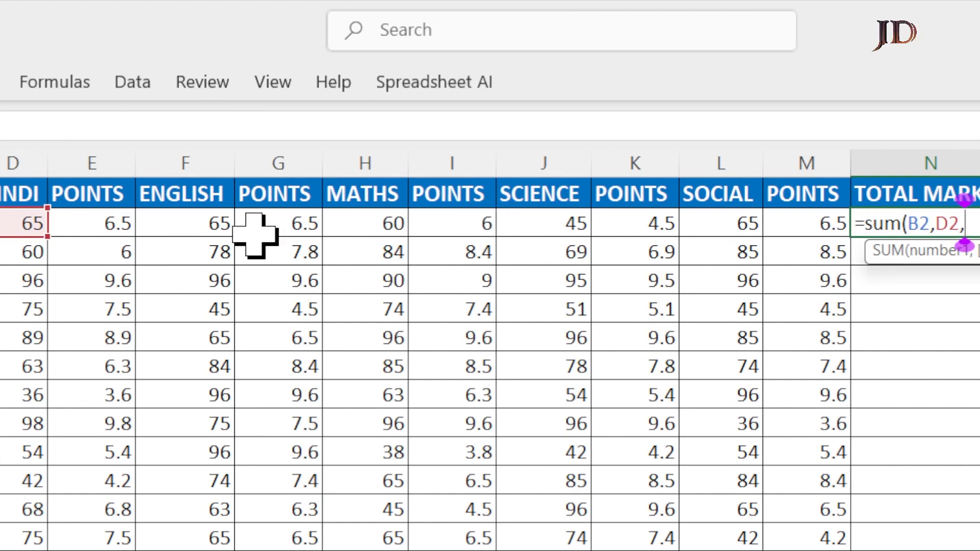
left_click(197, 217)
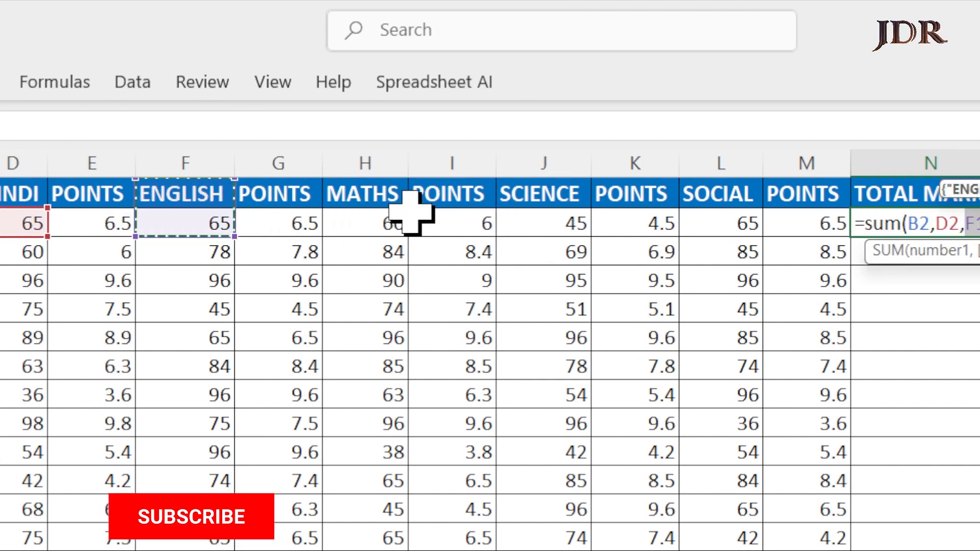
left_click(207, 224)
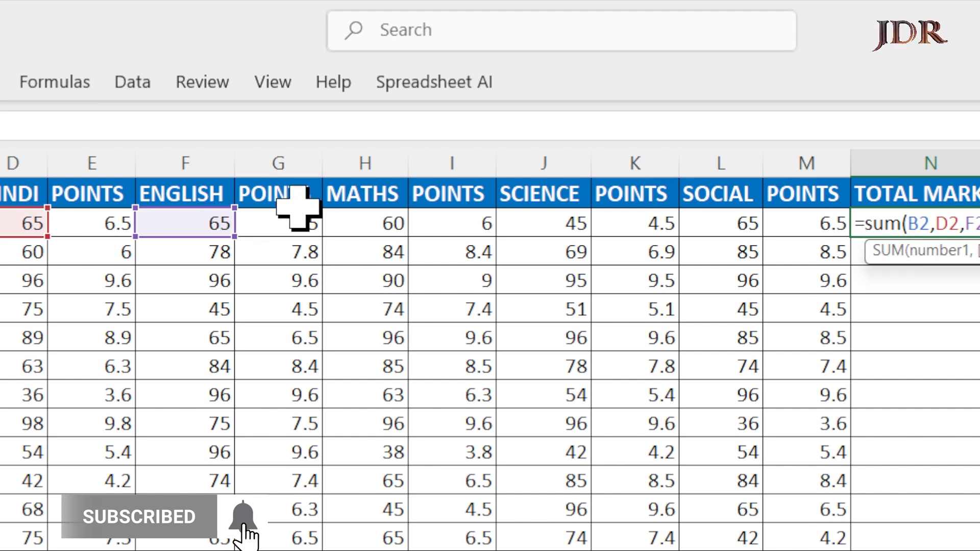
left_click(351, 223)
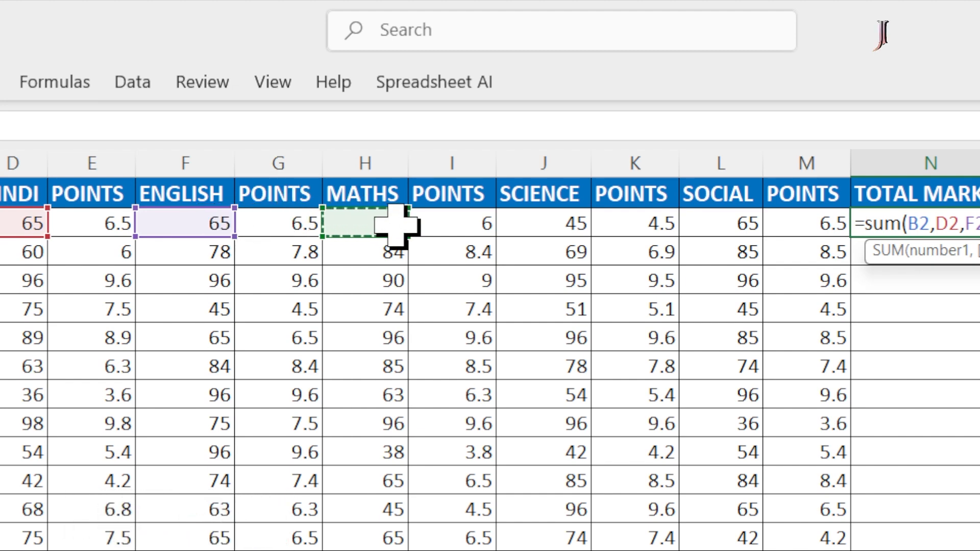
key("Right")
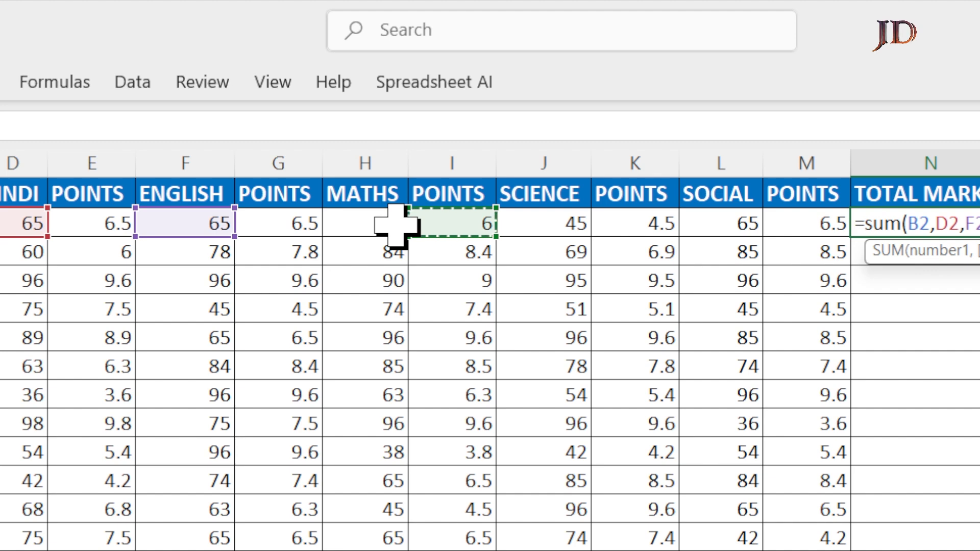
key("Left")
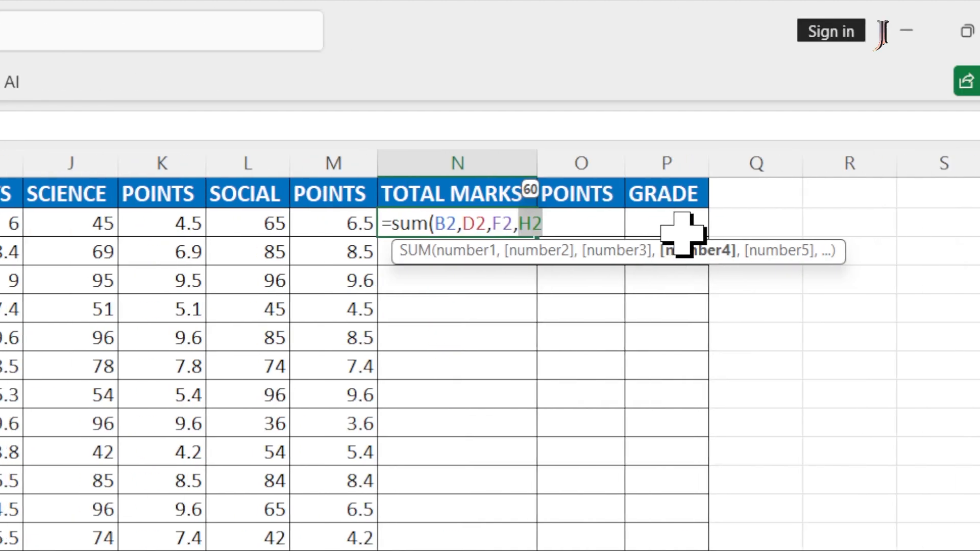
type(",")
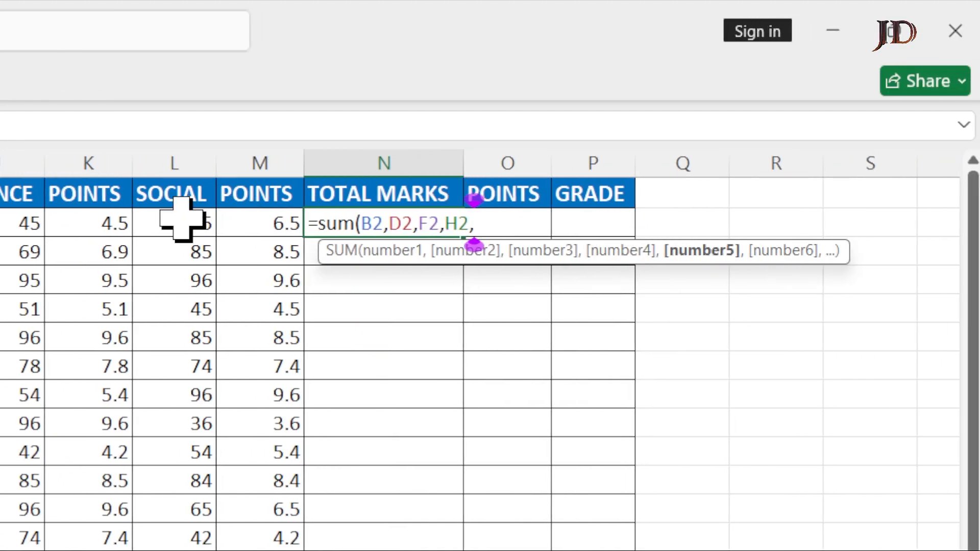
left_click(464, 219)
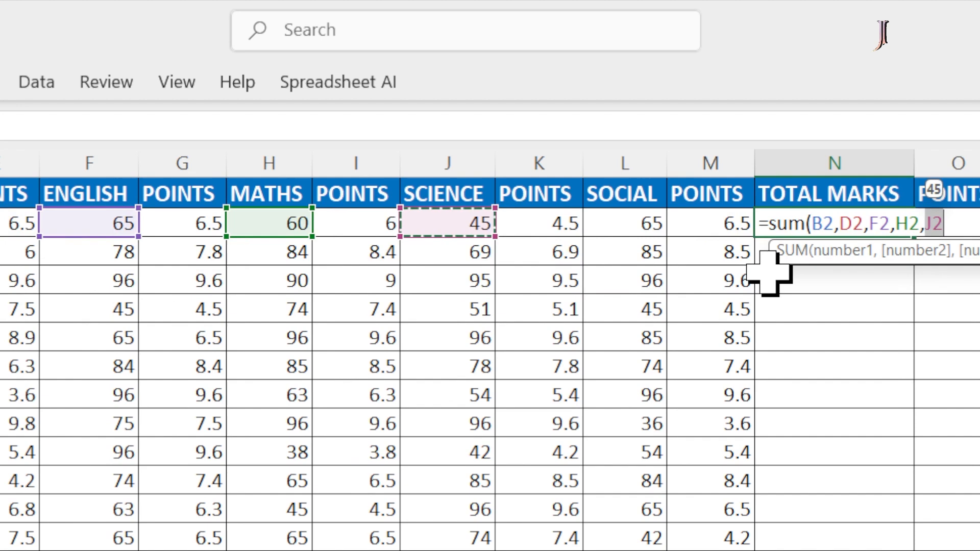
type(",")
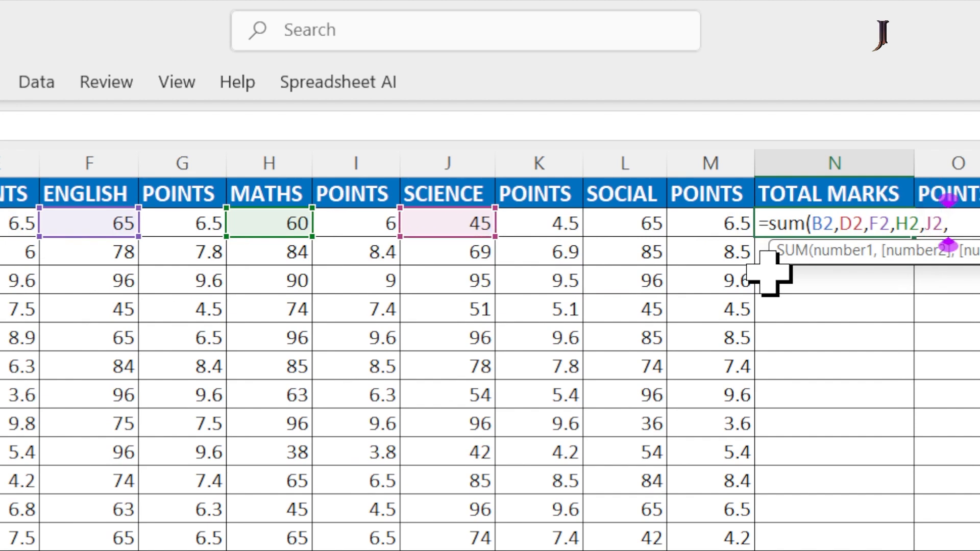
left_click(635, 223)
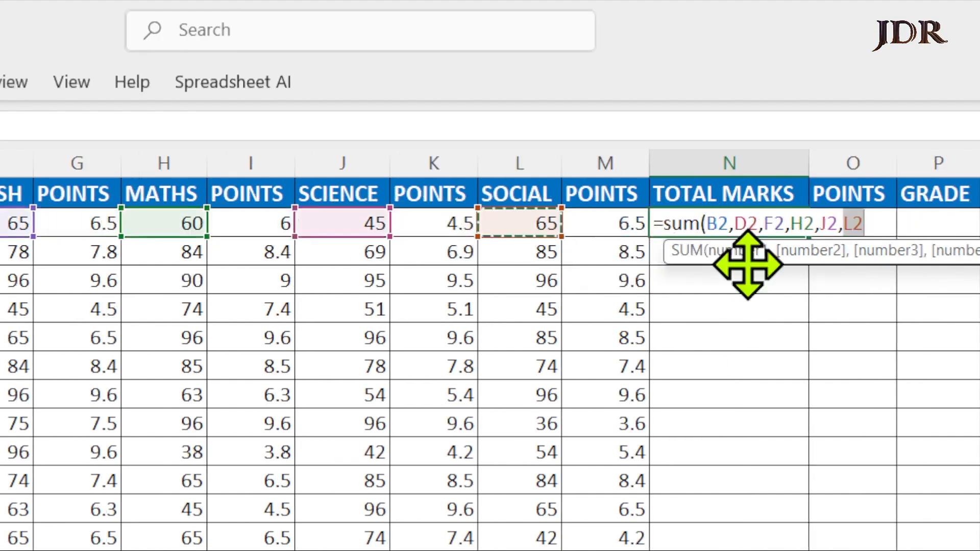
key("Return")
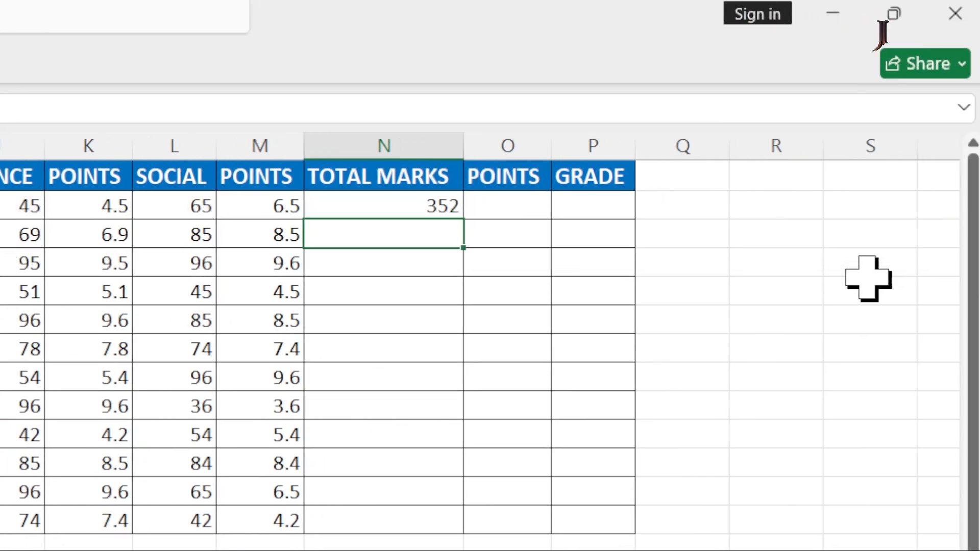
Clear the sum formula from the first student's total marks cell N2.
key("Up")
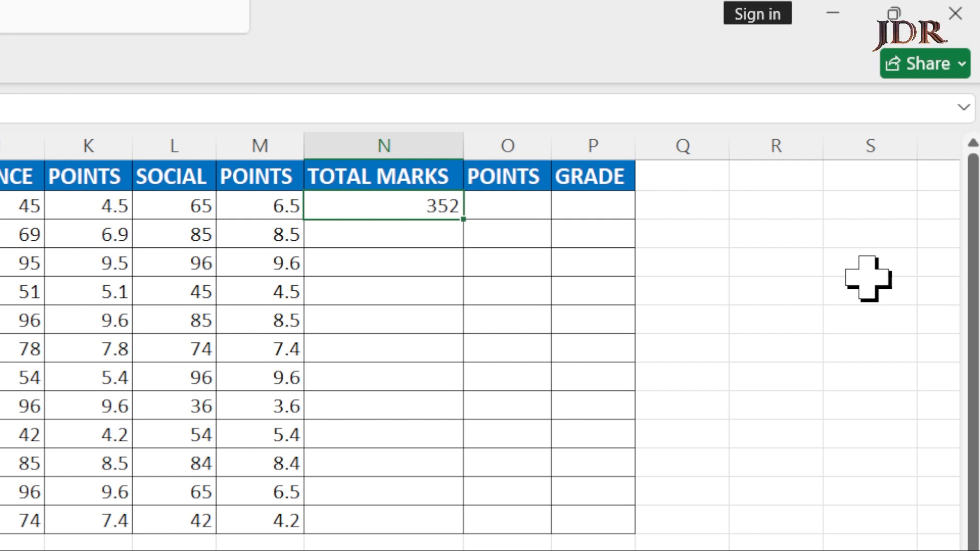
key("Delete")
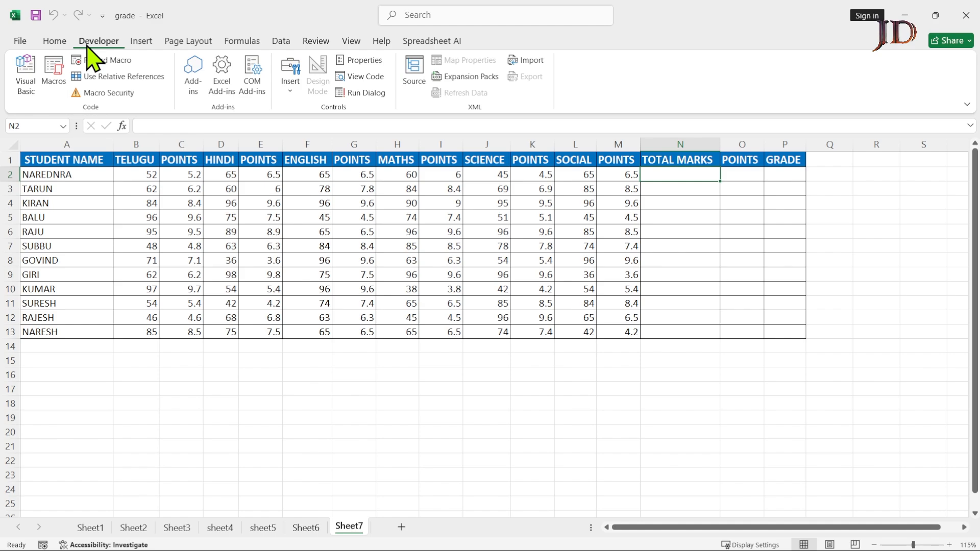
Examine which main tabs are enabled in the Excel options for customizing the ribbon, including Developer, and accept the settings.
left_click(21, 43)
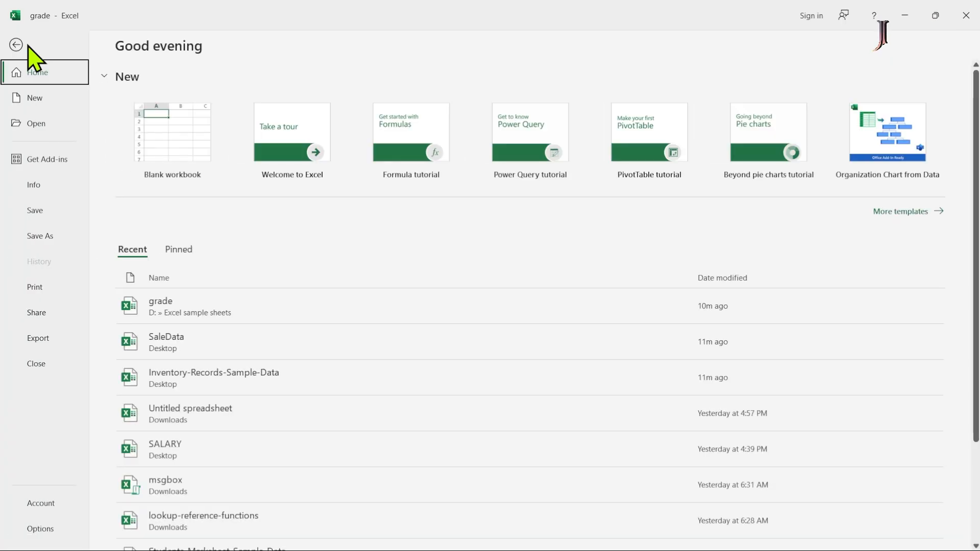
left_click(41, 529)
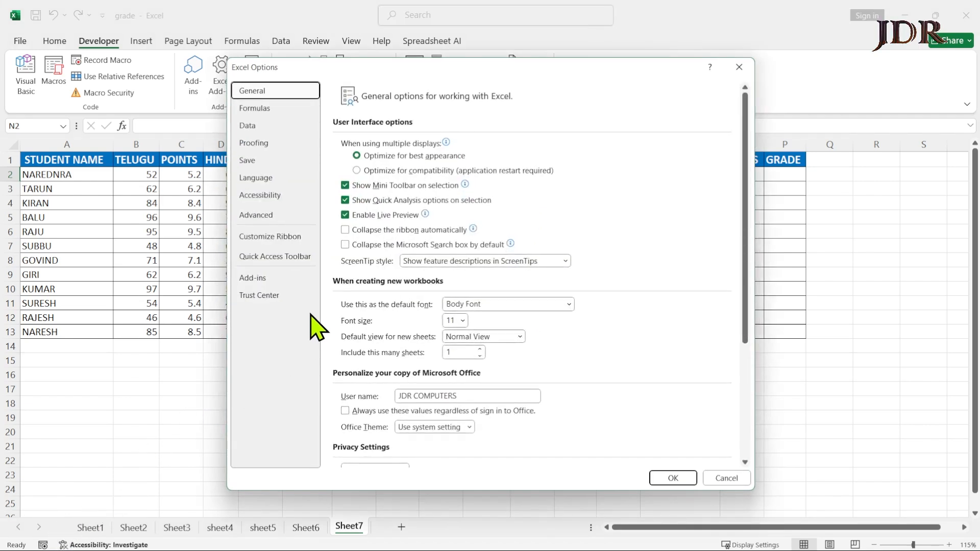
left_click(252, 241)
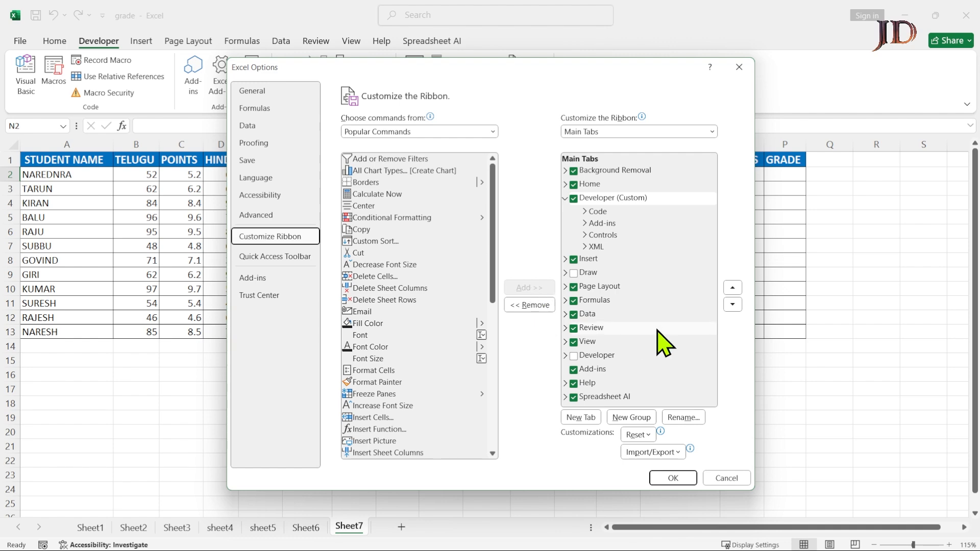
left_click(673, 478)
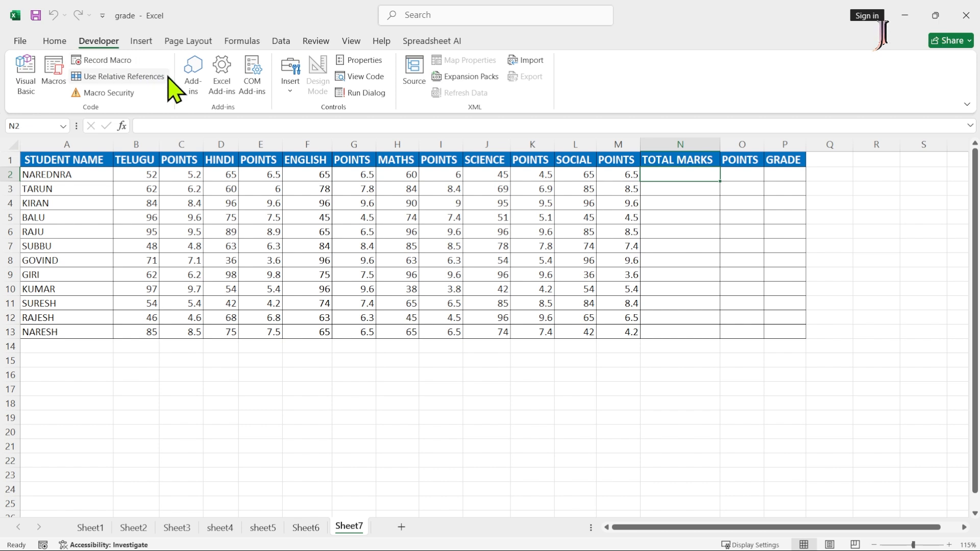
Search the Office Add-ins store for "ai aided formula".
left_click(194, 76)
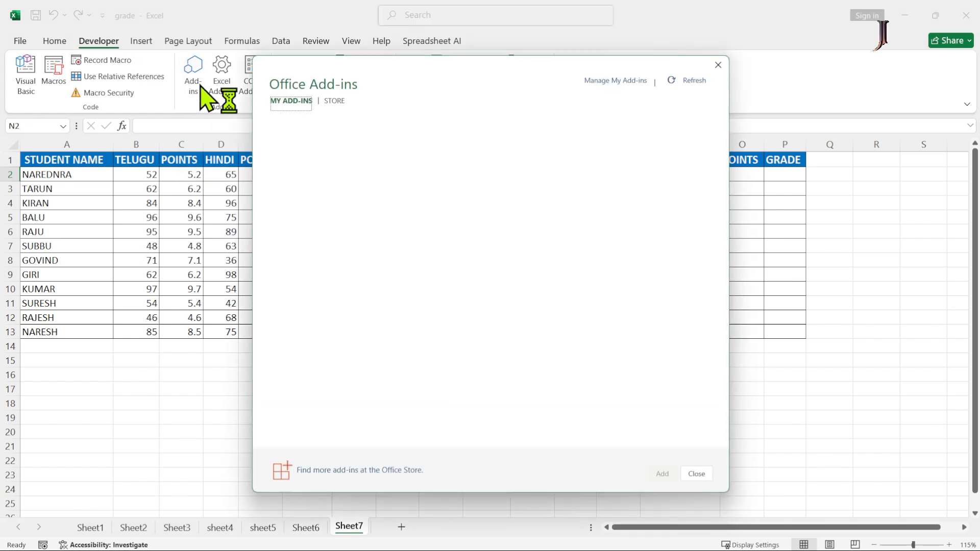
left_click(333, 101)
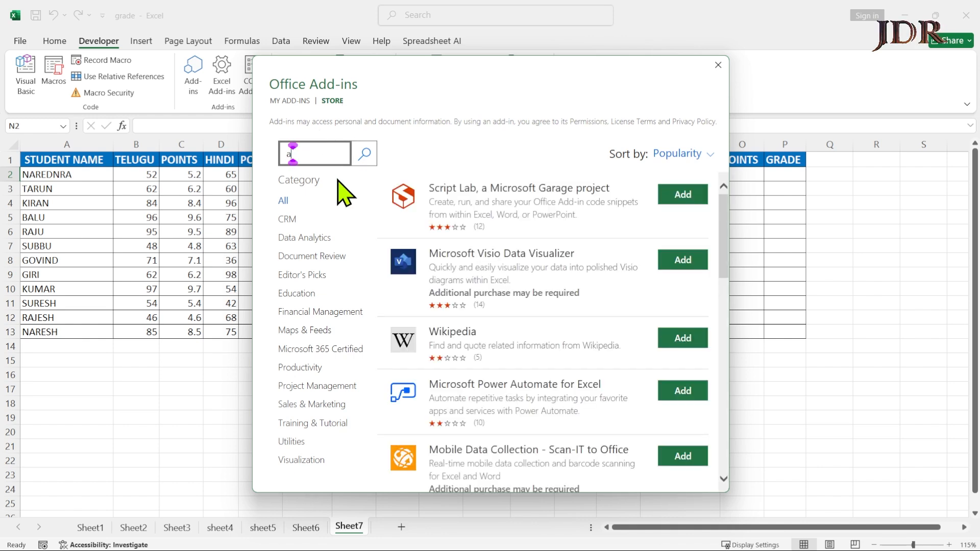
type("ai aided")
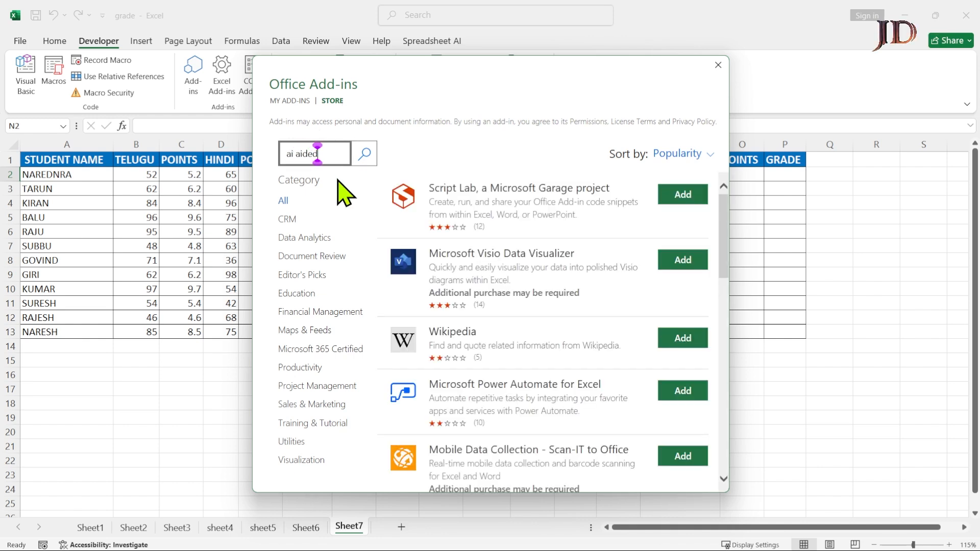
type(" formu")
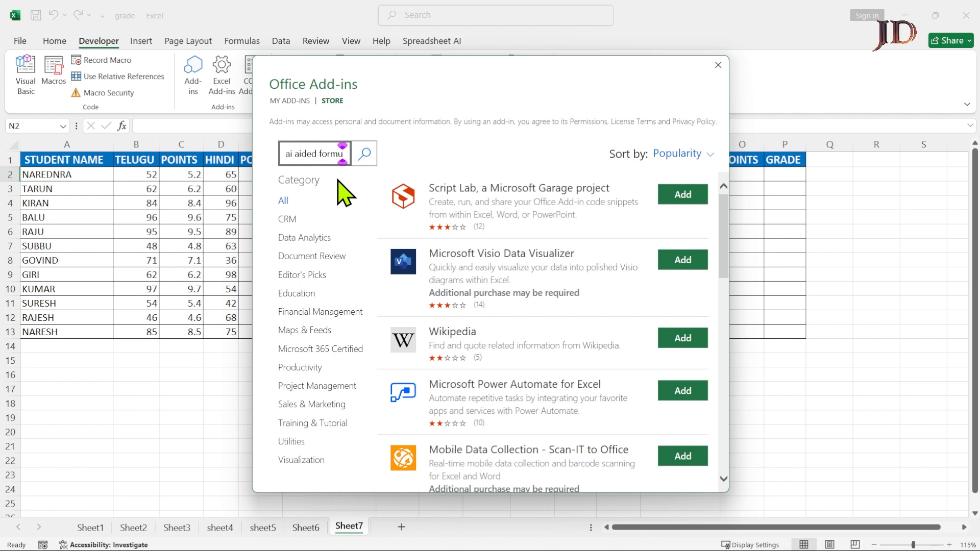
type("la")
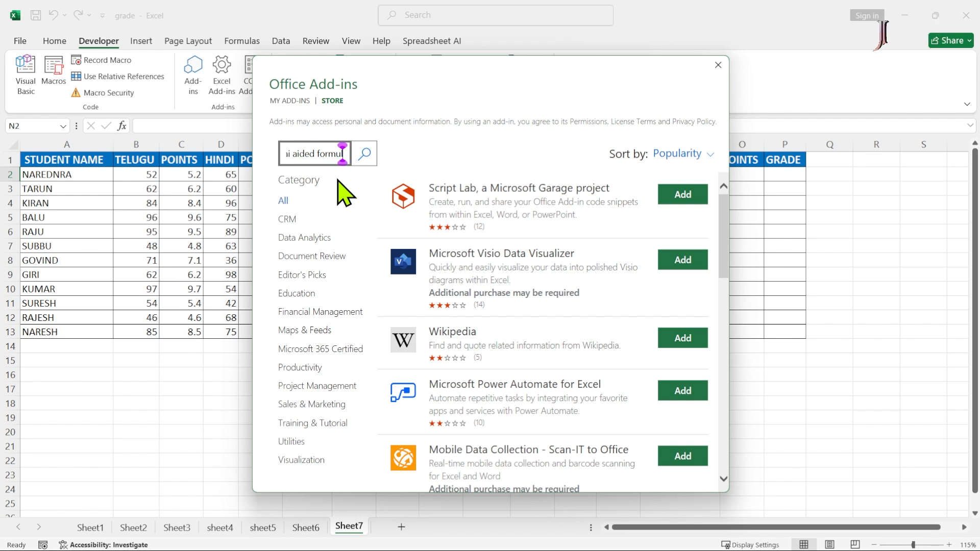
key("Return")
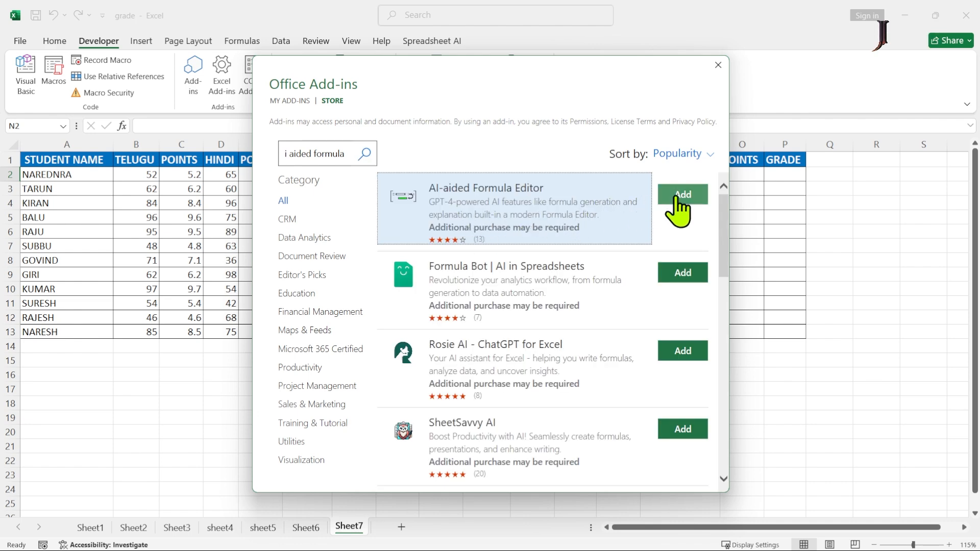
Add the AI-aided Formula Editor add-in, agreeing to its license terms and conditions.
left_click(685, 196)
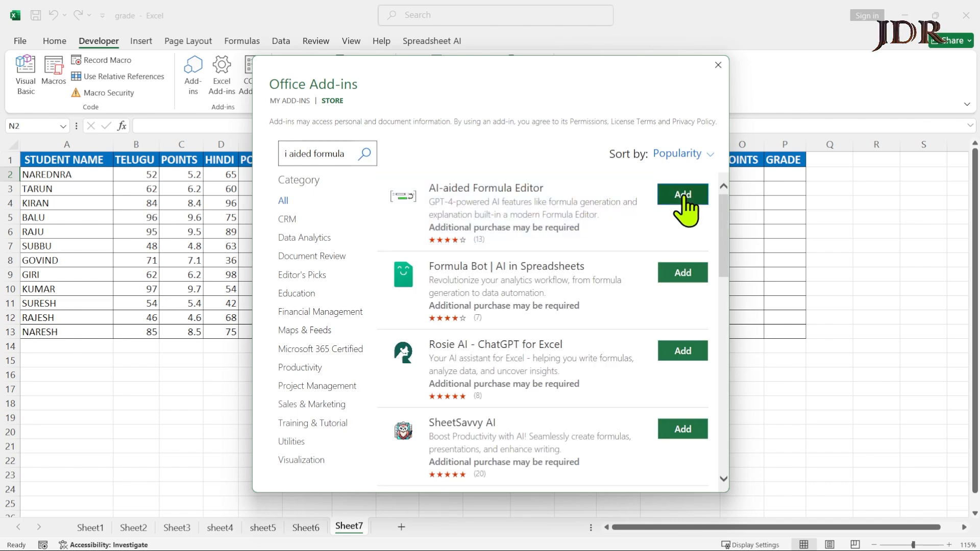
left_click(335, 360)
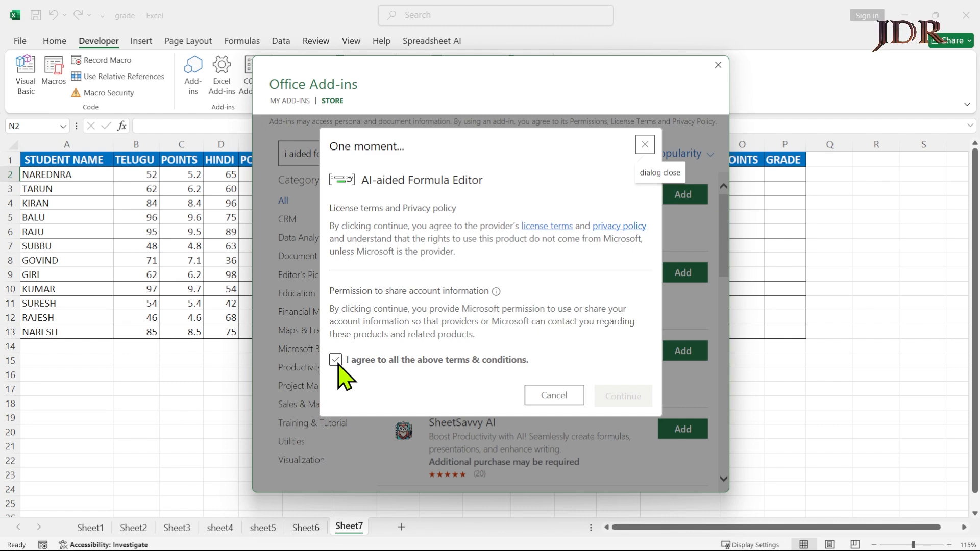
left_click(337, 363)
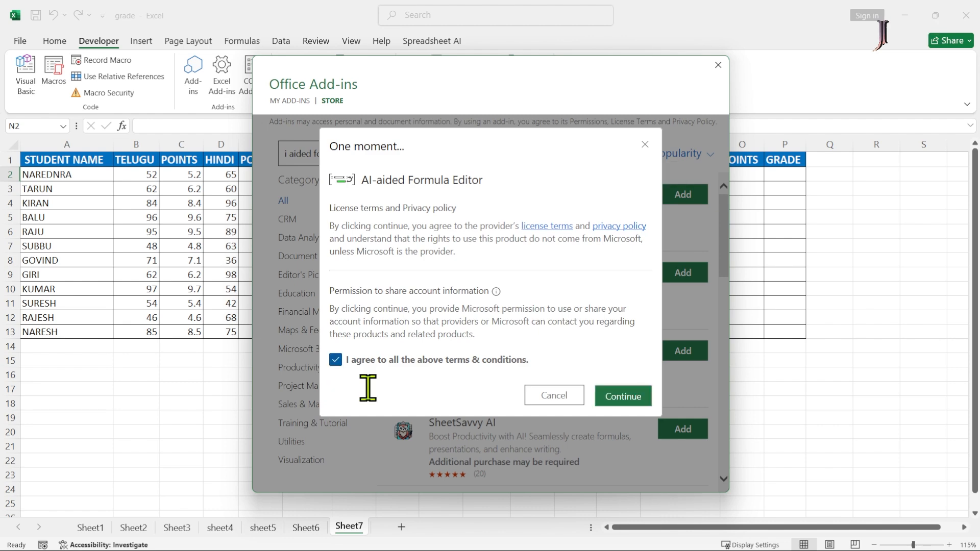
left_click(611, 397)
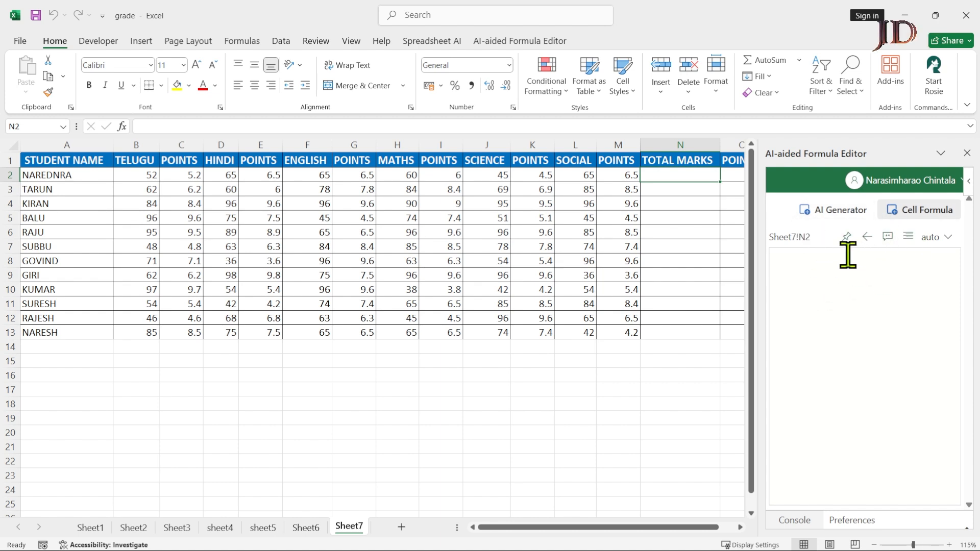
Open the add-in's AI generator and clear the sample text from the formula description.
left_click(814, 210)
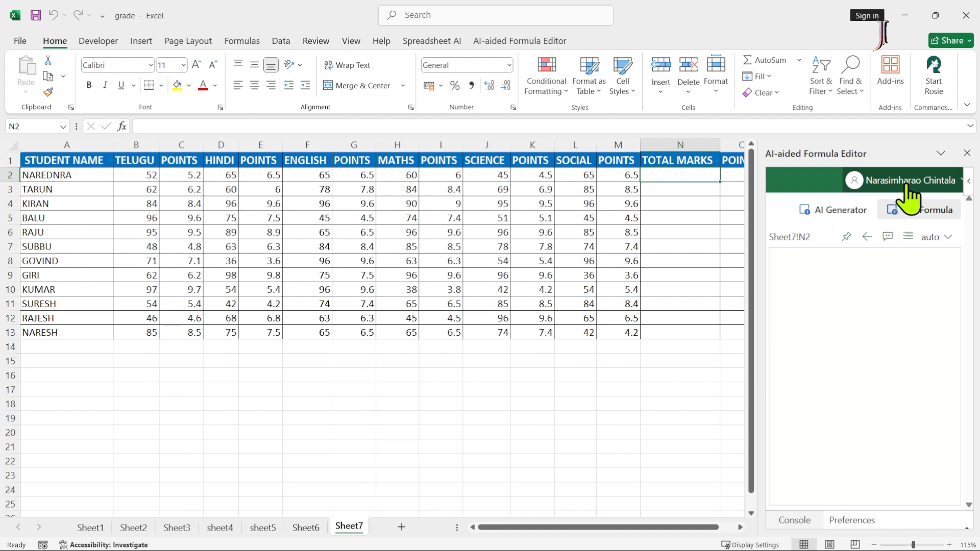
left_click(825, 212)
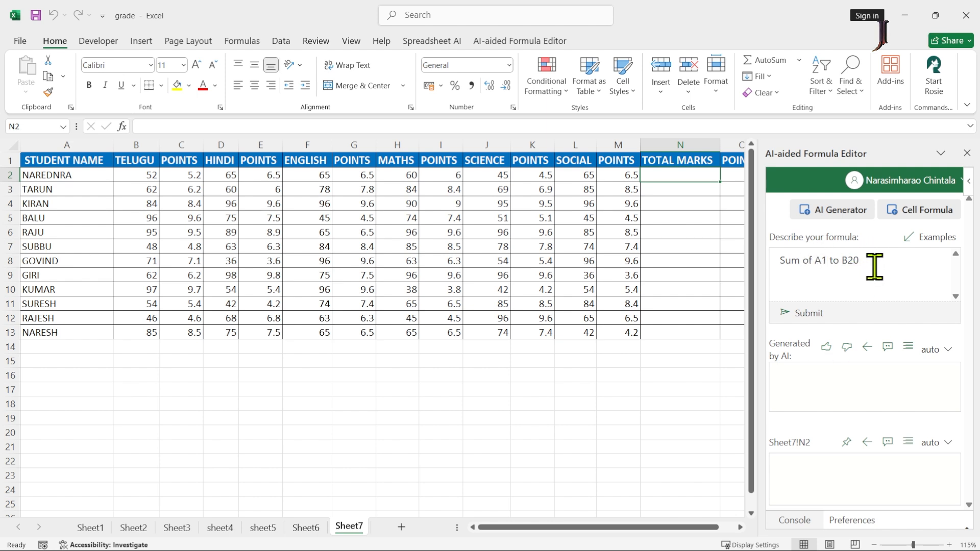
left_click_drag(873, 263, 770, 259)
key("BackSpace")
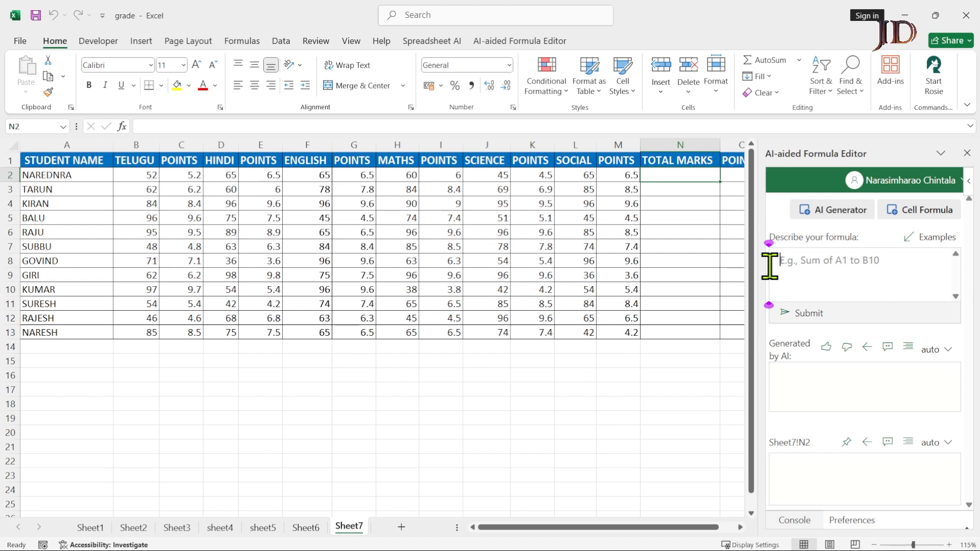
Generate a formula from the description "I want total from b2 to m2 and skip the values where the title is points".
type("I want")
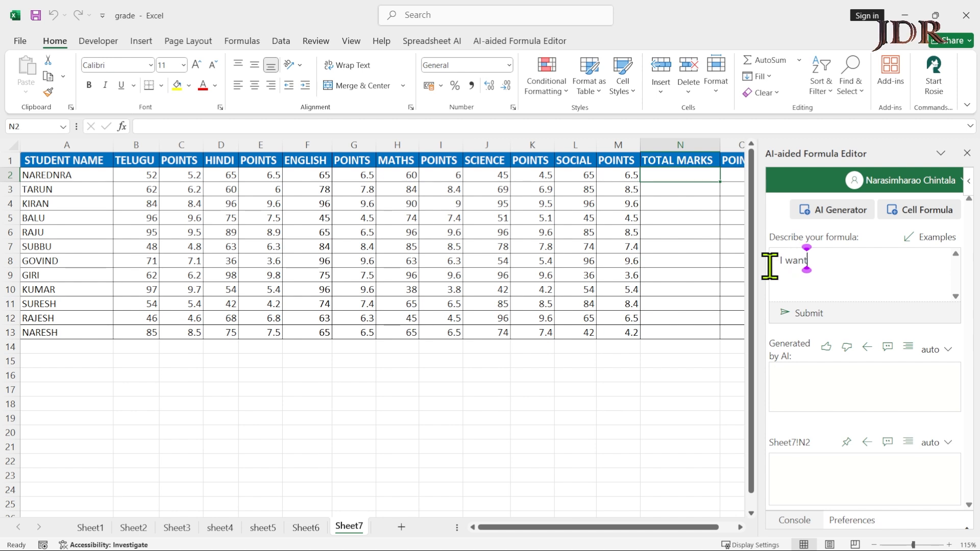
type(" total ")
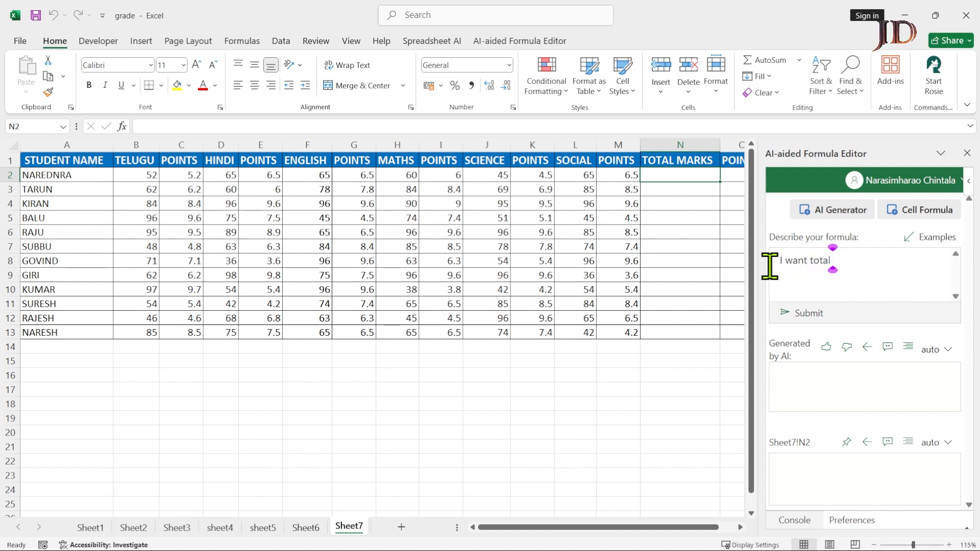
type("from")
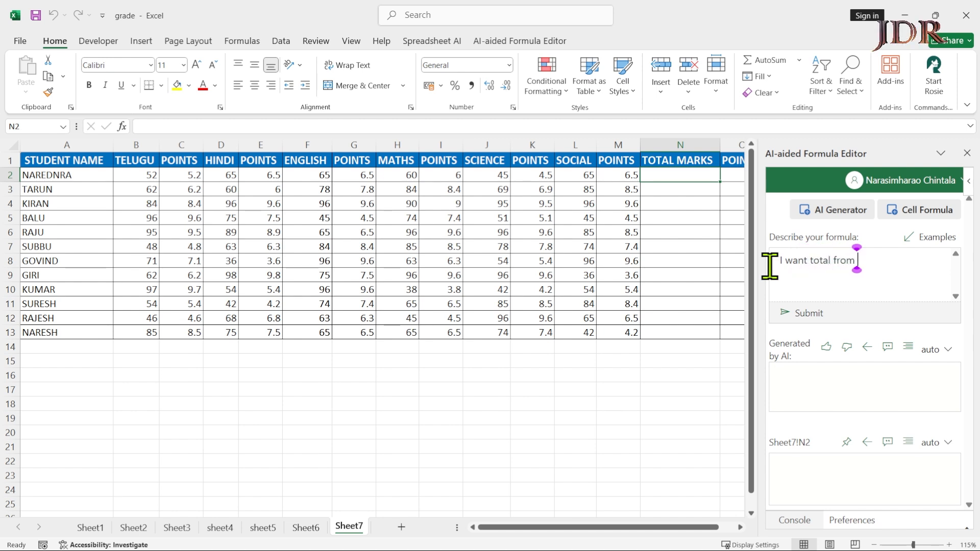
type(" b")
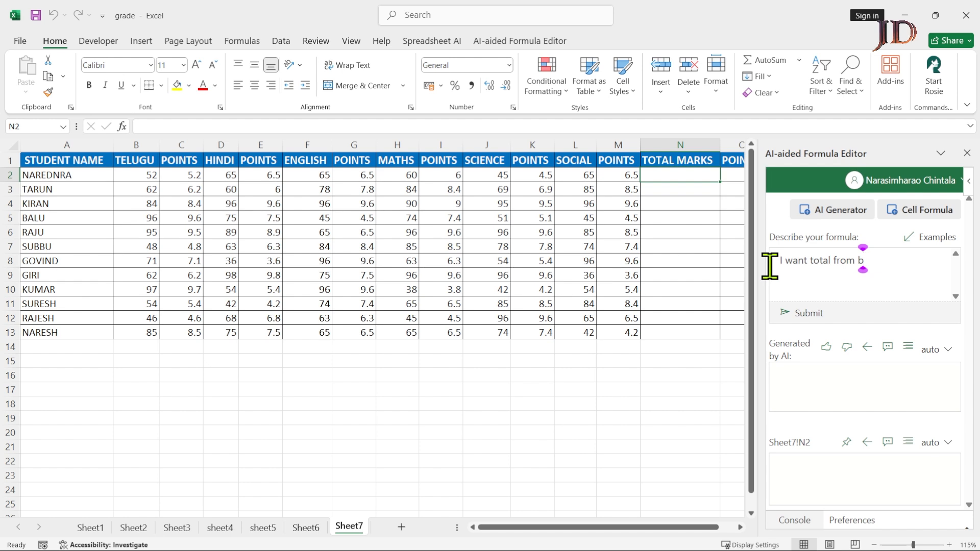
type("2 to")
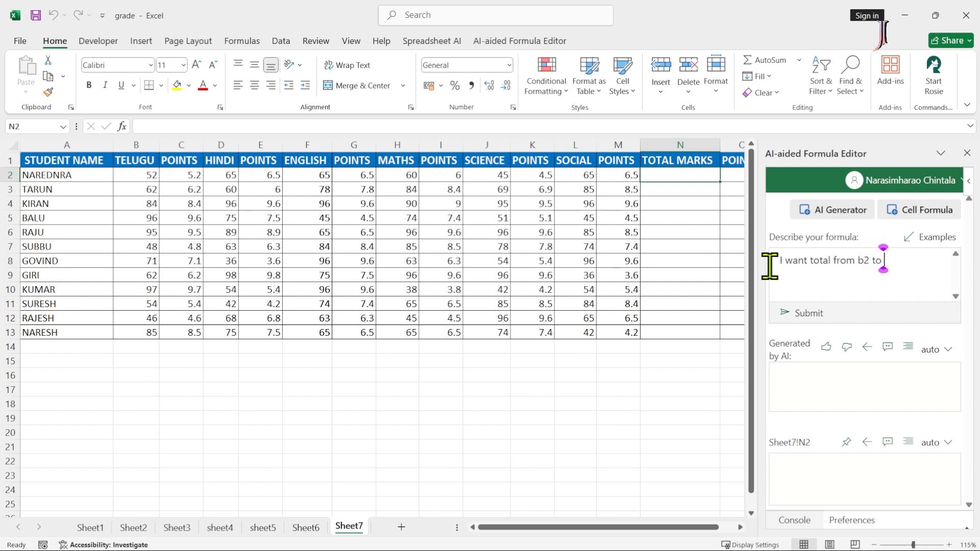
type(" m2")
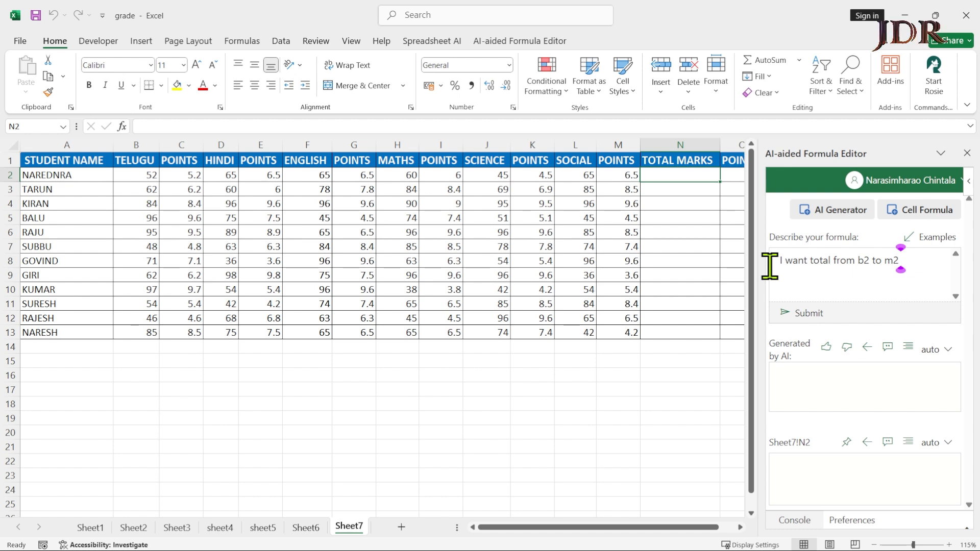
type(" and s")
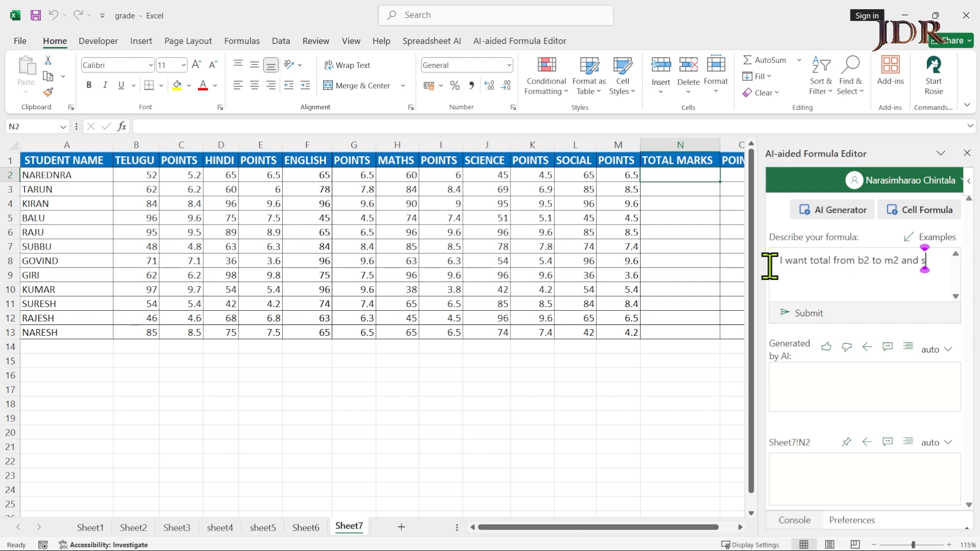
type("kip the")
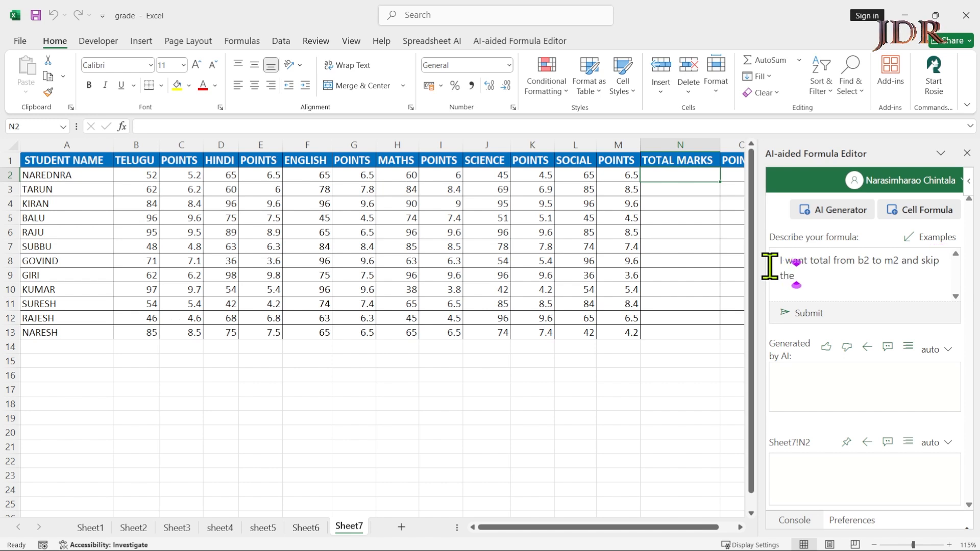
type(" value")
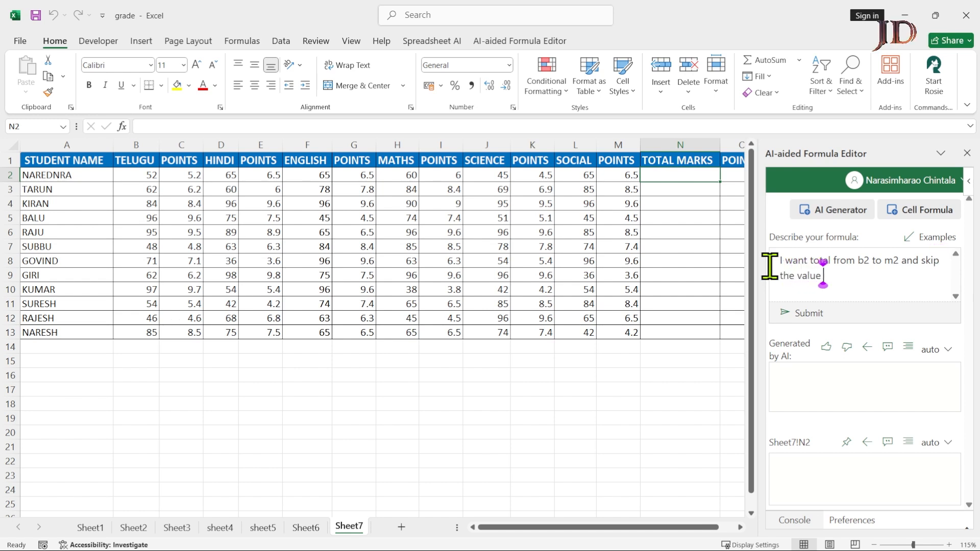
type("s")
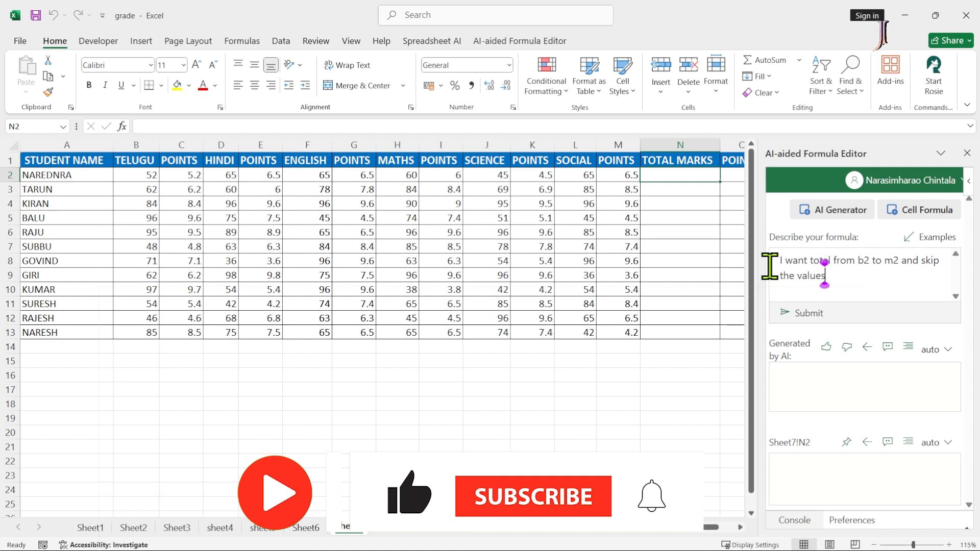
type(" wh")
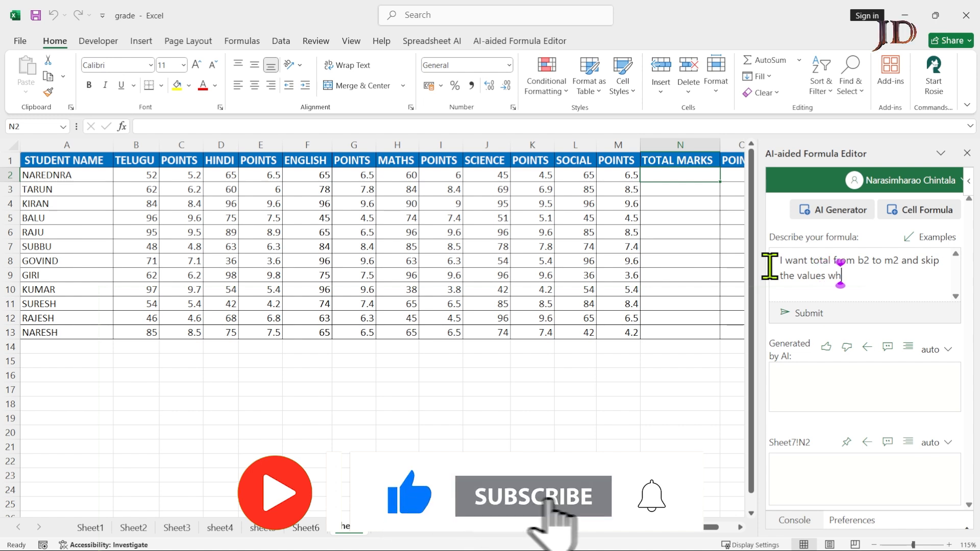
key("BackSpace")
type("ere")
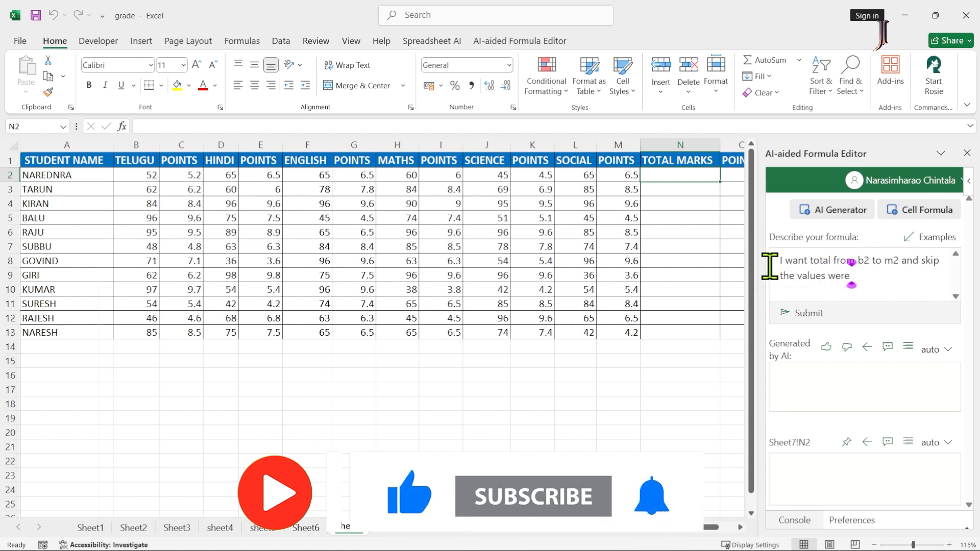
key("BackSpace")
key("BackSpace")
key("BackSpace")
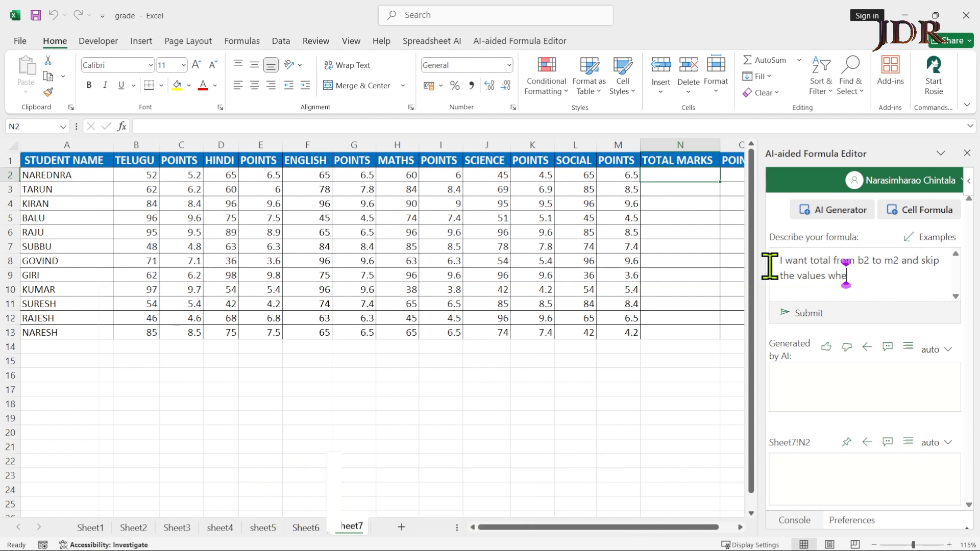
type("here the")
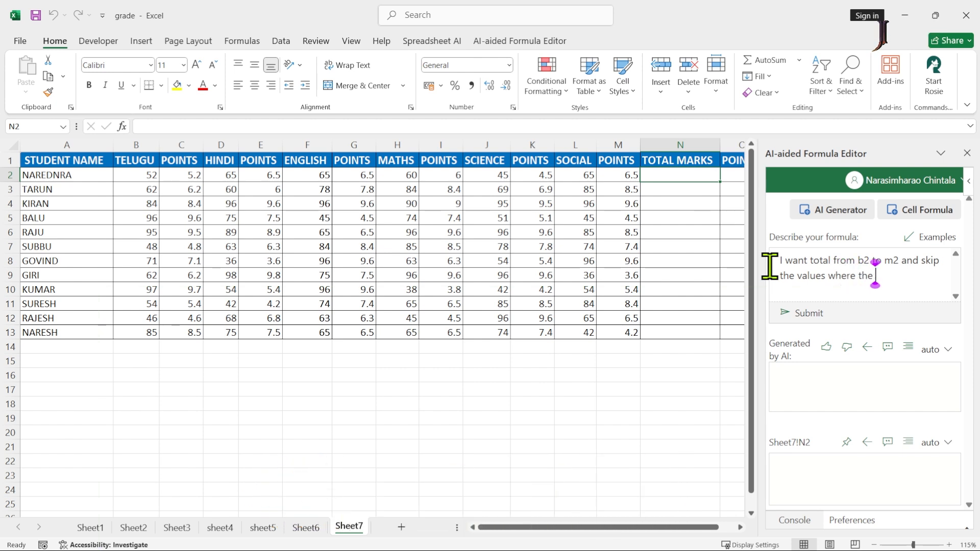
type(" ti")
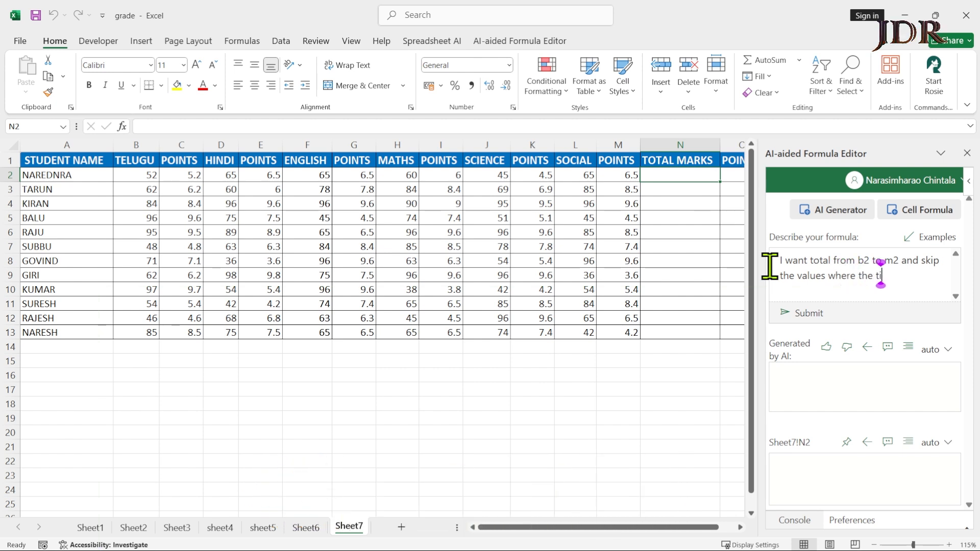
type("tle is ")
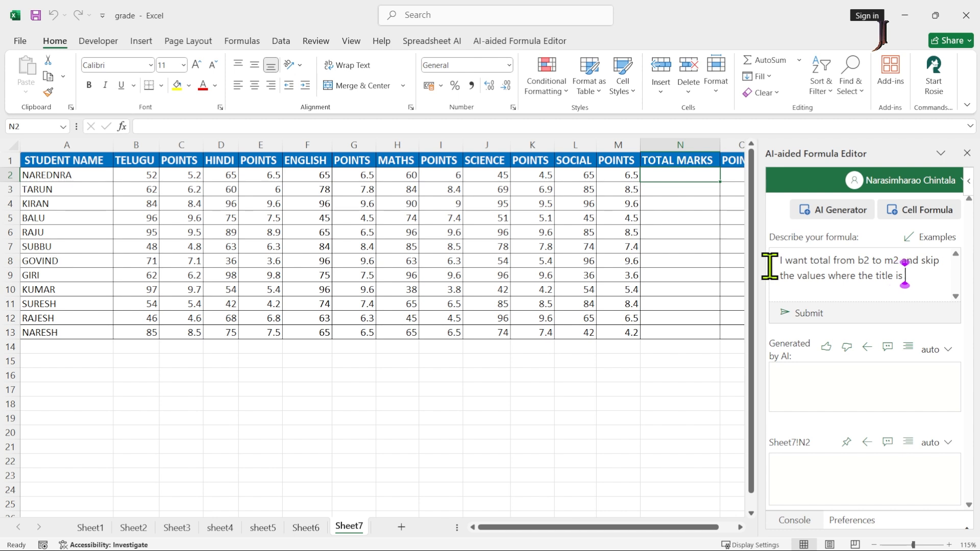
type("points")
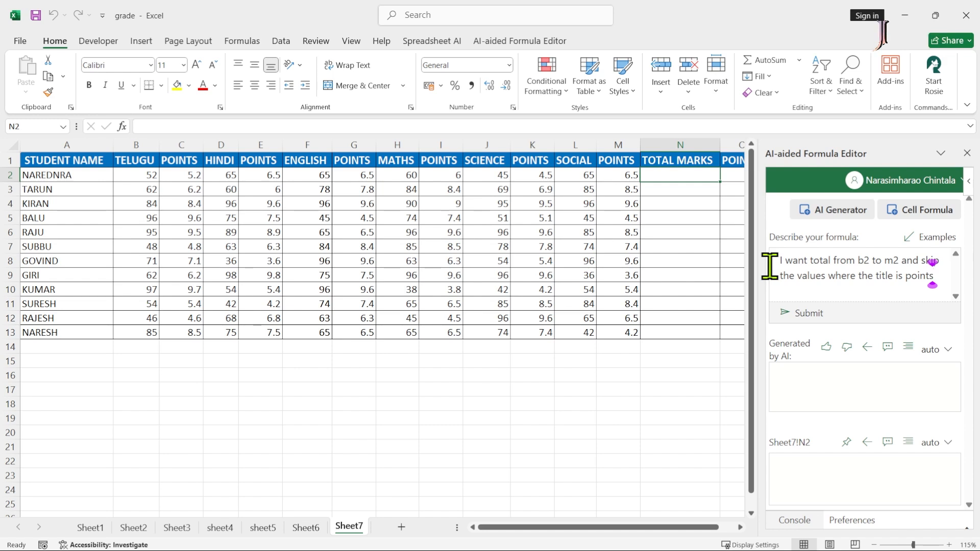
left_click(832, 263)
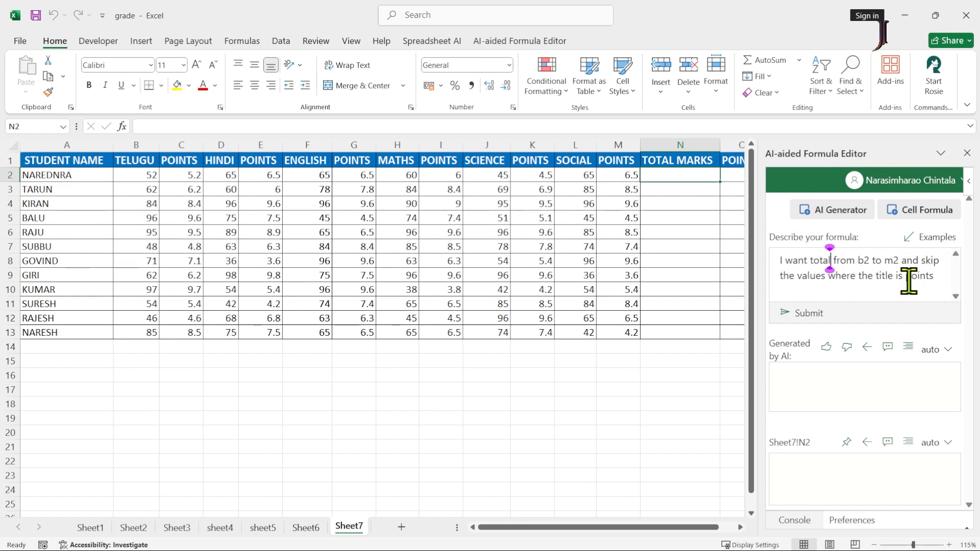
left_click(945, 281)
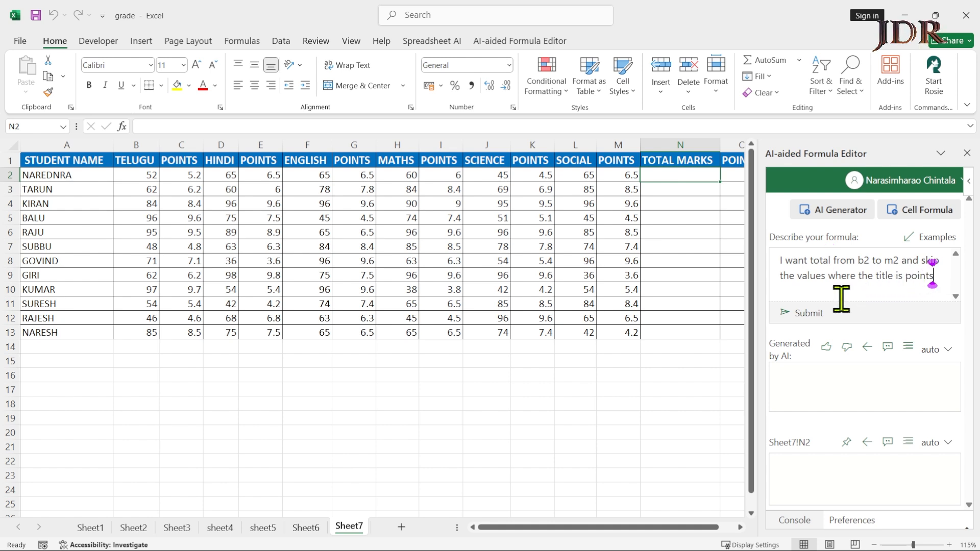
left_click(798, 315)
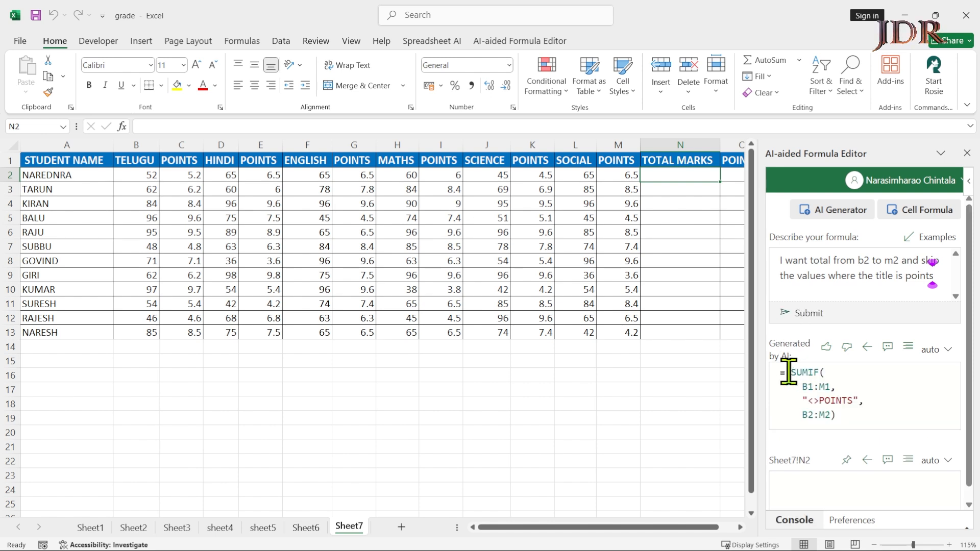
Copy the whole AI-generated SUMIF formula into the first student's total marks cell N2.
left_click(866, 408)
key("ctrl+a")
key("ctrl+c")
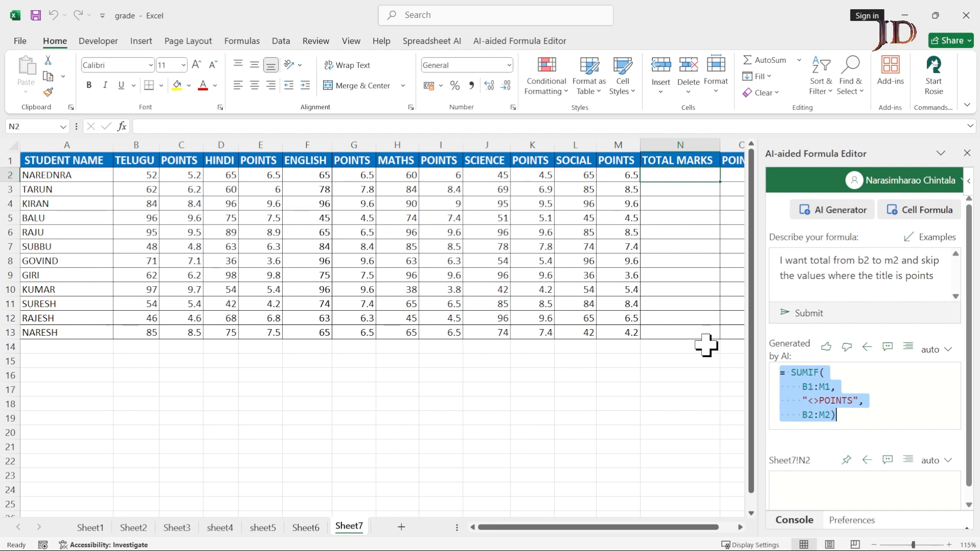
double_click(688, 177)
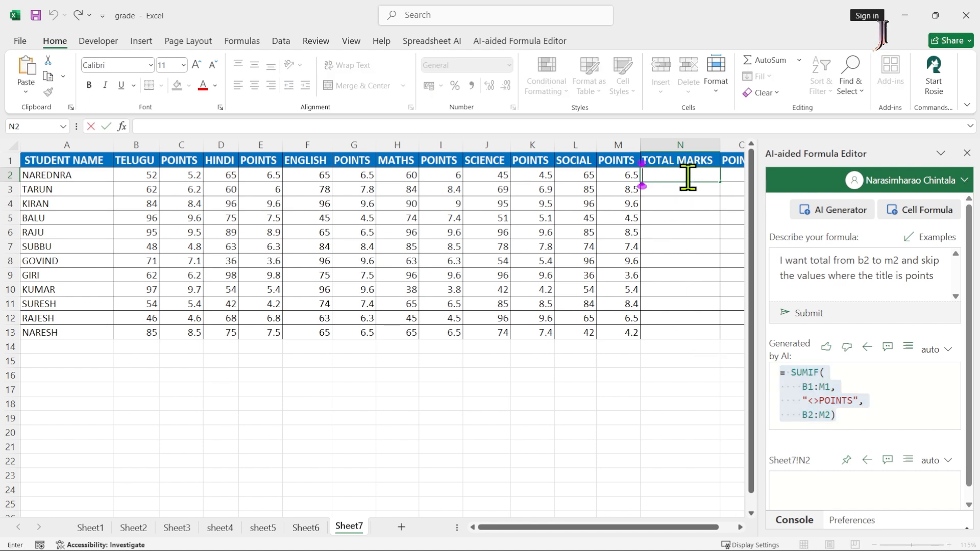
key("ctrl+v")
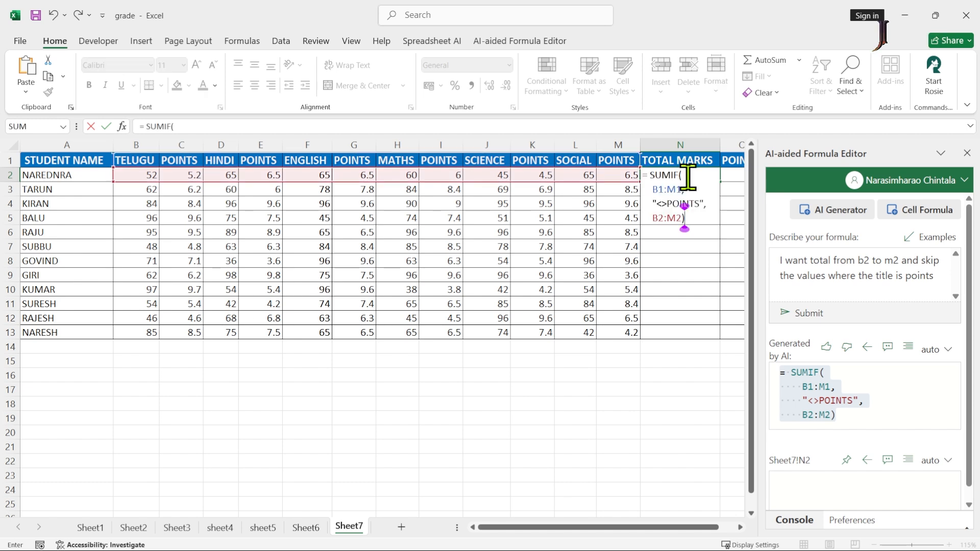
key("Return")
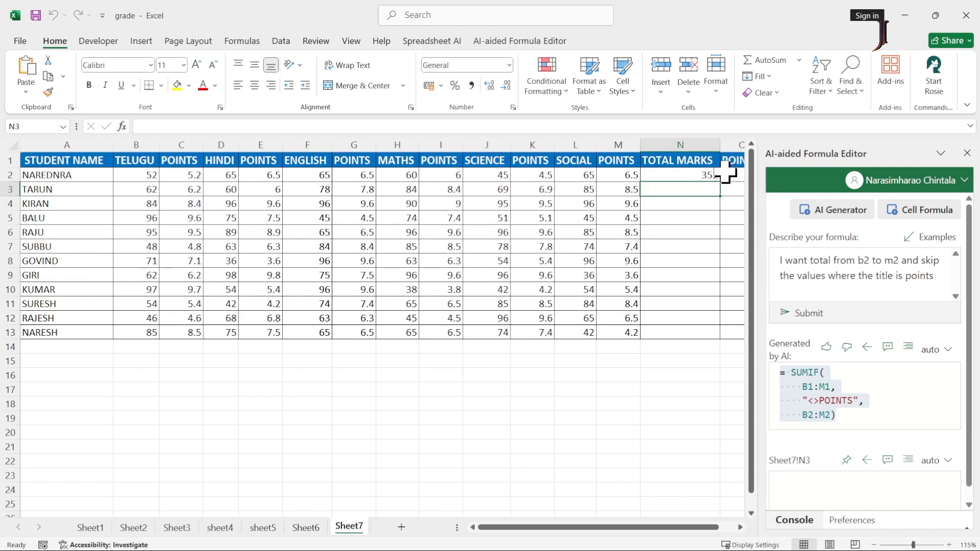
Remove the line breaks and extra spaces from N2's formula so it reads = SUMIF(B1:M1, "<>POINTS", B2:M2) on one line.
left_click(712, 174)
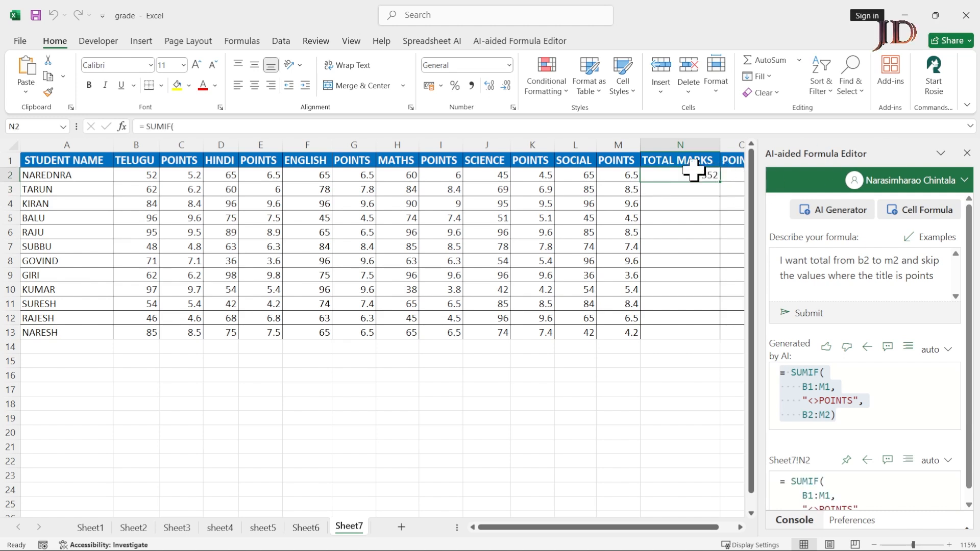
left_click(457, 127)
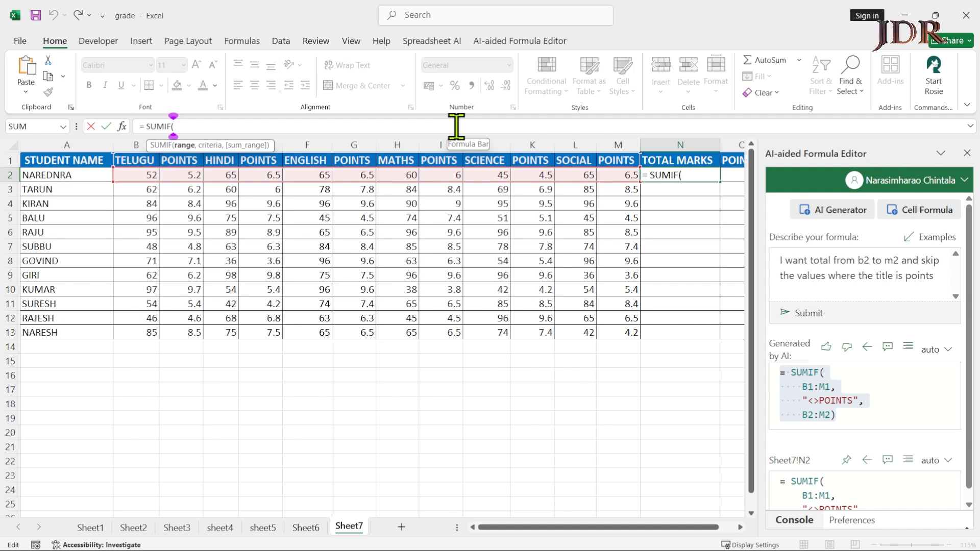
key("Delete")
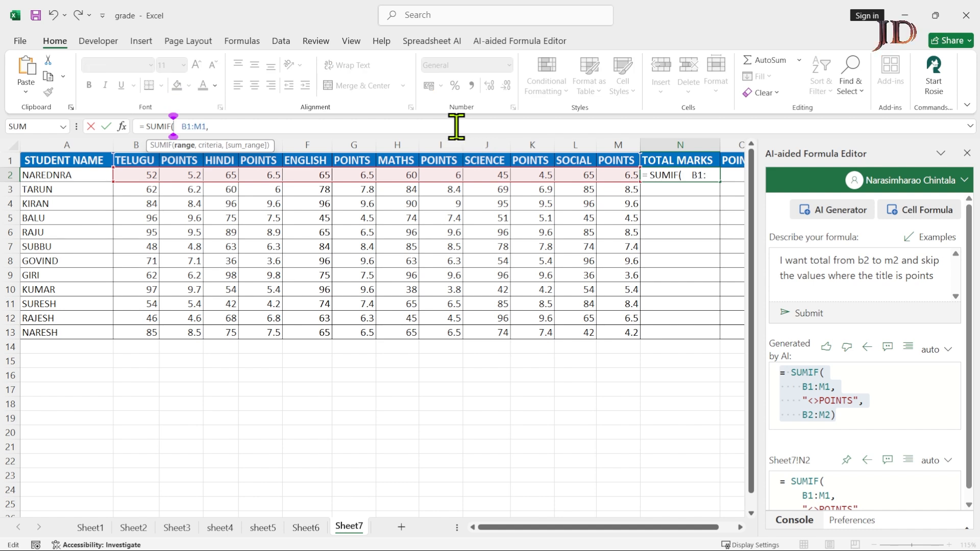
key("Delete")
key("Delete")
key("Delete")
key("Delete")
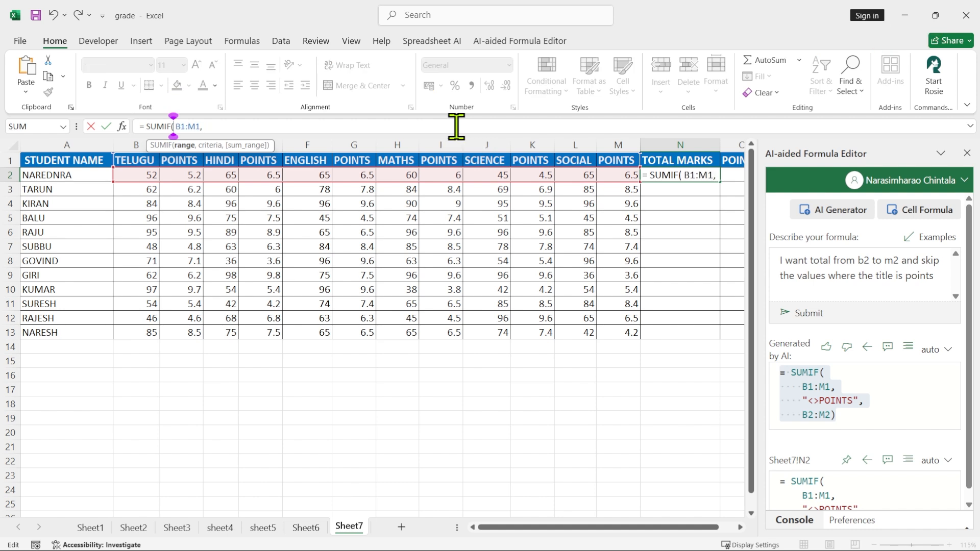
key("Right")
key("Right")
key("Right")
key("Right")
key("Right")
key("Right")
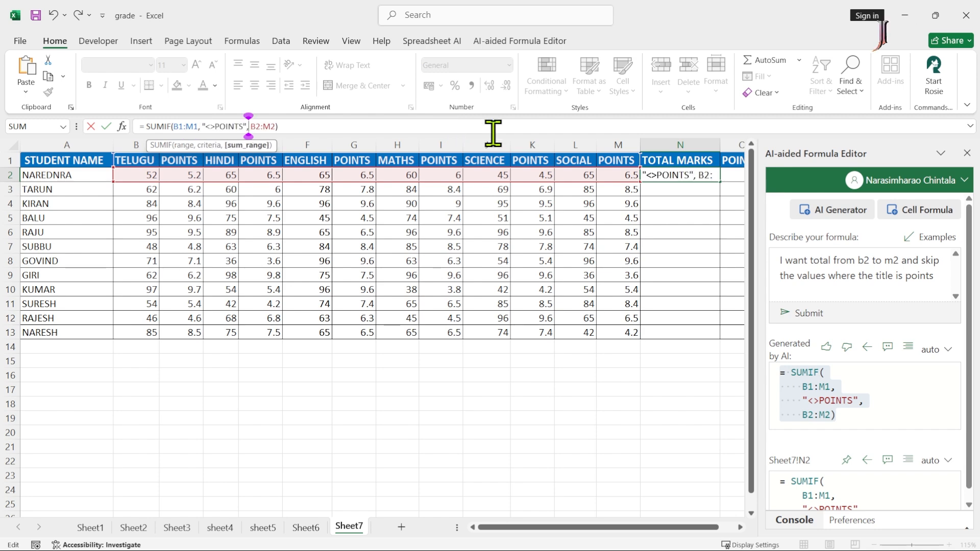
left_click(494, 133)
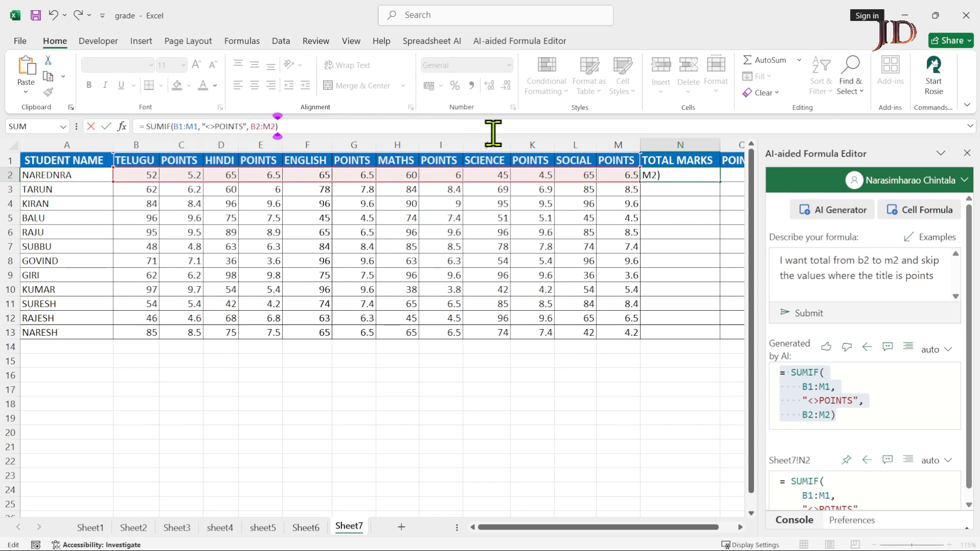
key("Return")
key("Up")
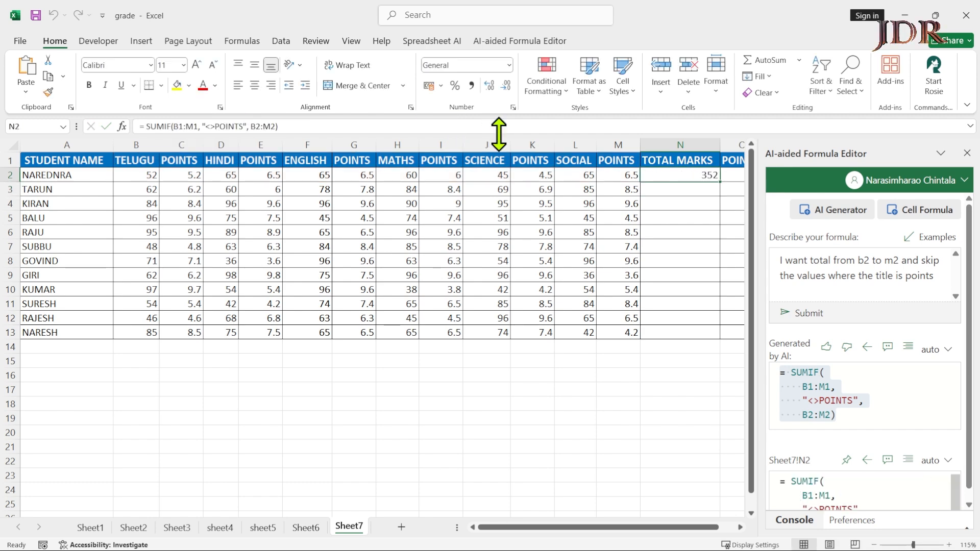
key("F2")
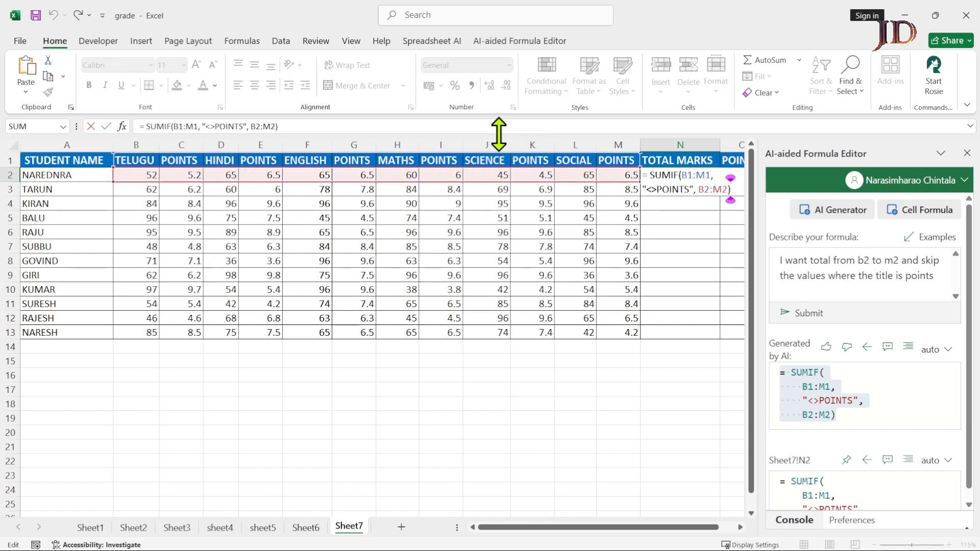
key("Left")
key("Up")
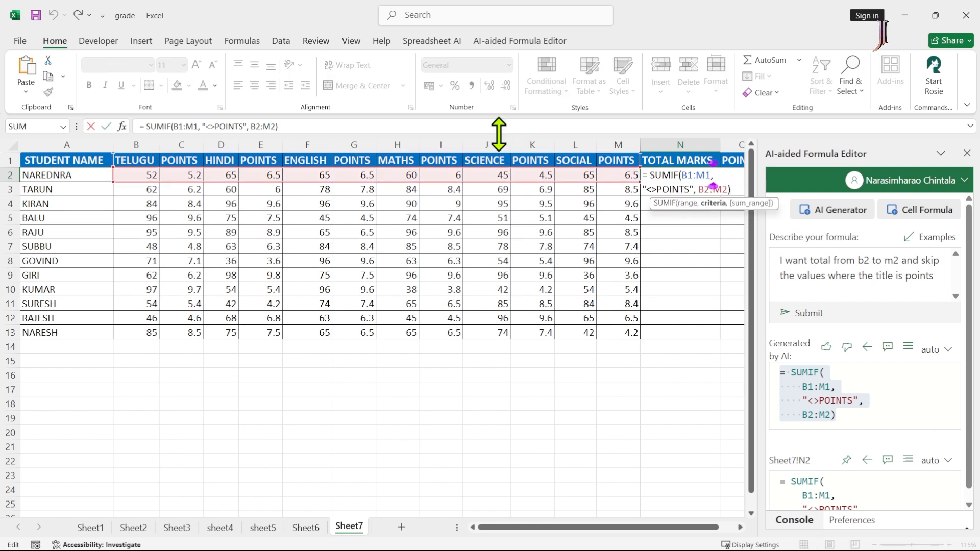
key("Left")
key("Left")
key("Left")
key("Left")
key("Left")
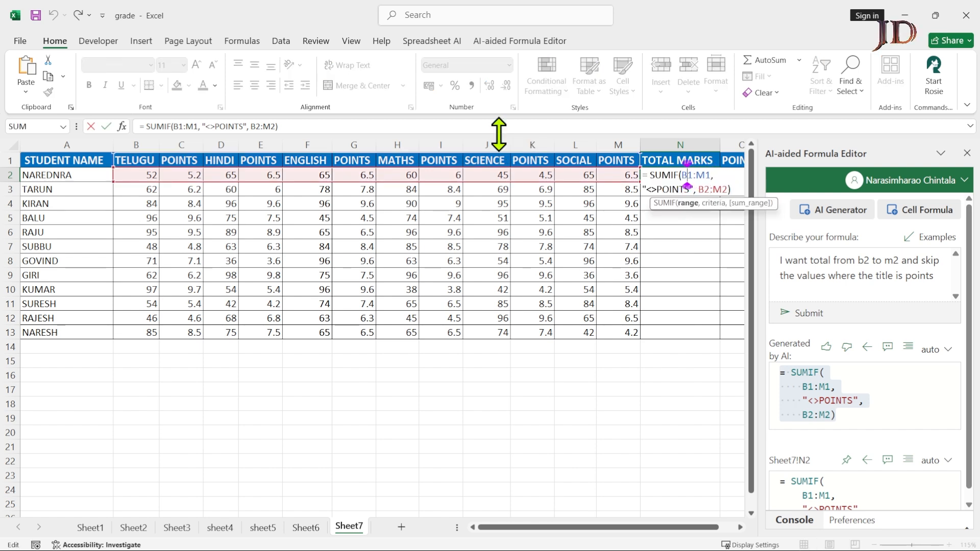
key("F2")
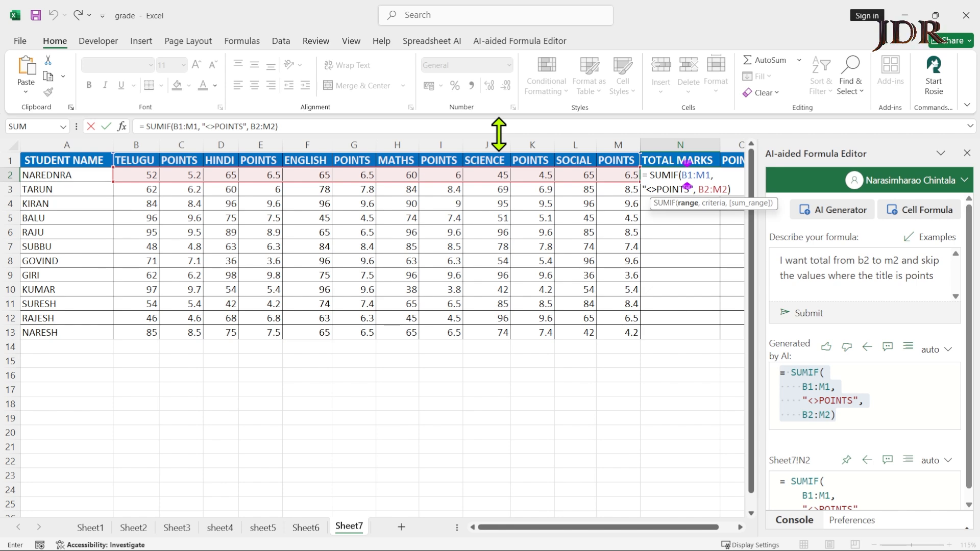
key("F4")
key("Right")
key("Right")
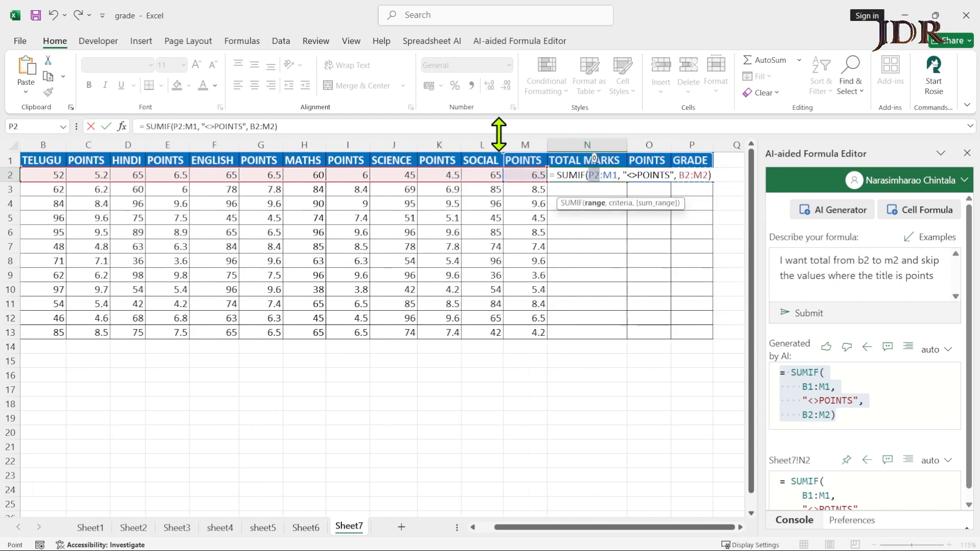
key("Escape")
Make the header range in N2's SUMIF formula absolute as $B$1:$M$1.
key("F2")
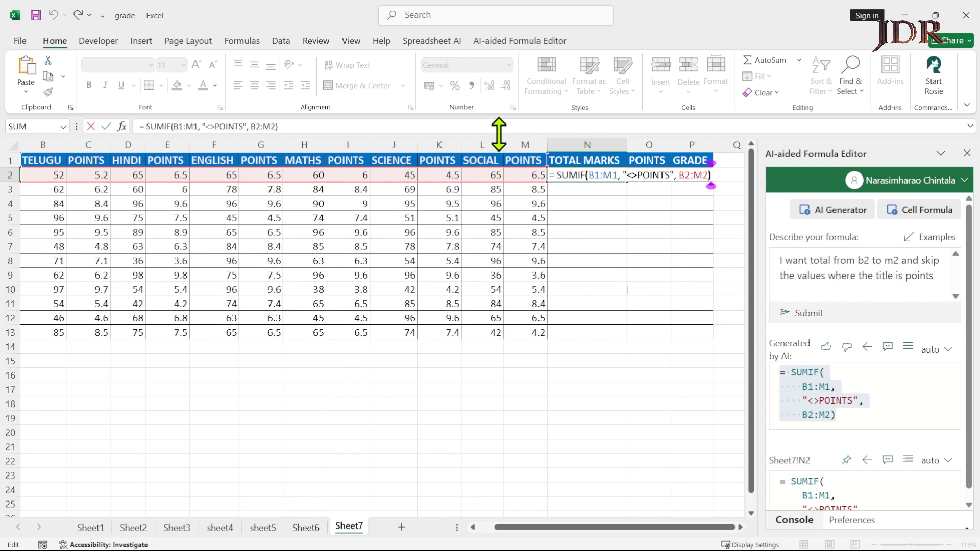
left_click(709, 174)
left_click(589, 174)
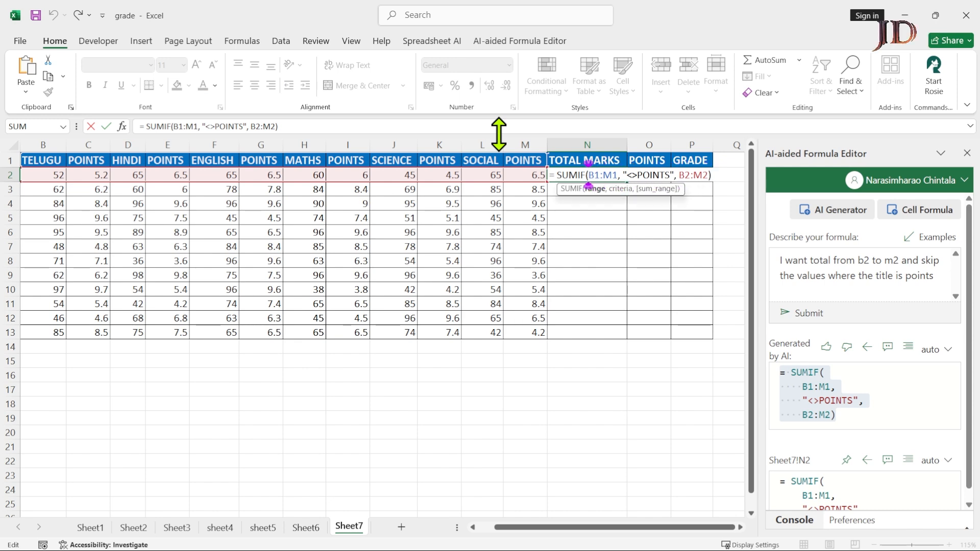
key("F4")
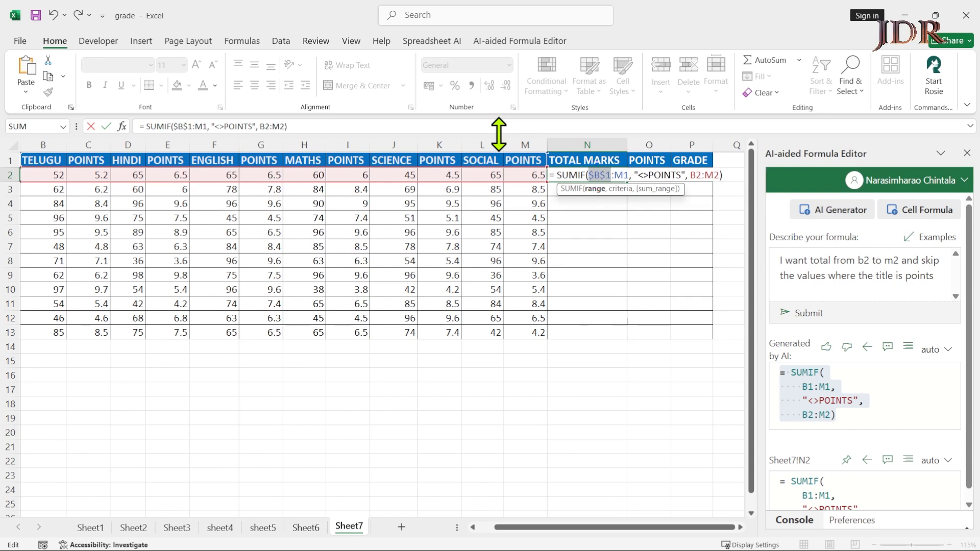
key("Right")
key("Right")
key("F4")
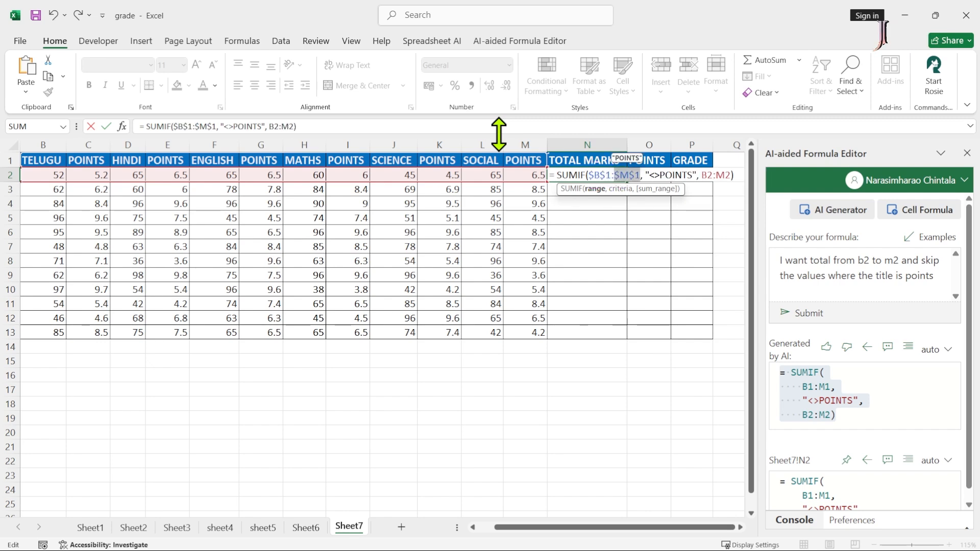
key("Return")
key("Up")
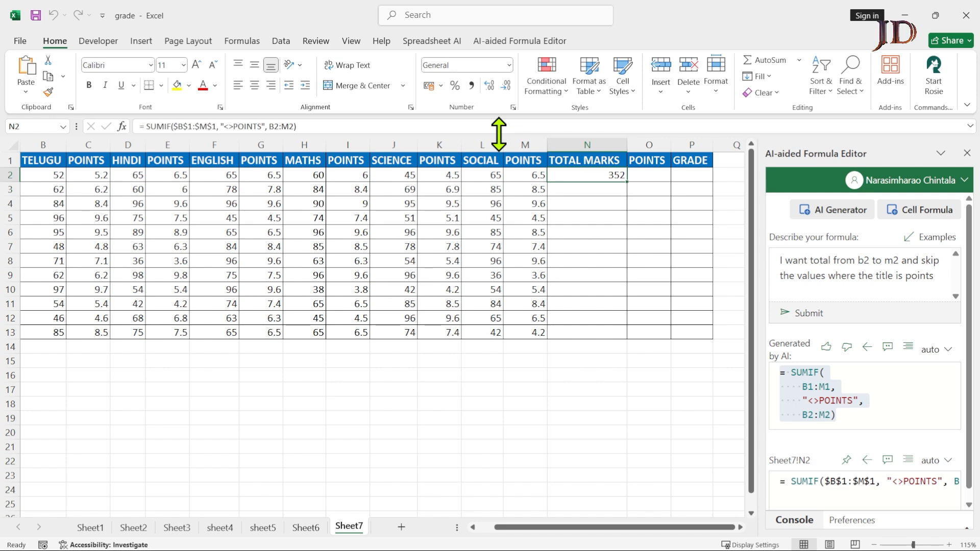
Copy the total marks formula from N2 down to N3:N13 for the remaining students.
key("ctrl+c")
key("Down")
key("shift+Down")
key("shift+Down")
key("shift+Down")
key("shift+Down")
key("shift+Down")
key("shift+Down")
key("shift+Down")
key("shift+Down")
key("shift+Down")
key("shift+Down")
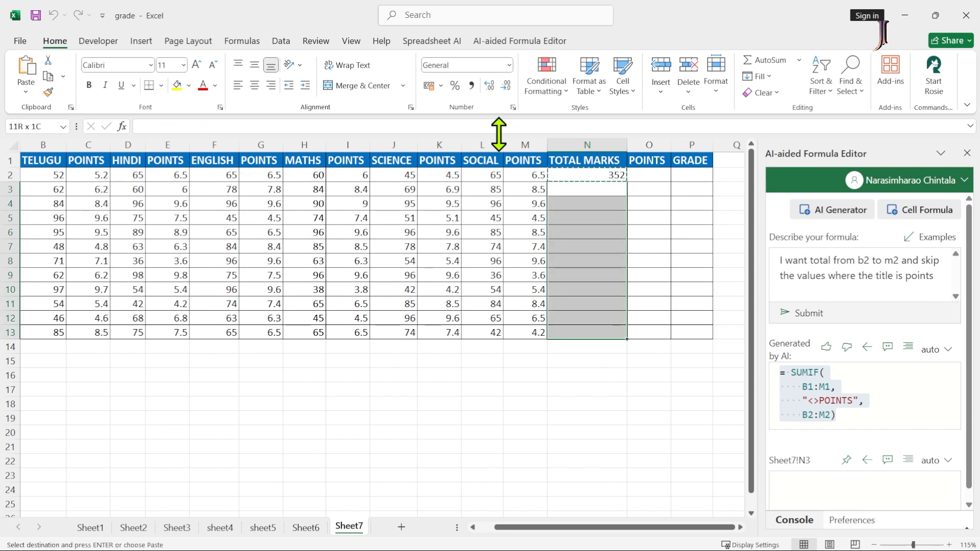
key("Return")
key("Up")
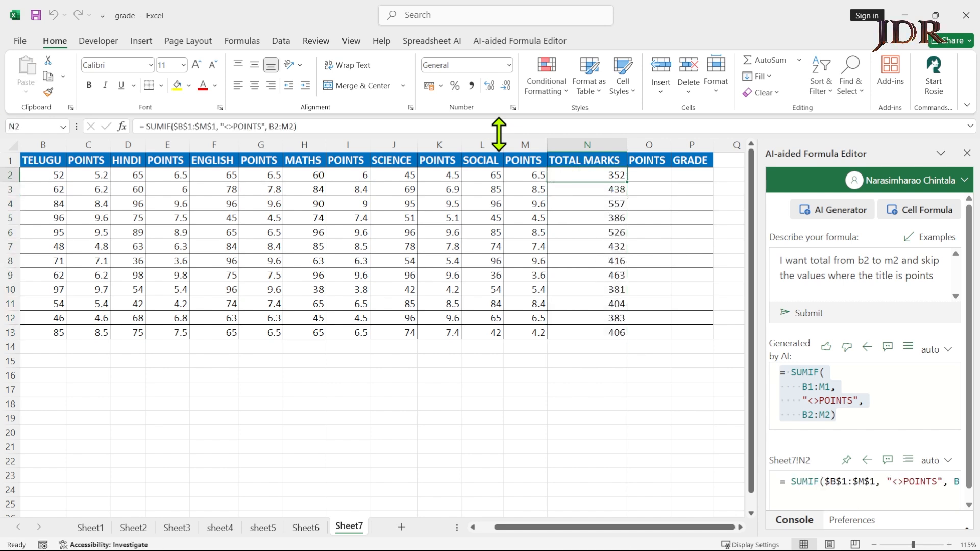
key("Right")
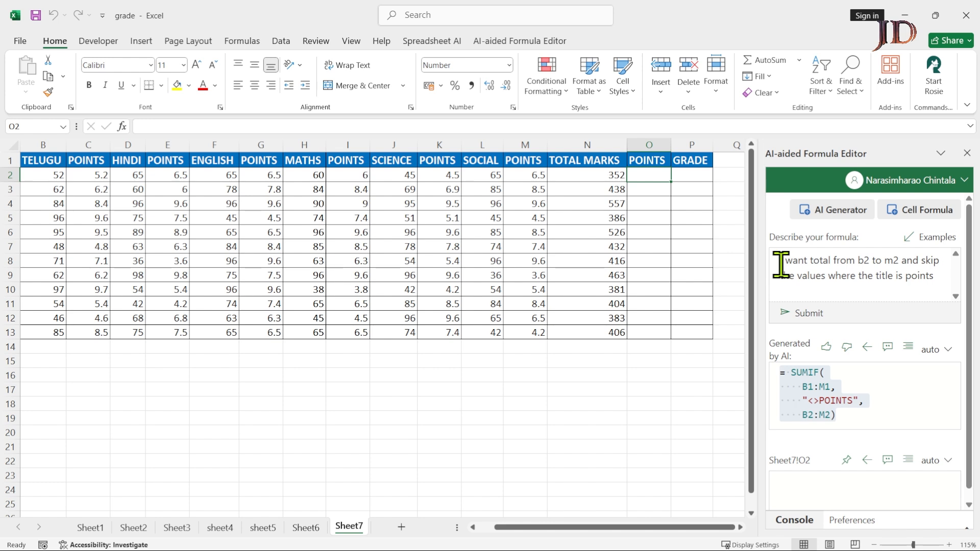
key("ctrl+a")
key("BackSpace")
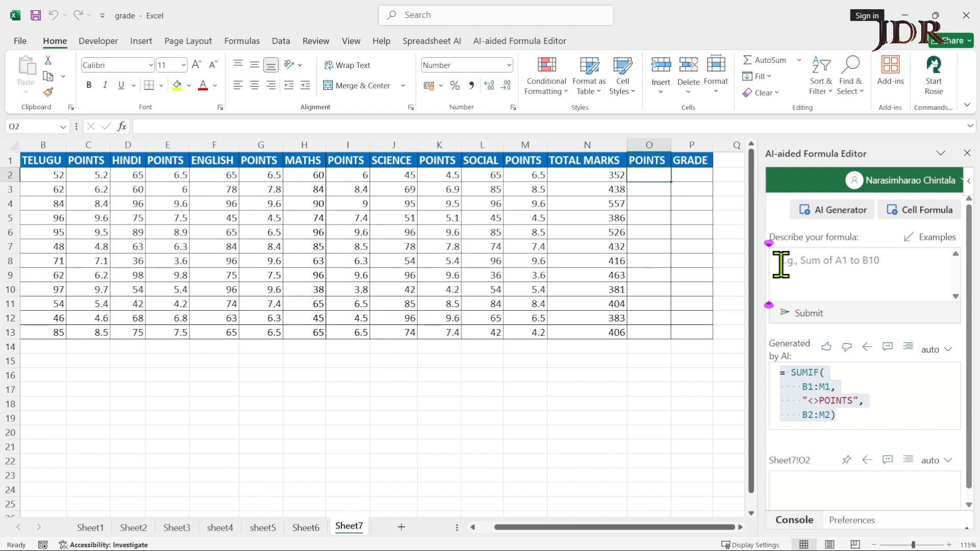
key("ctrl+v")
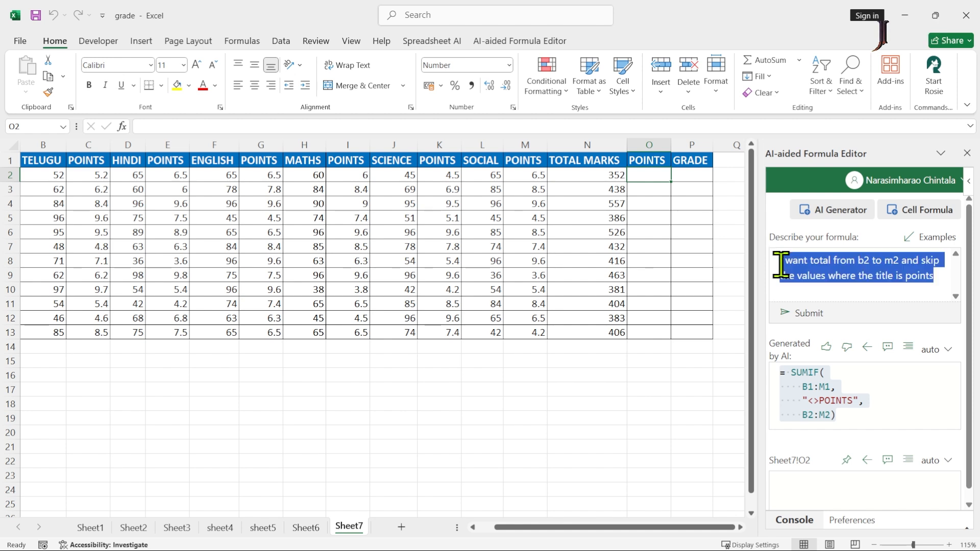
Replace "and skip" with "only" in the add-in's formula description, keeping the rest of the text without an extra line break.
key("Right")
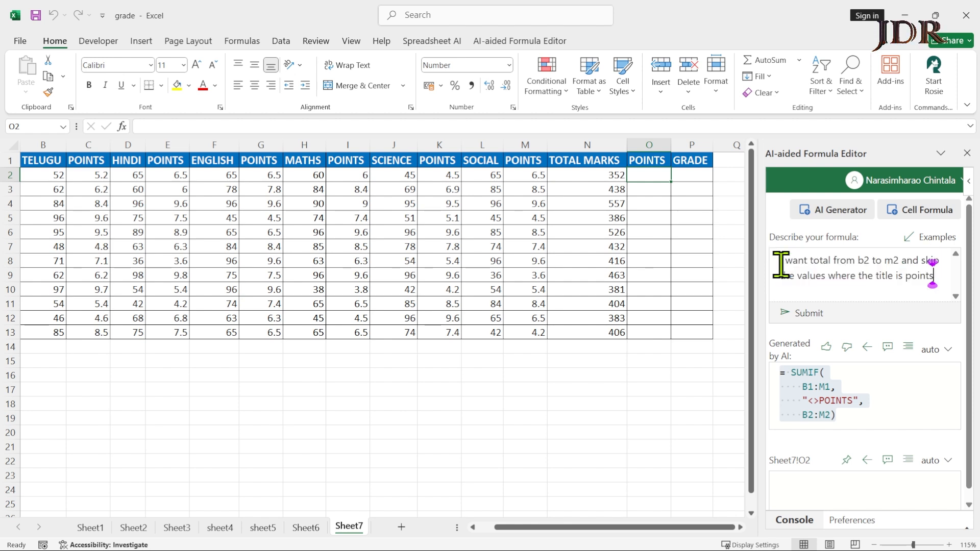
key("Up")
key("Left")
key("Left")
key("Left")
key("Left")
key("Left")
key("Left")
key("Left")
key("Left")
key("Left")
key("Left")
key("Left")
key("Left")
key("Left")
key("Left")
key("Left")
key("Left")
key("Left")
key("Left")
key("Right")
key("Right")
key("Right")
key("Right")
key("Right")
key("Right")
key("Right")
key("Right")
key("Right")
key("Right")
key("Right")
key("Right")
key("Right")
key("Right")
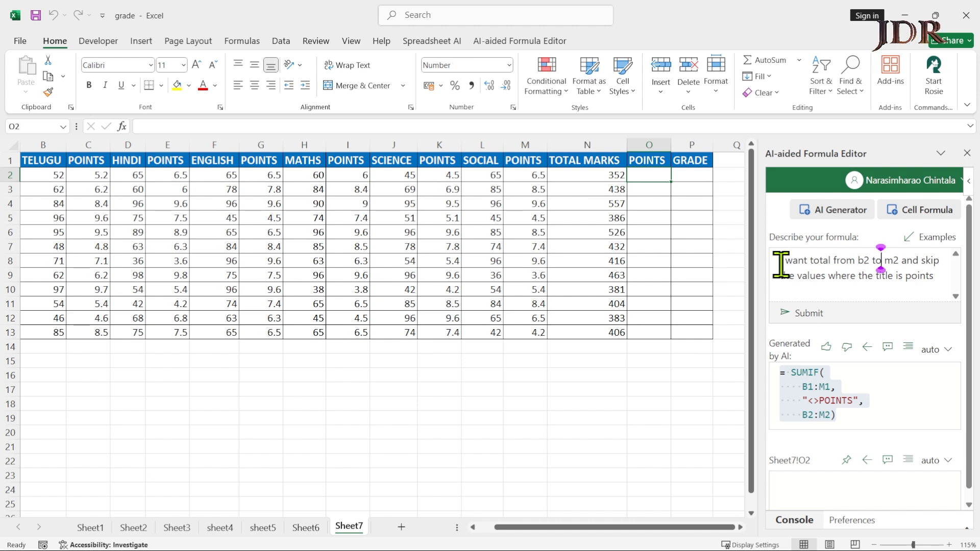
key("Right")
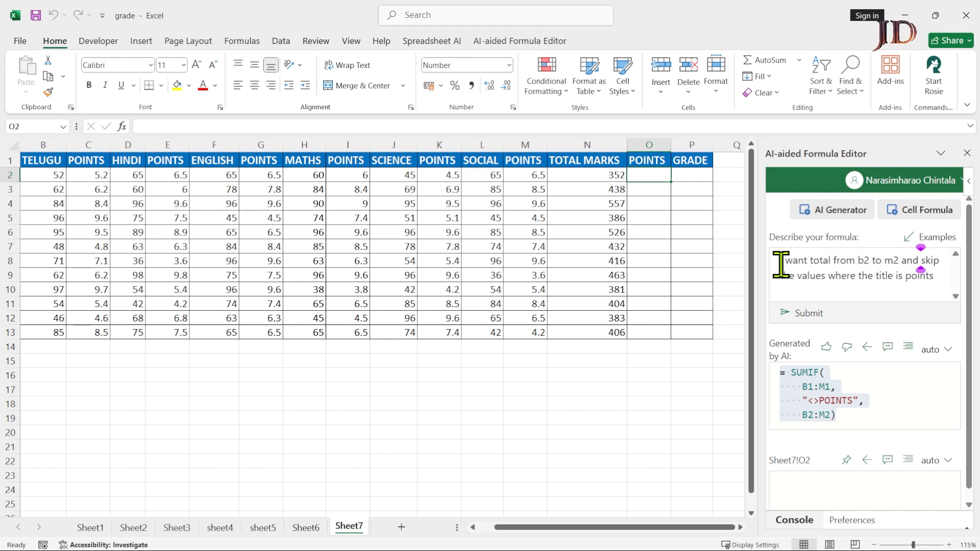
key("Right")
key("Right")
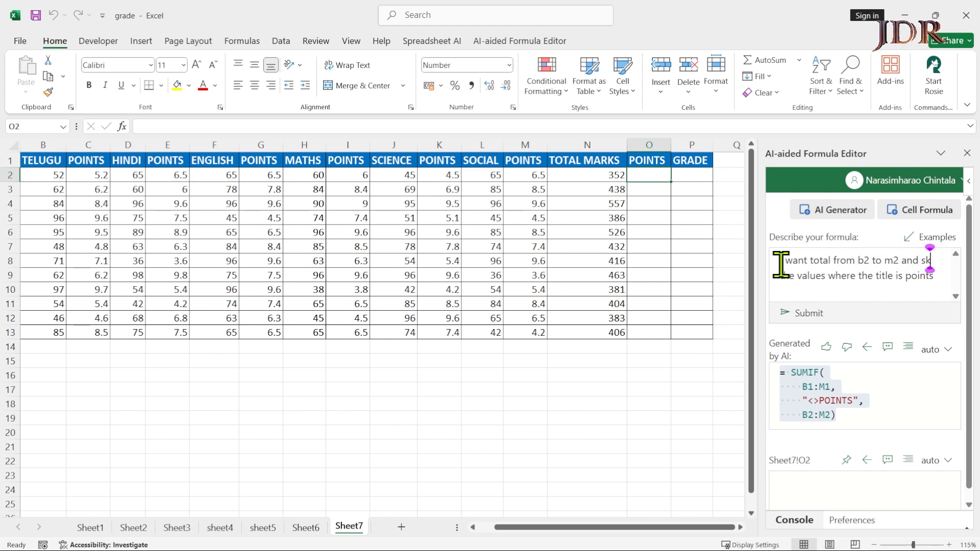
key("BackSpace")
key("BackSpace")
key("Delete")
key("Delete")
key("BackSpace")
key("BackSpace")
key("BackSpace")
key("BackSpace")
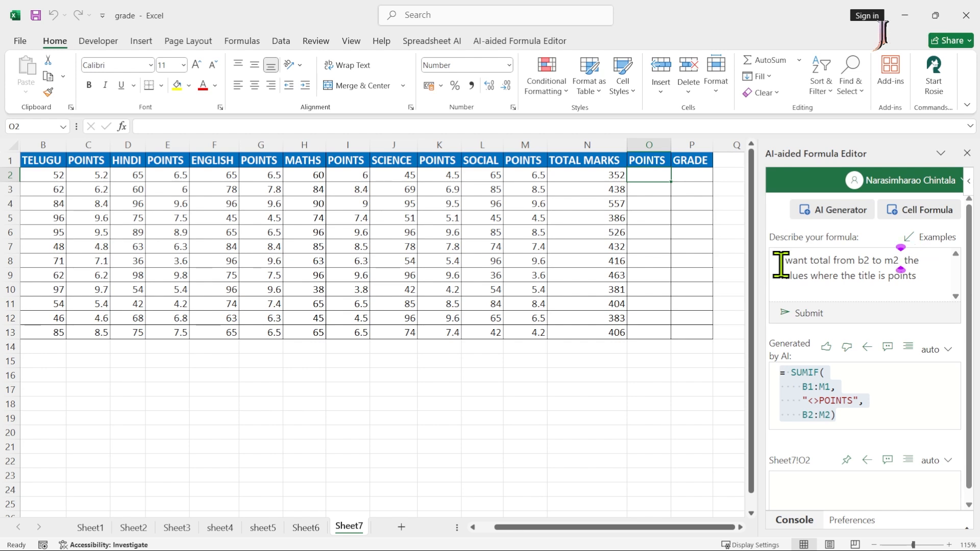
type("only")
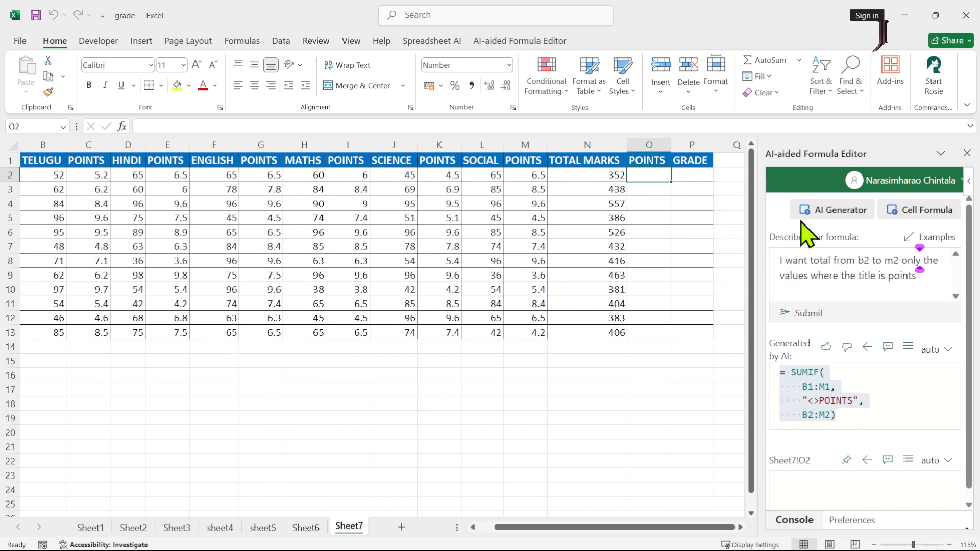
key("Return")
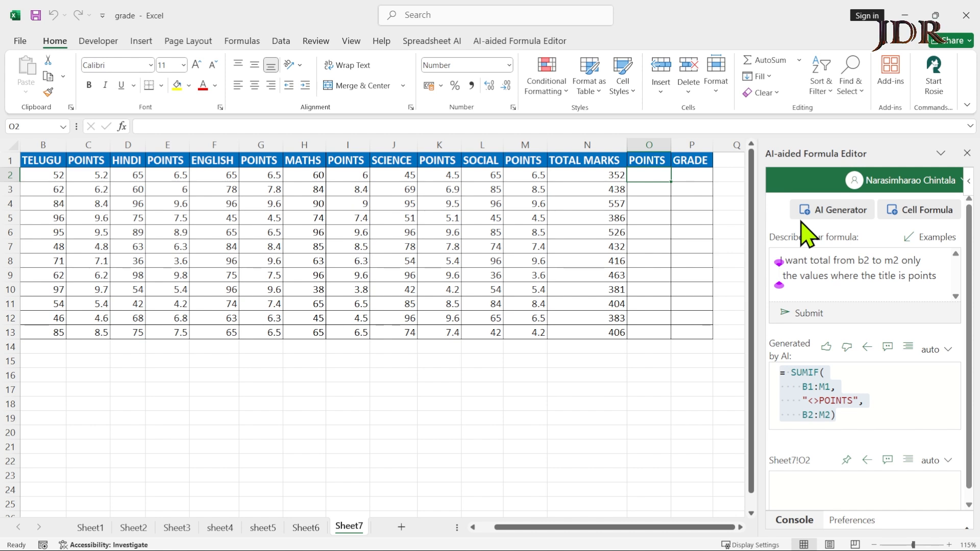
key("BackSpace")
Replace "total" with "average" and generate a formula from "I want average from b2 to m2 only the values where the title is points".
key("Left")
key("Left")
key("Left")
key("Left")
key("Left")
key("Left")
key("Left")
key("Left")
key("Left")
key("Left")
key("Left")
key("Left")
key("Left")
key("Left")
key("Left")
key("Left")
key("Left")
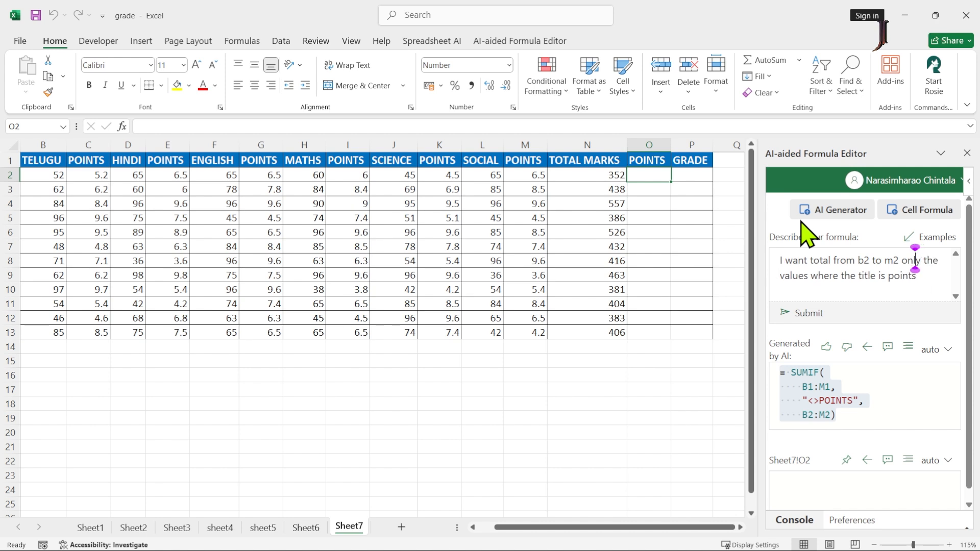
key("Left")
key("Left")
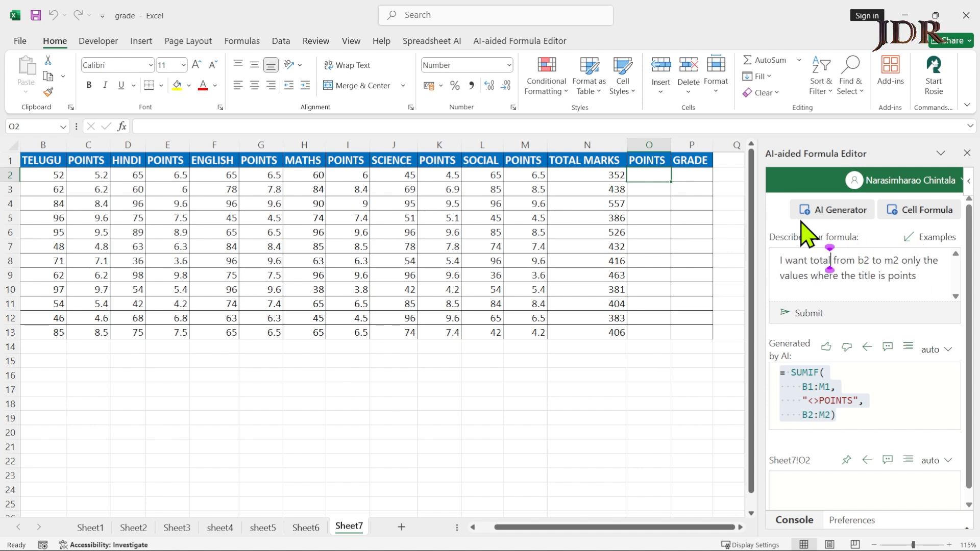
key("ctrl+shift+Left")
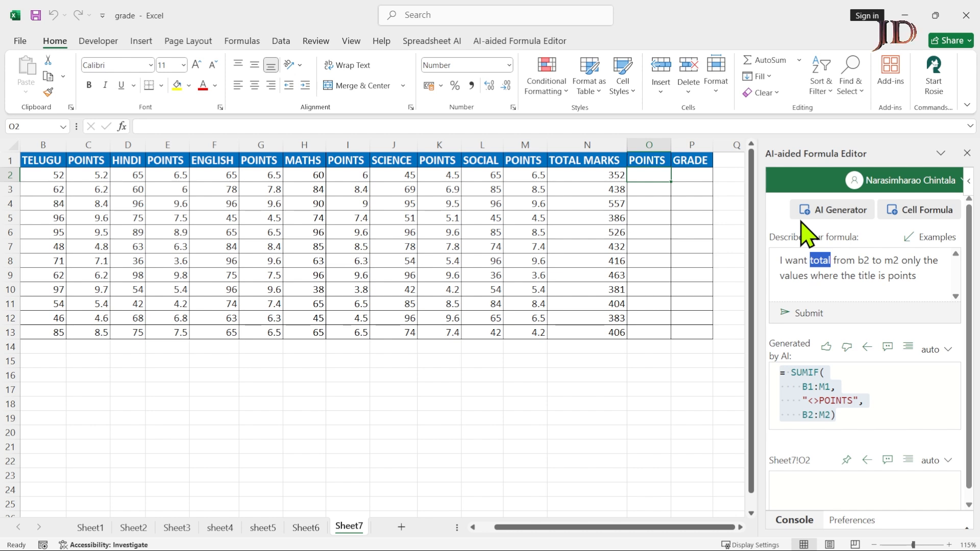
type("average")
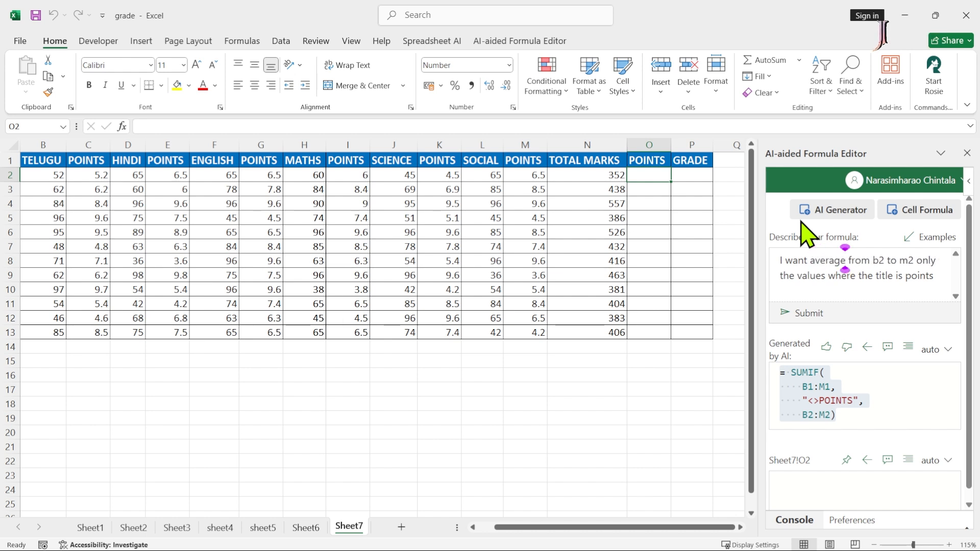
left_click(789, 318)
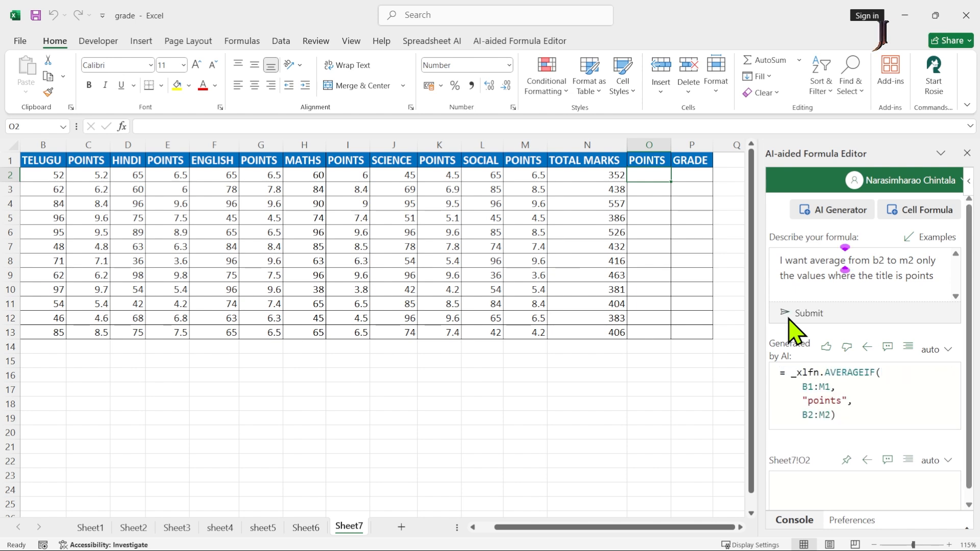
Copy the whole AI-generated AVERAGEIF formula into the first student's overall points cell O2.
left_click(860, 411)
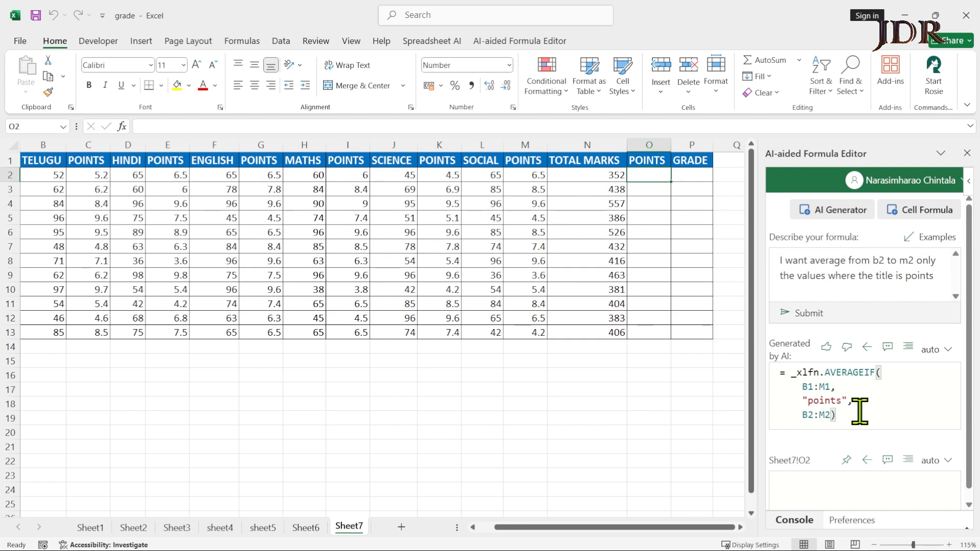
key("ctrl+a")
key("ctrl+c")
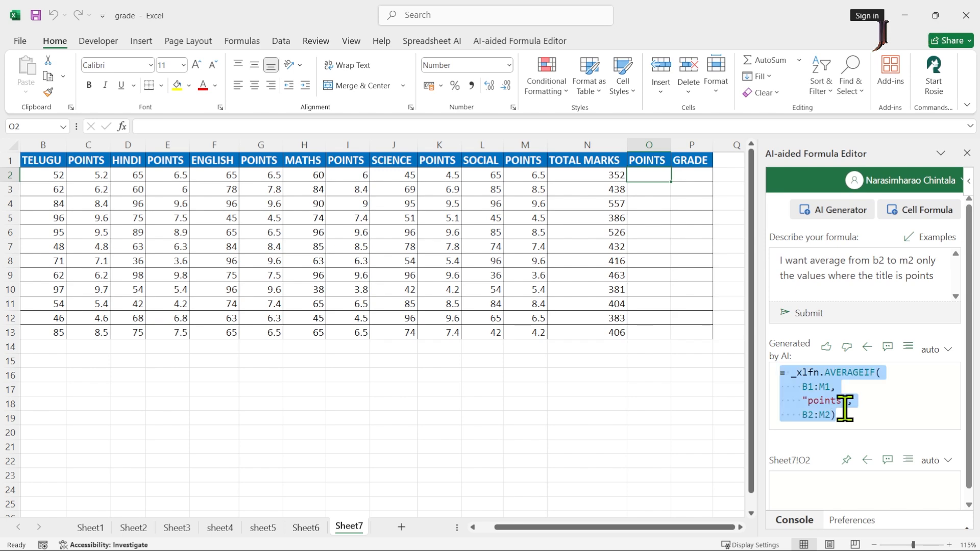
double_click(649, 175)
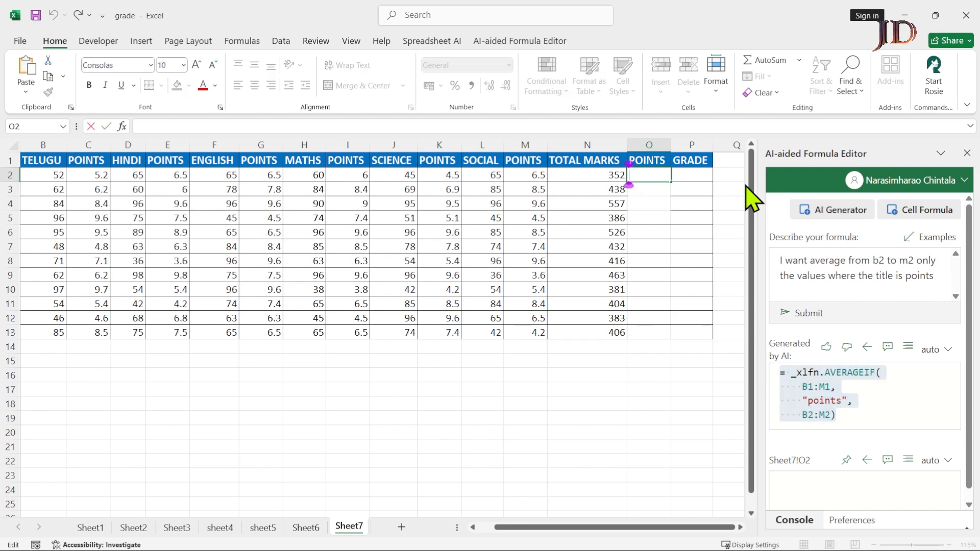
key("ctrl+v")
key("Return")
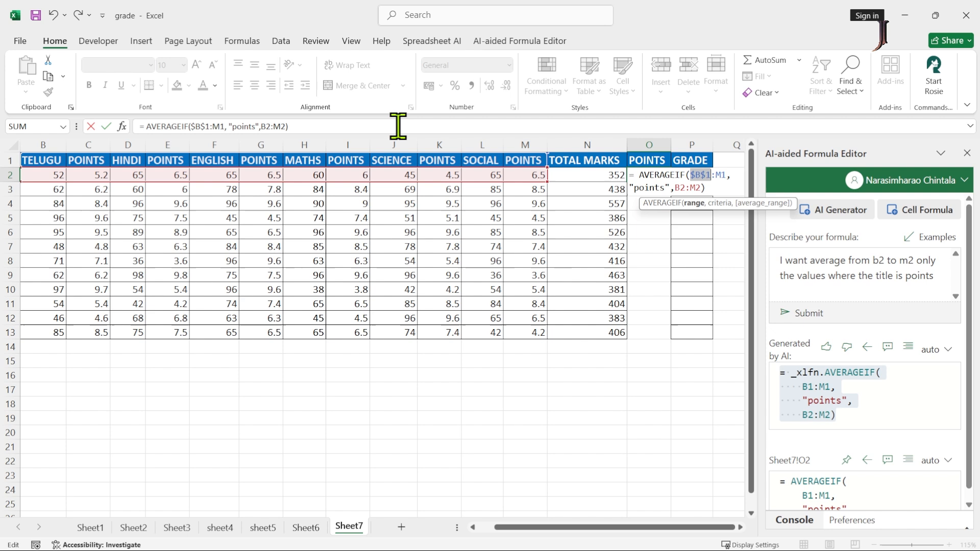
Lock the end of the header range in O2's formula so it reads = AVERAGEIF($B$1:$M$1, "points",B2:M2).
key("Right")
key("Right")
key("Right")
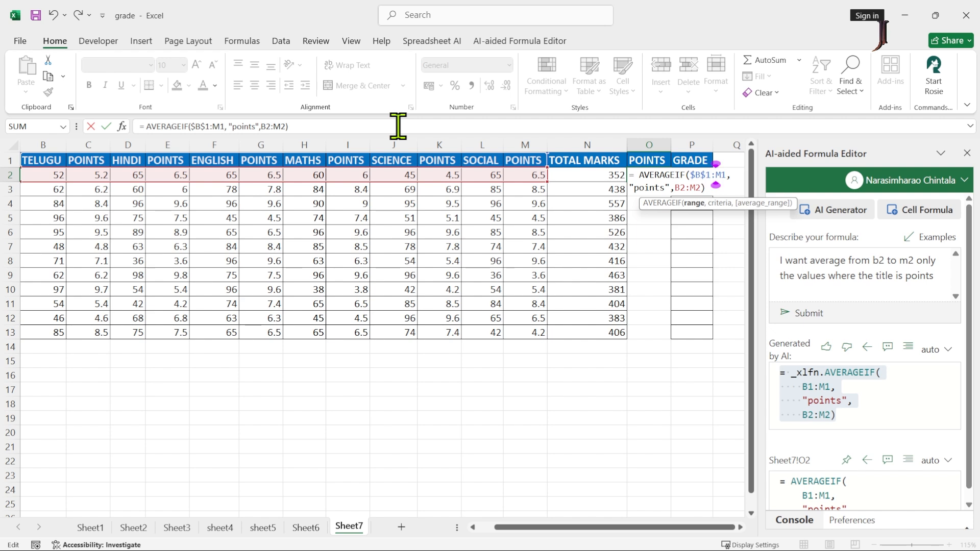
type("$M$")
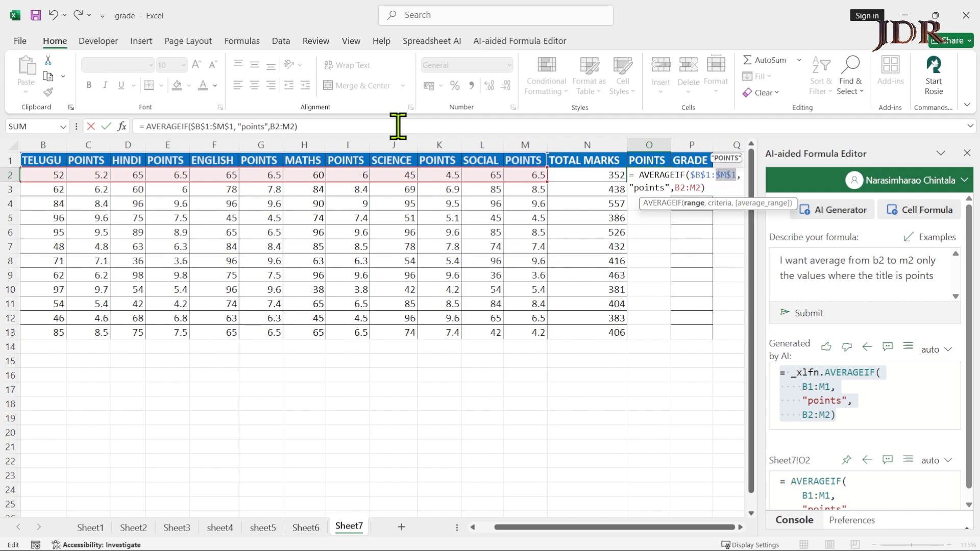
key("Return")
Fill the average points formula from O2 down to the last student in O13.
key("Left")
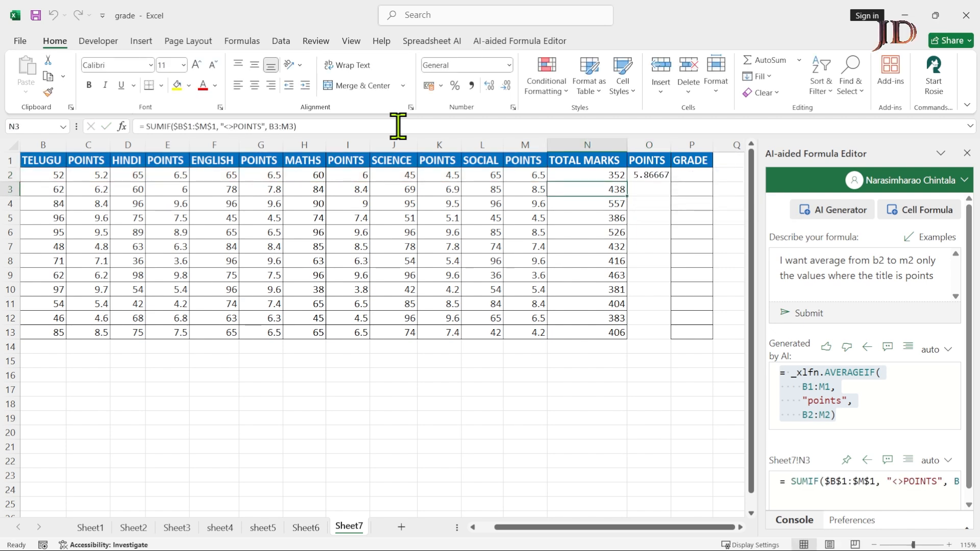
key("Down")
key("ctrl+Down")
key("Right")
key("ctrl+shift+Up")
key("ctrl+d")
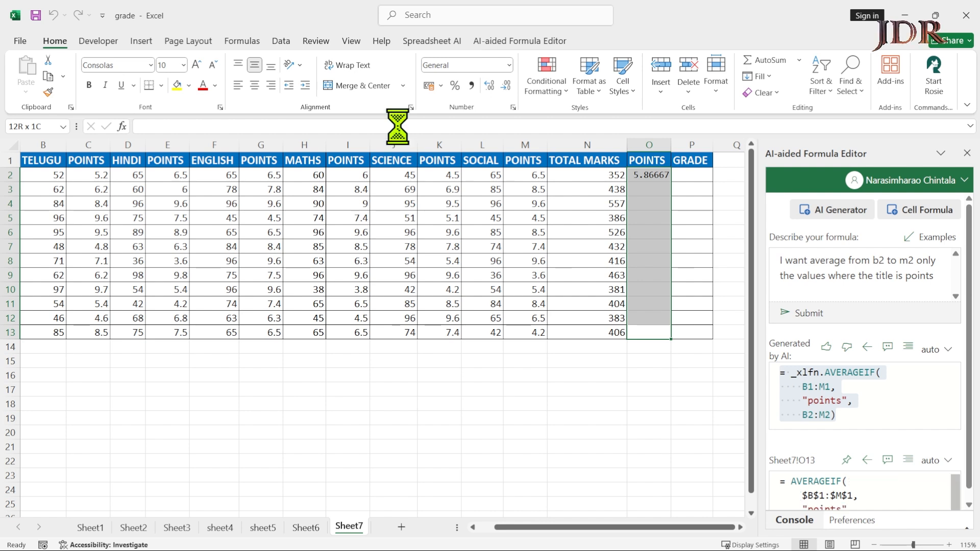
Add "and round off it to two decimals" to the average points description and generate a new formula for O2.
key("ctrl+Up")
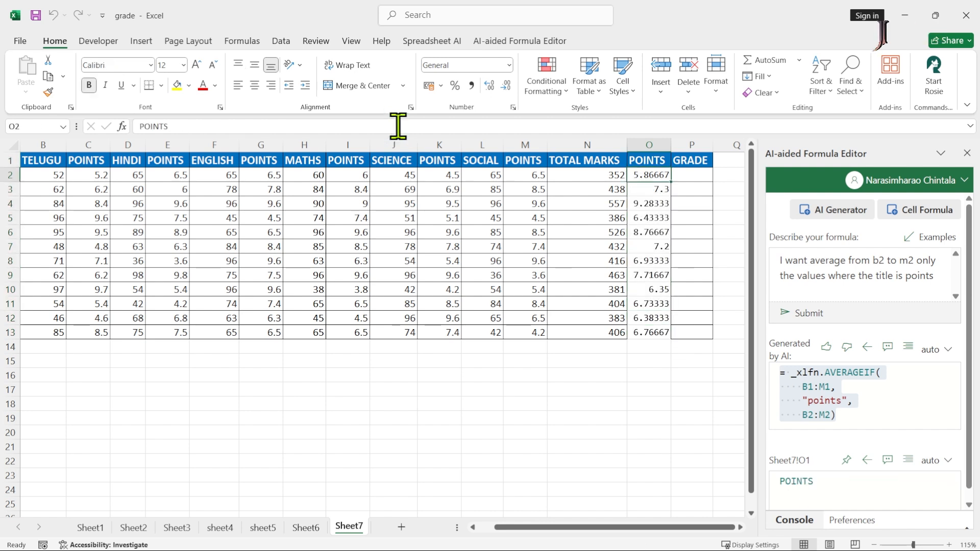
key("Down")
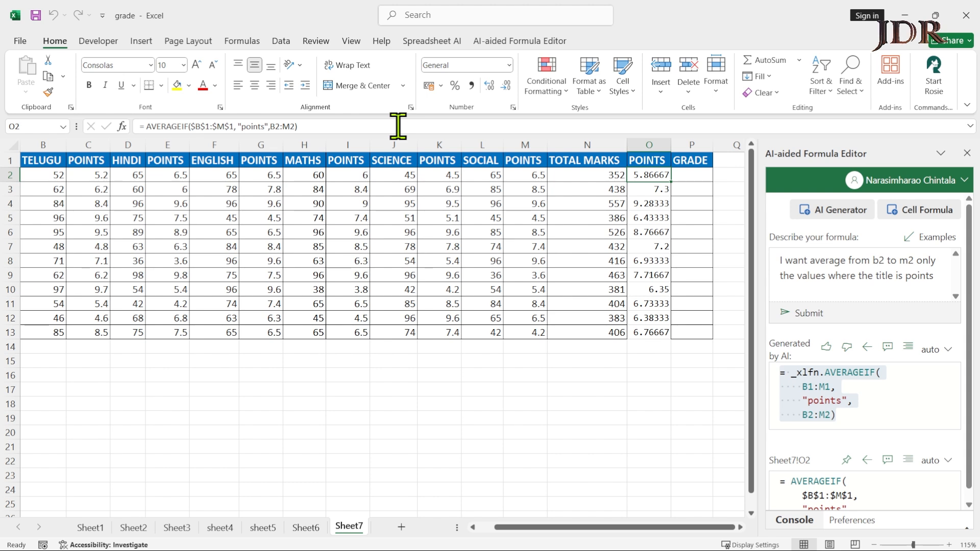
left_click(945, 275)
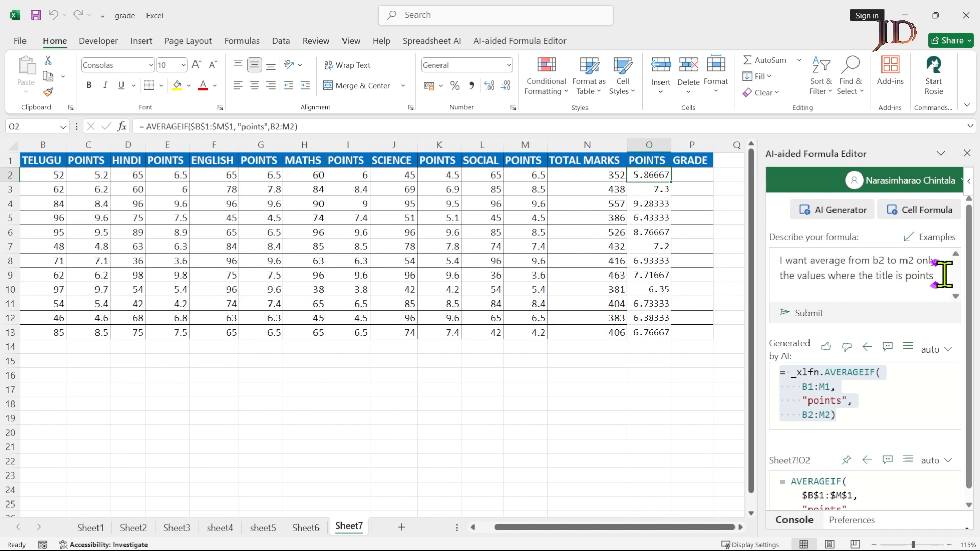
type("and round")
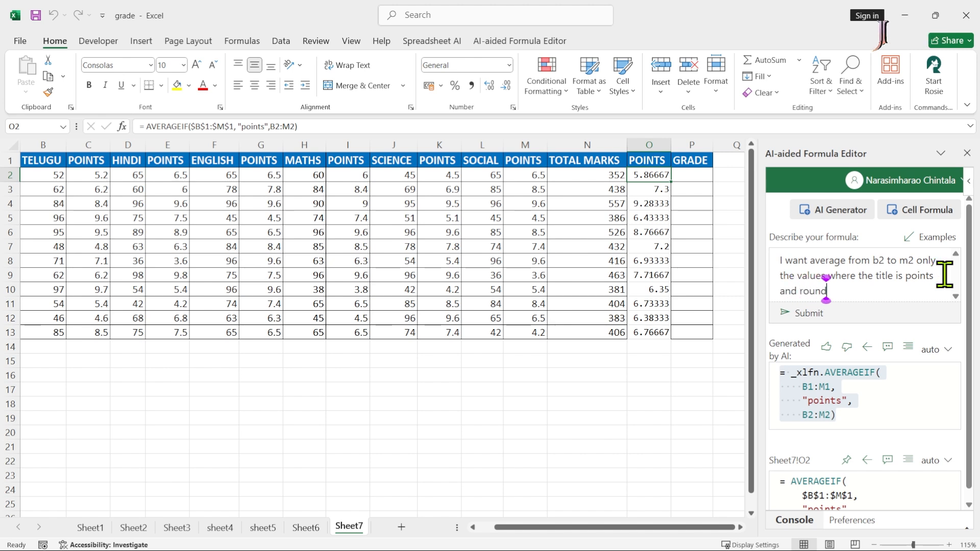
type(" off it to")
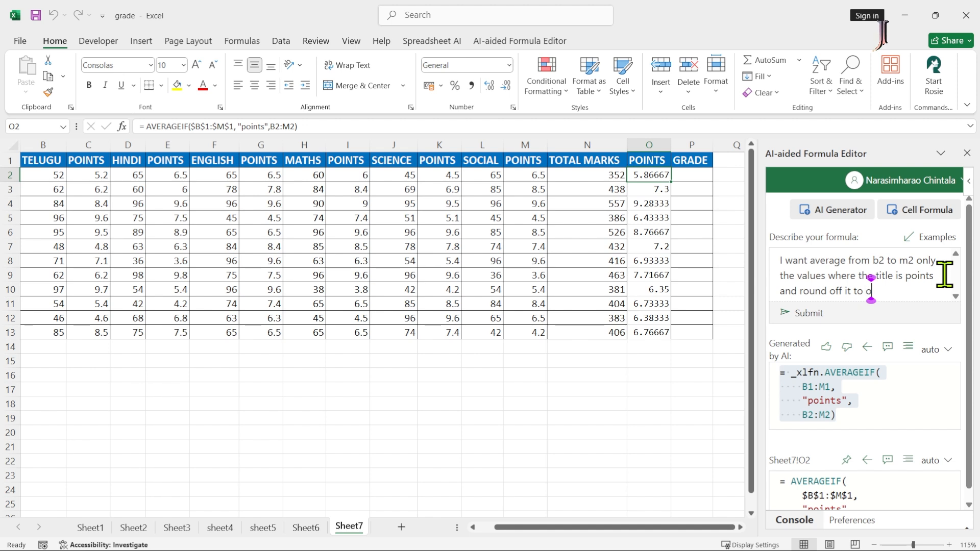
type(" two deci")
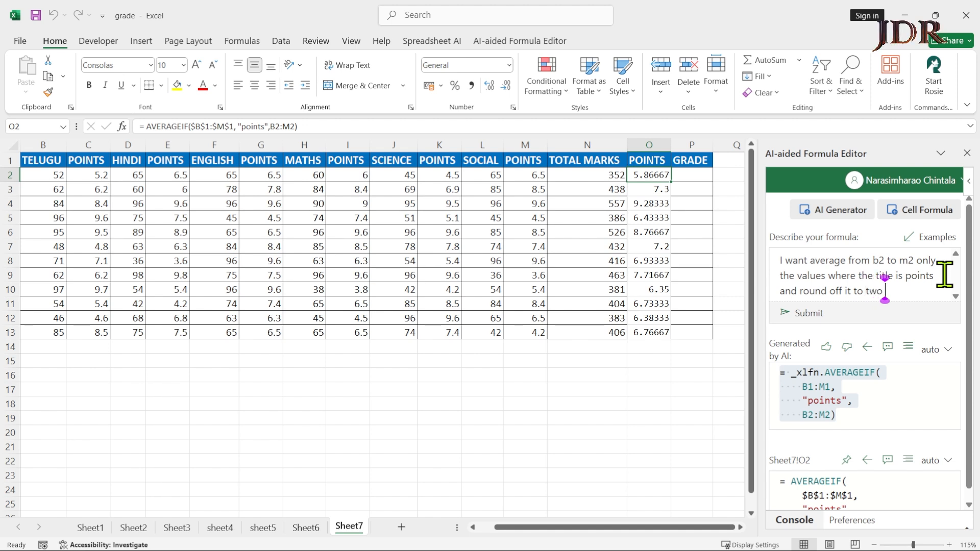
type("mal")
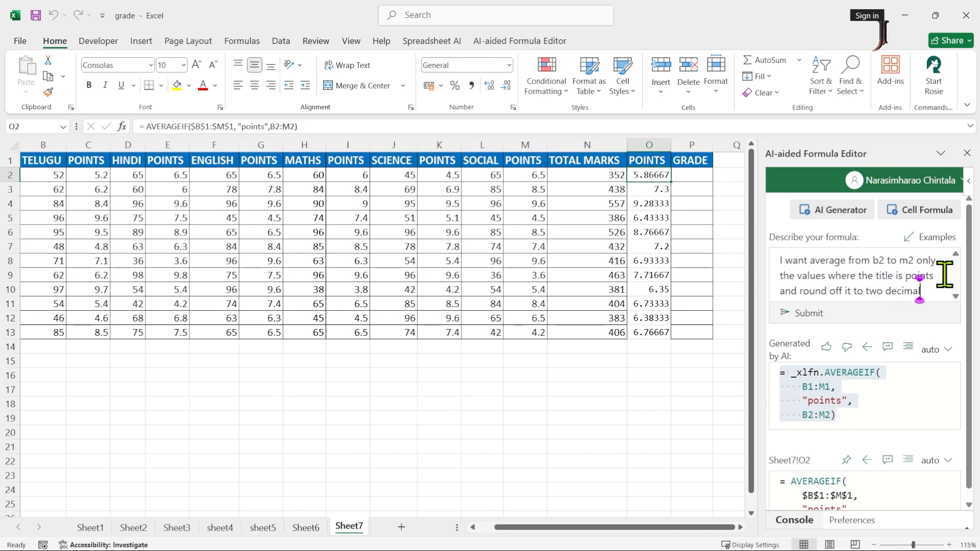
type("s")
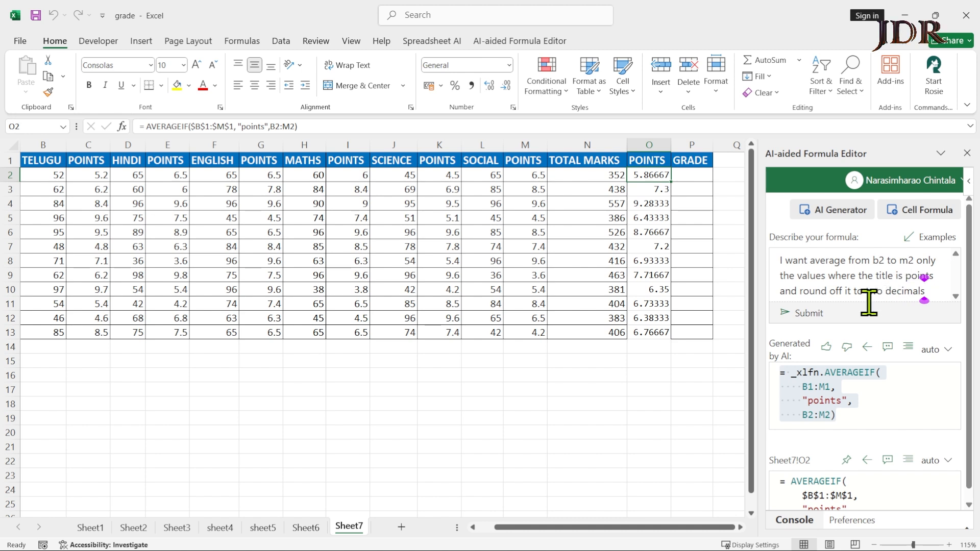
left_click(816, 316)
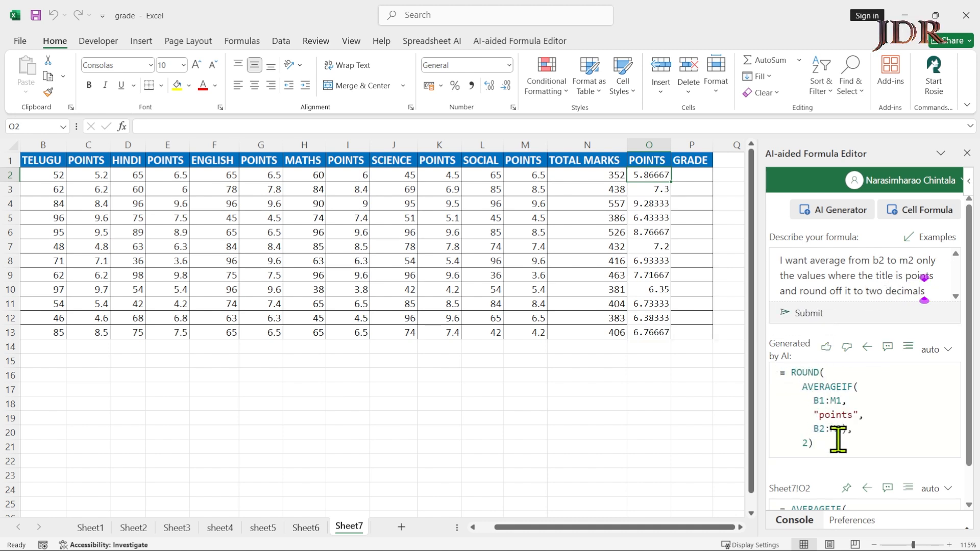
Copy the whole AI-generated ROUND and AVERAGEIF formula.
left_click_drag(782, 376, 845, 403)
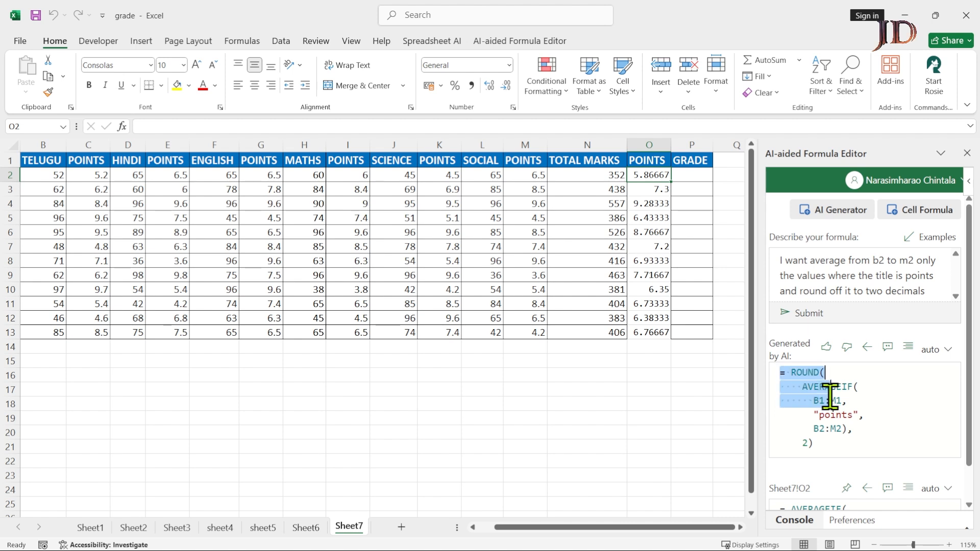
key("ctrl+a")
key("ctrl+c")
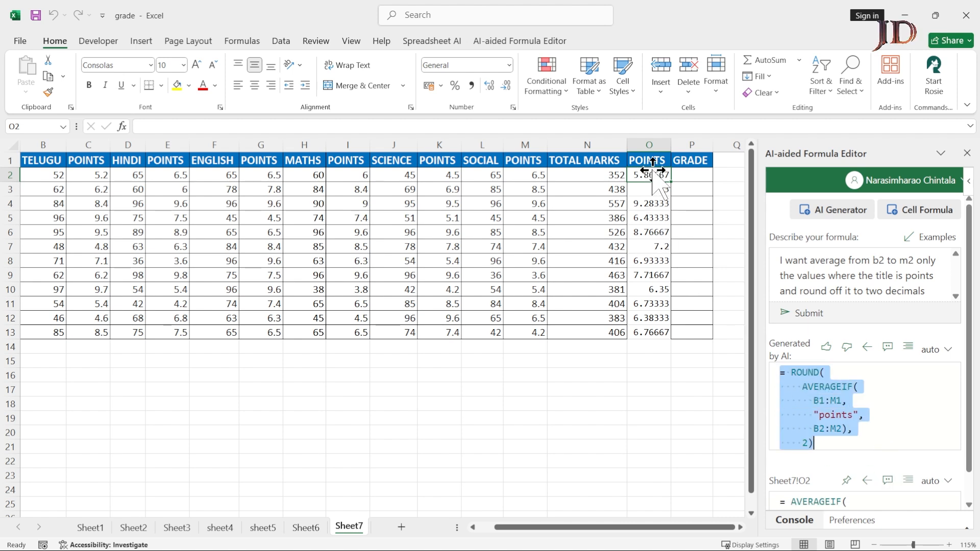
Clear the unrounded average points from O2 to O13.
key("Down")
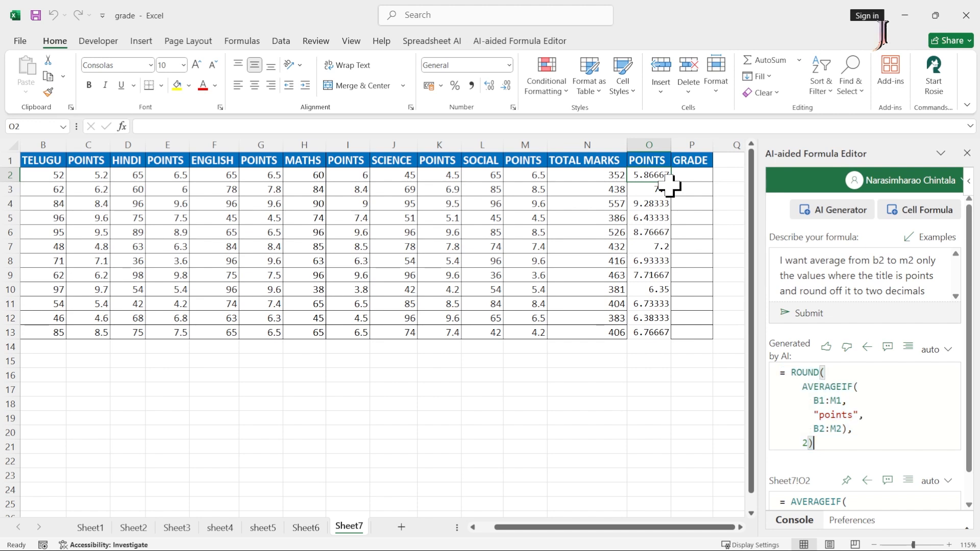
key("Up")
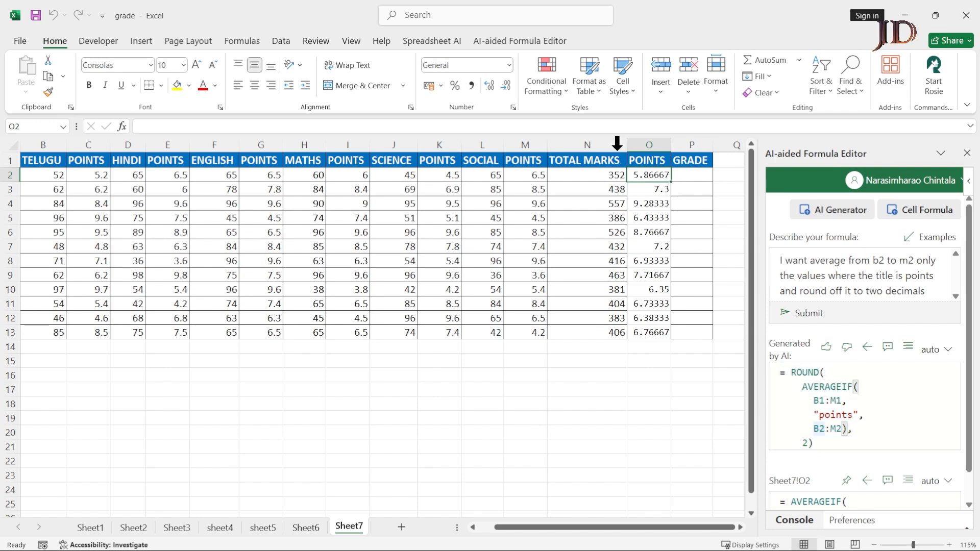
left_click(635, 175)
key("ctrl+shift+Down")
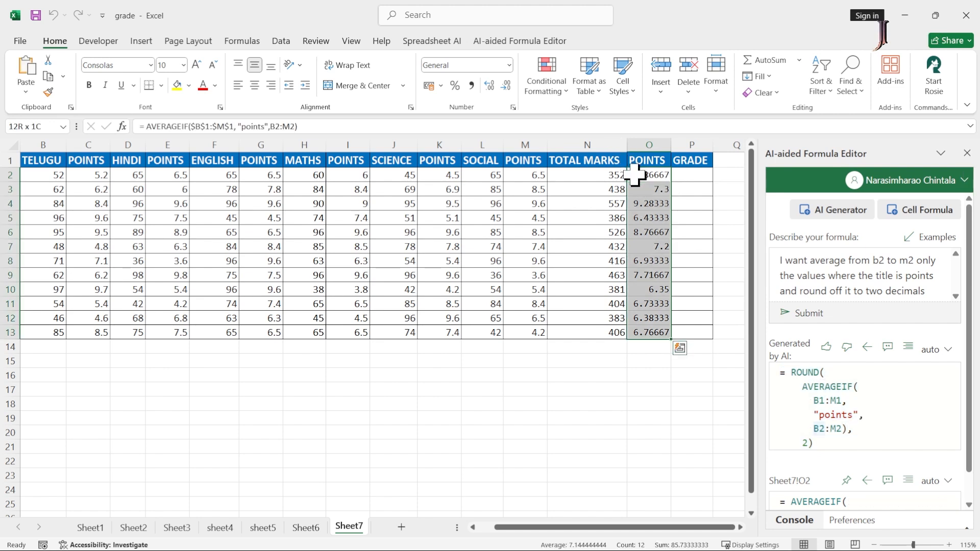
key("Delete")
key("Up")
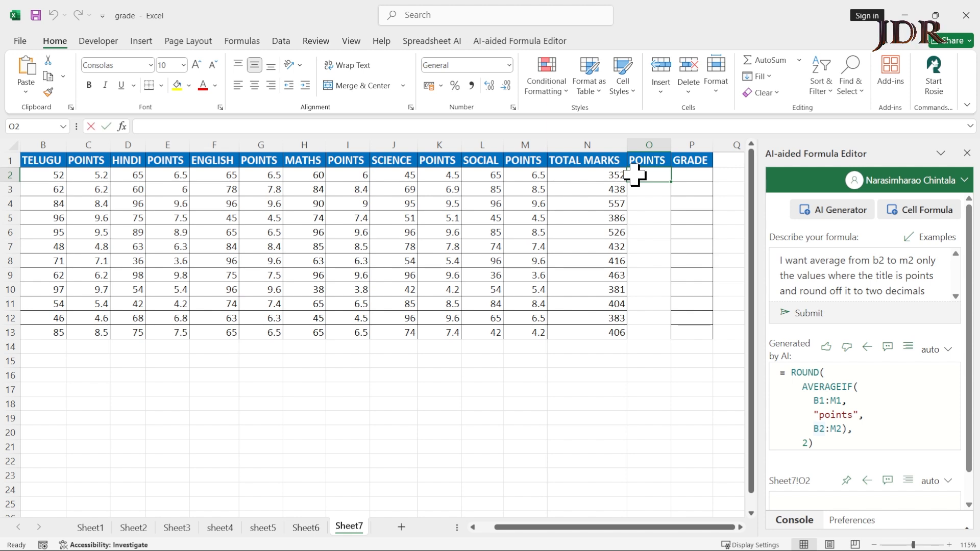
Paste the copied ROUND formula into the first student's overall points cell O2.
double_click(635, 175)
key("ctrl+v")
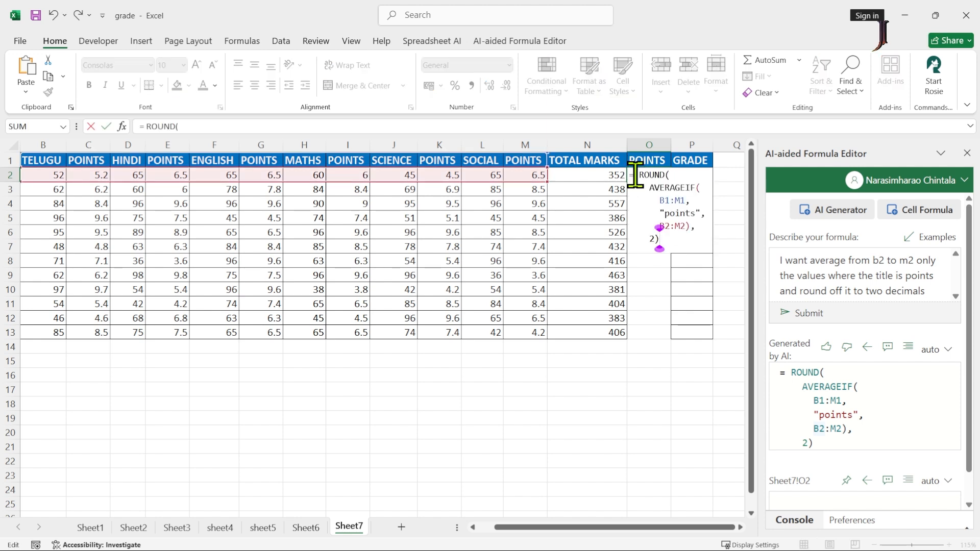
key("Return")
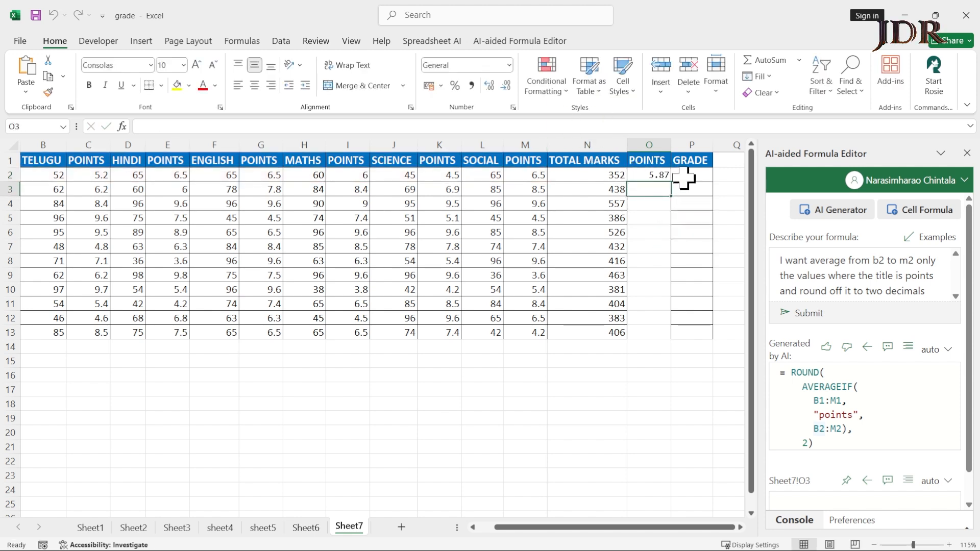
Remove the line breaks and extra spaces from O2's formula so it reads = ROUND(AVERAGEIF(B1:M1, "points", B2:M2),2).
key("Up")
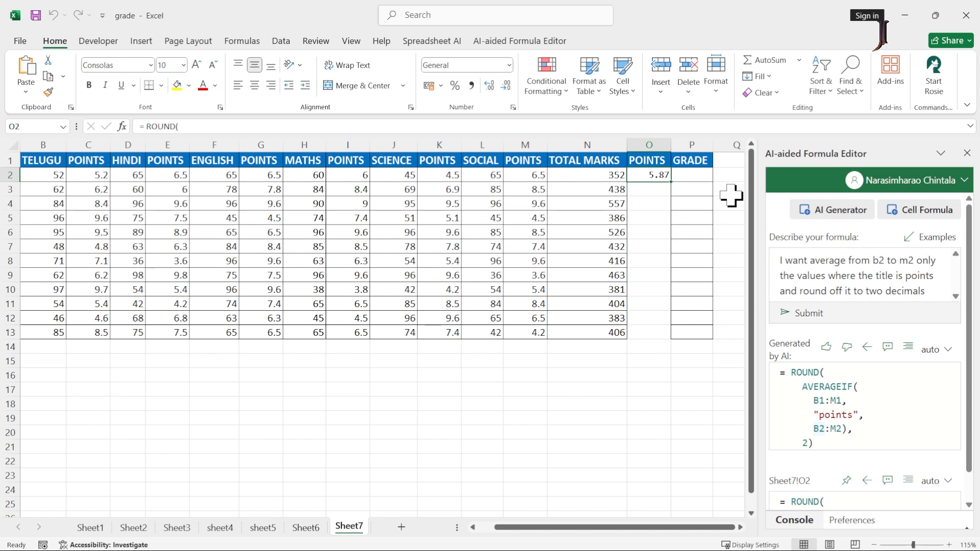
left_click(512, 123)
key("Delete")
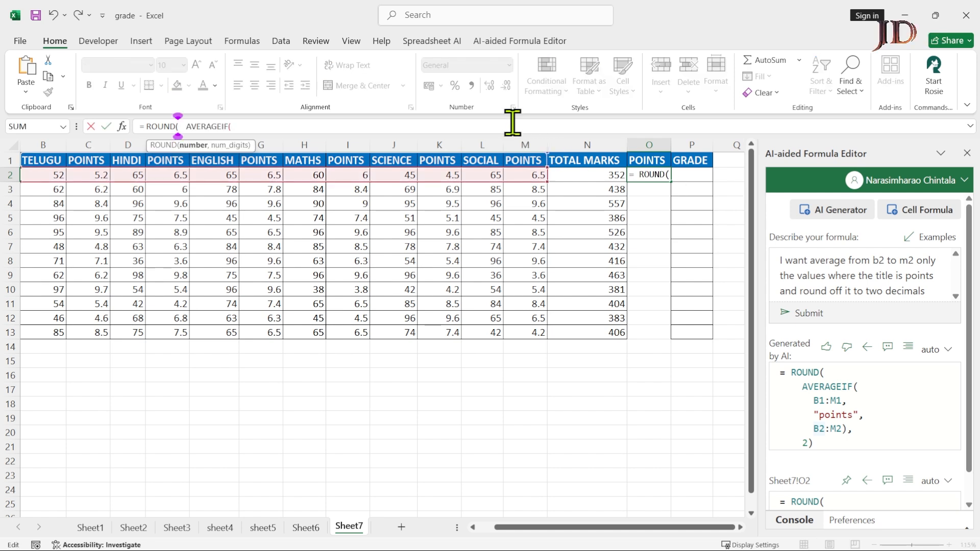
key("Delete")
key("Delete")
key("Delete")
key("Delete")
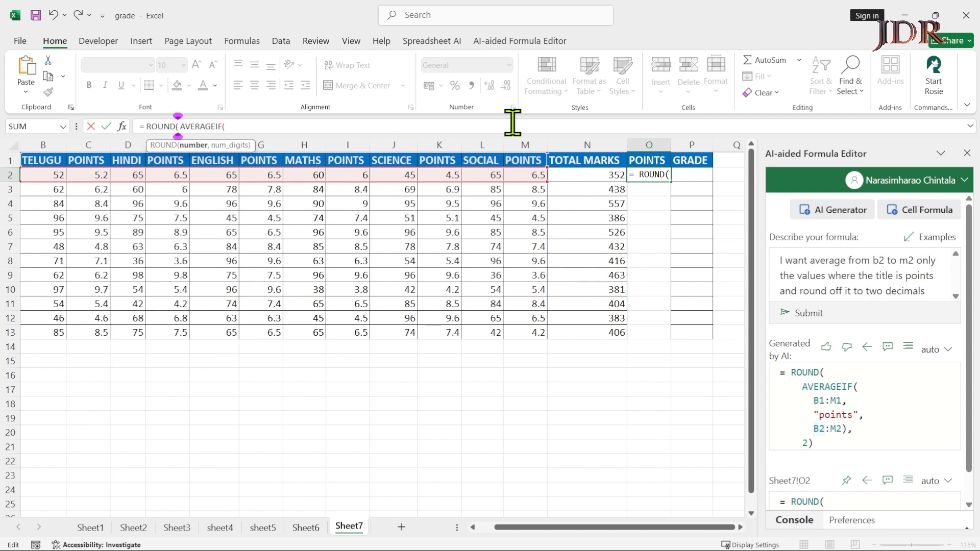
key("Right")
key("Right")
key("Right")
key("Right")
key("Right")
key("Right")
key("Right")
key("Right")
key("Right")
key("Right")
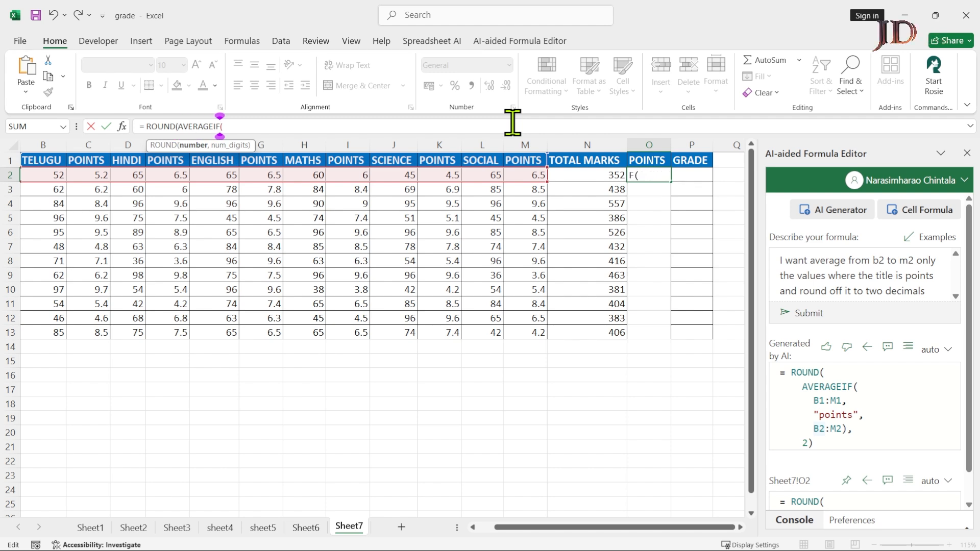
key("Delete")
key("Delete")
key("Delete")
key("Delete")
key("Delete")
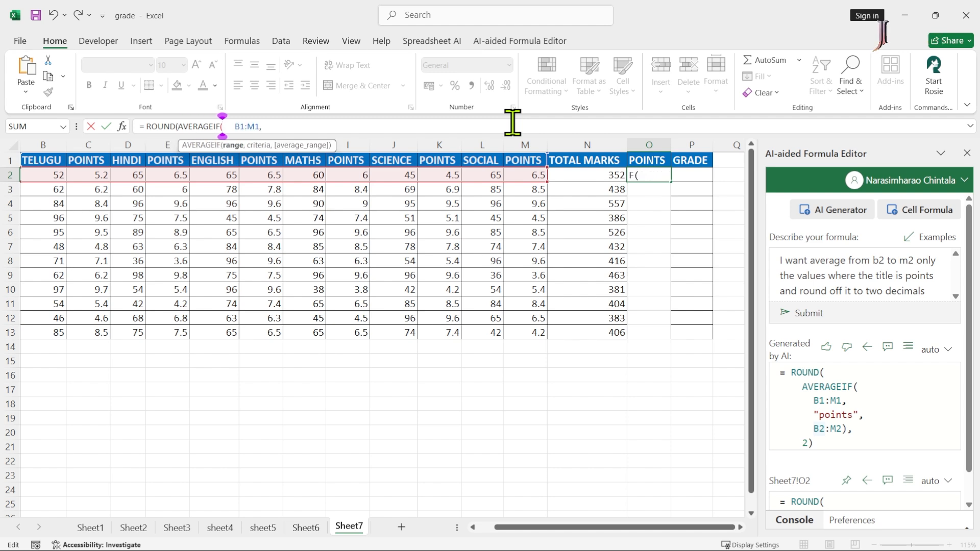
key("Delete")
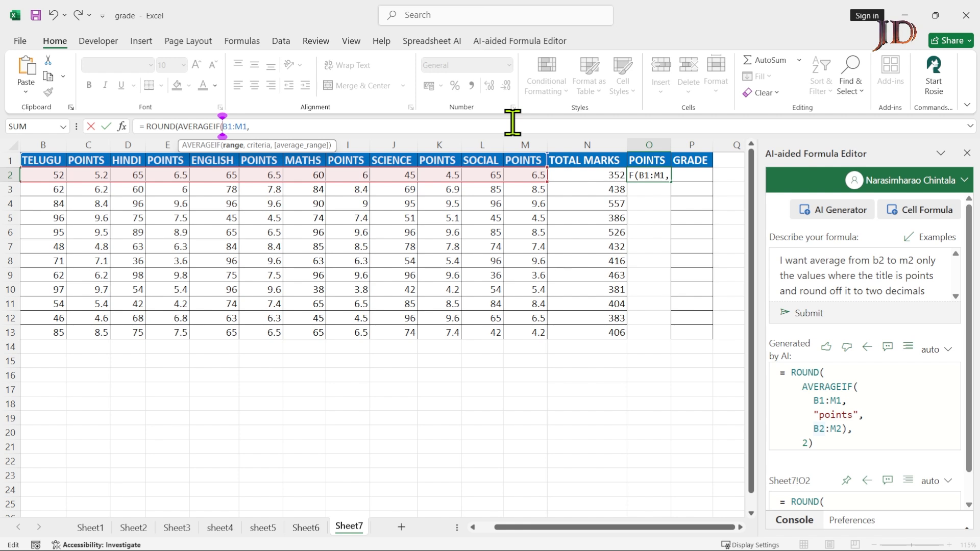
key("Right")
key("Right")
key("Right")
key("Right")
key("Right")
key("Right")
key("Right")
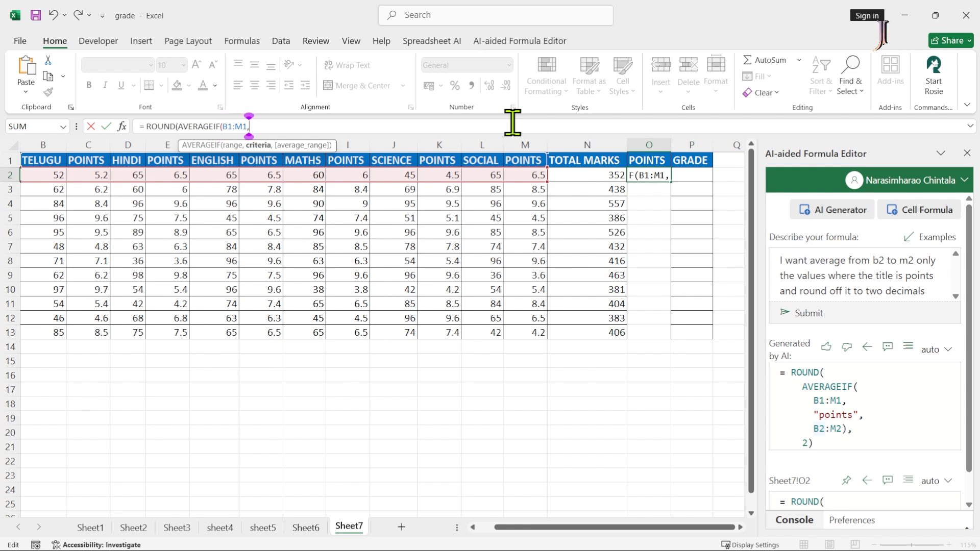
key("Delete")
key("Delete")
key("Delete")
key("Delete")
key("Delete")
key("Delete")
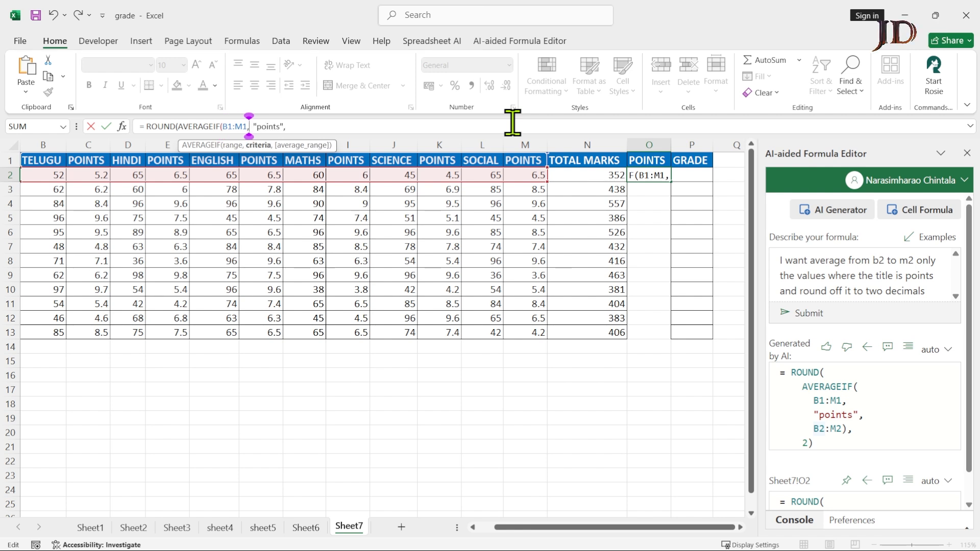
key("Right")
key("Right")
key("Right")
key("Right")
key("Right")
key("Right")
key("Right")
key("Right")
key("Right")
key("Right")
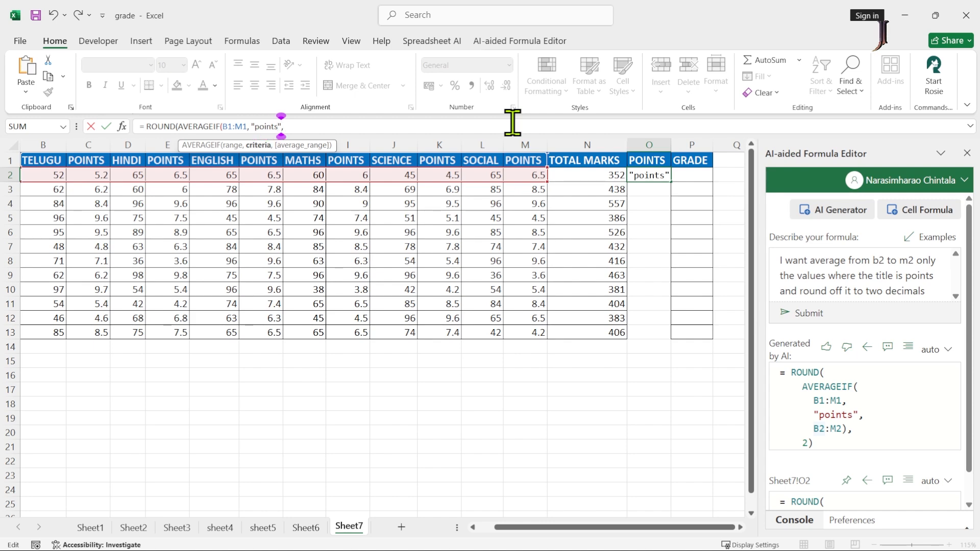
key("Delete")
key("Delete")
key("Delete")
key("Delete")
key("Delete")
key("Delete")
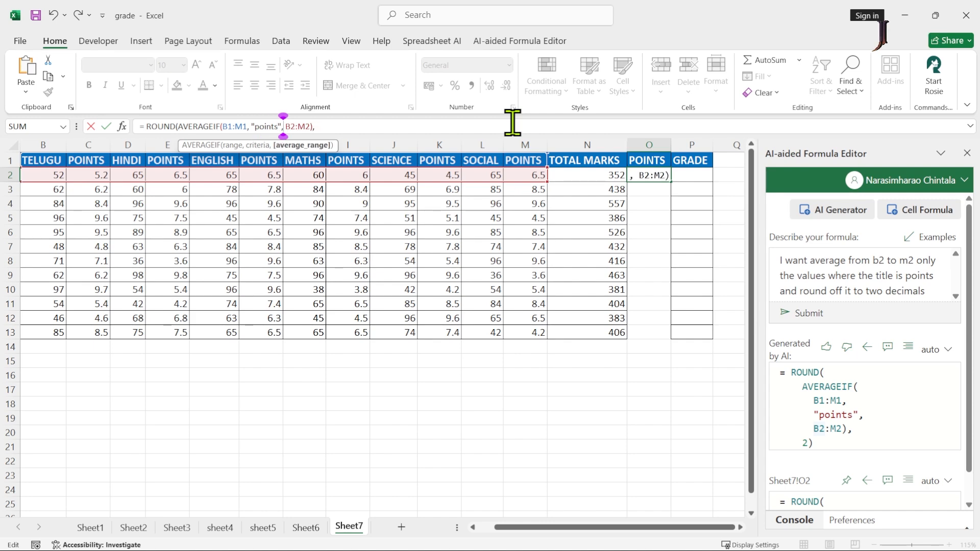
key("Right")
key("Right")
key("Right")
key("Right")
key("Right")
key("Right")
key("Right")
key("Right")
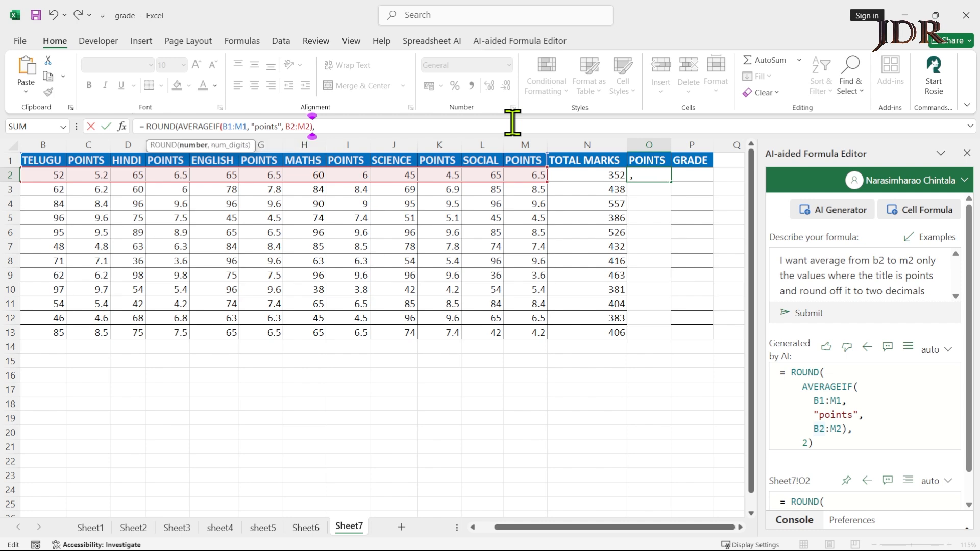
key("Delete")
key("Delete")
key("Delete")
key("Delete")
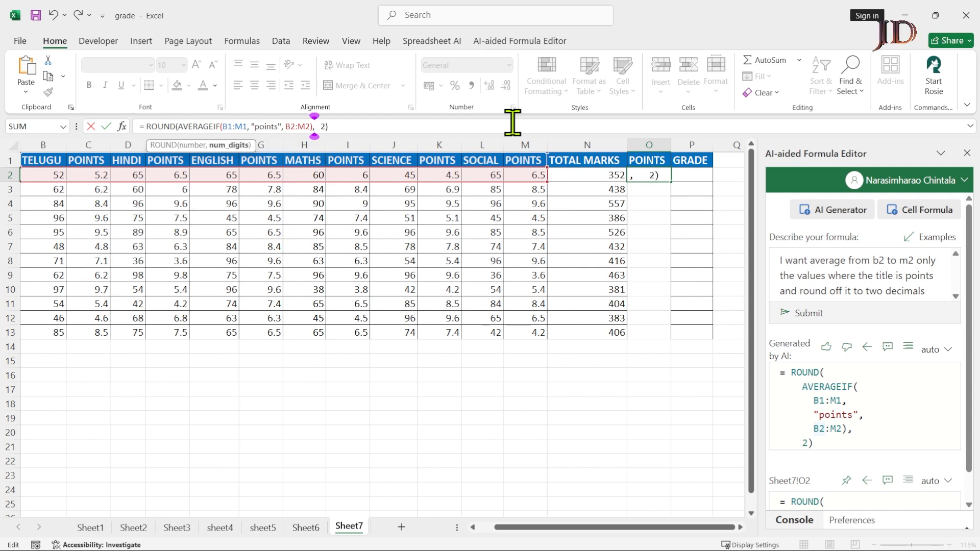
key("Return")
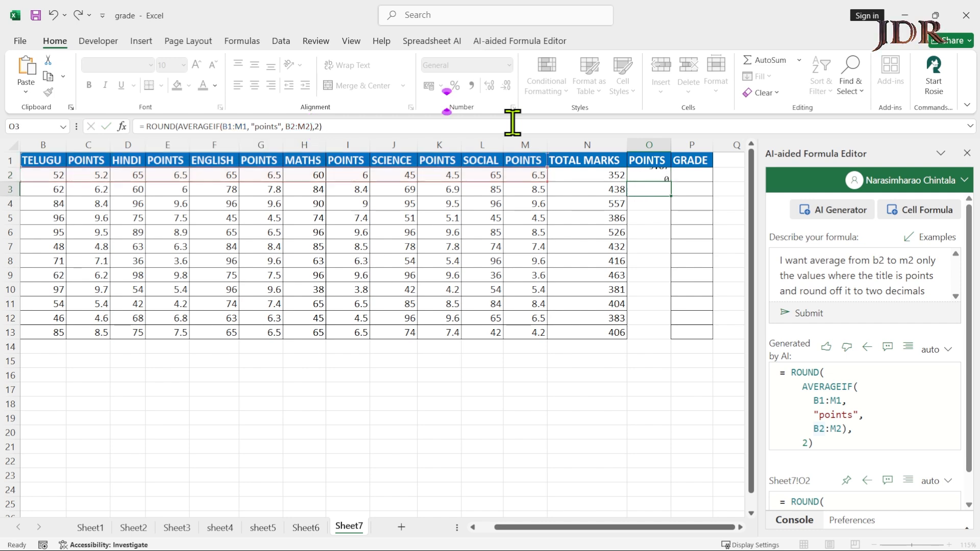
Make the header range in O2's formula absolute so it reads = ROUND(AVERAGEIF($B$1:$M$1, "points", B2:M2),2).
key("Up")
key("F2")
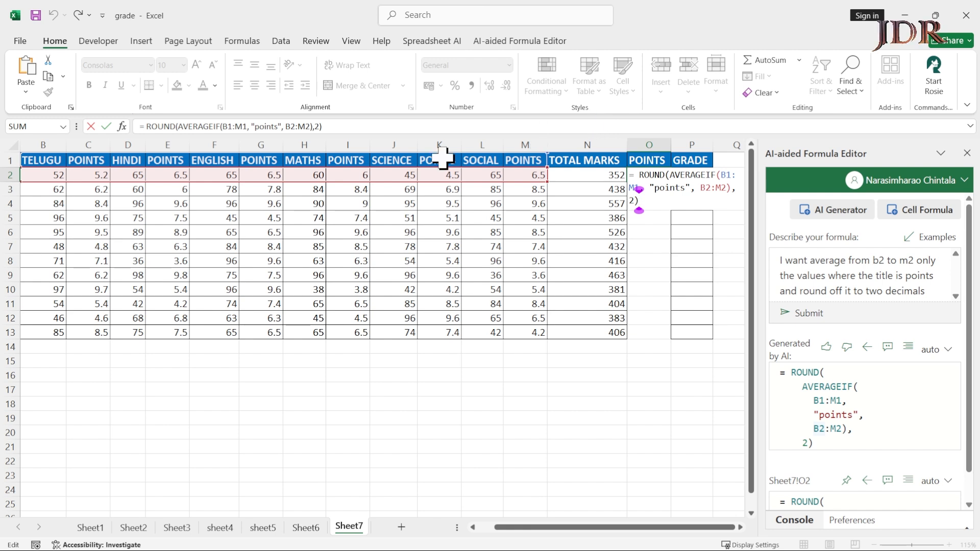
left_click(226, 128)
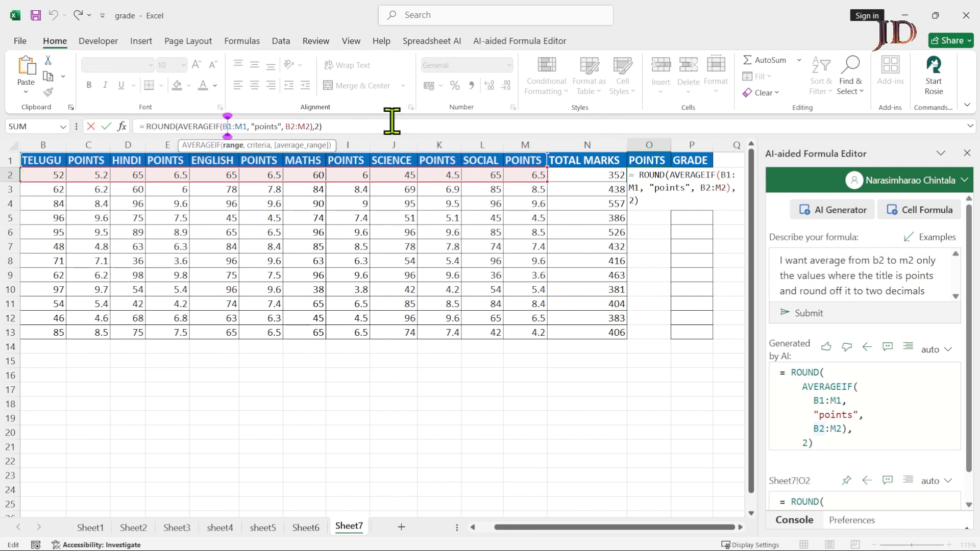
key("F4")
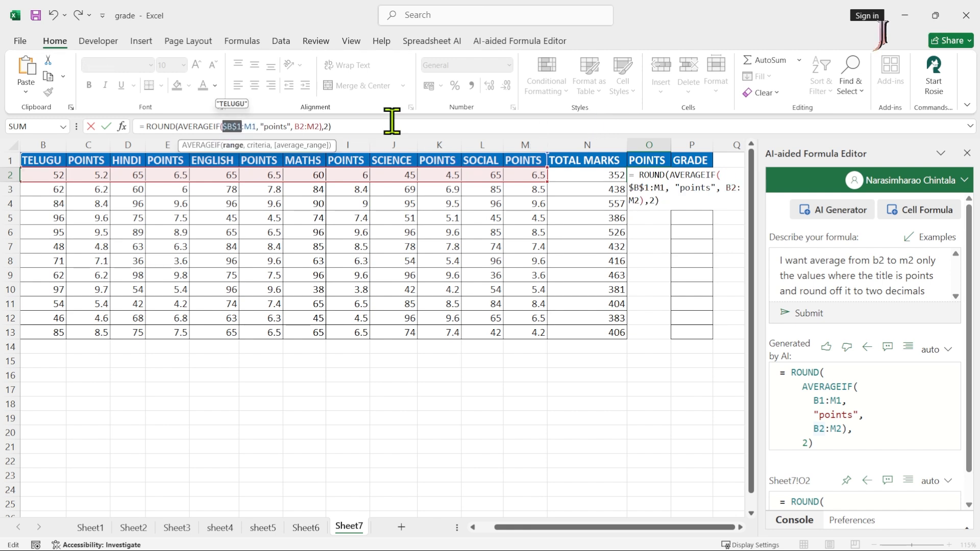
key("Return")
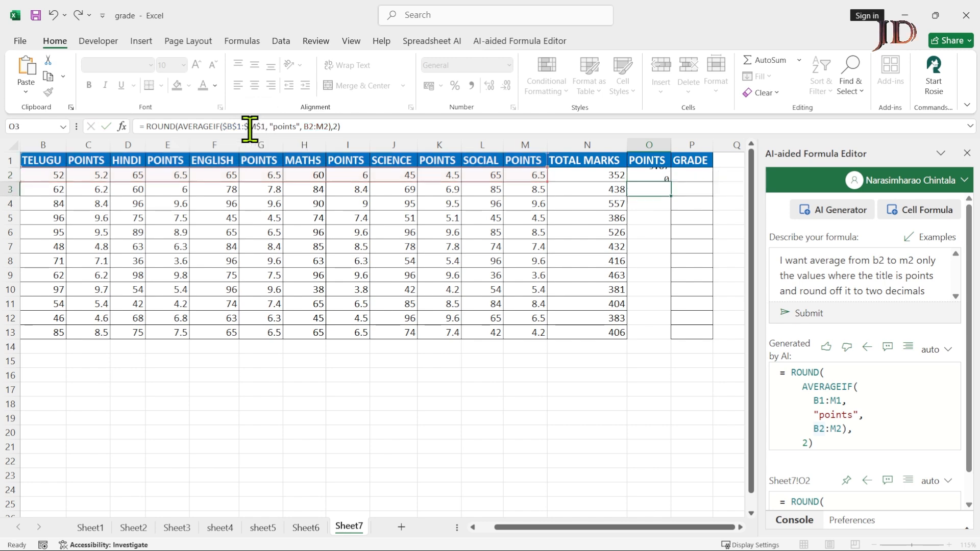
Fill the rounded average formula from O2 down to O13 for all students.
key("Left")
key("ctrl+Down")
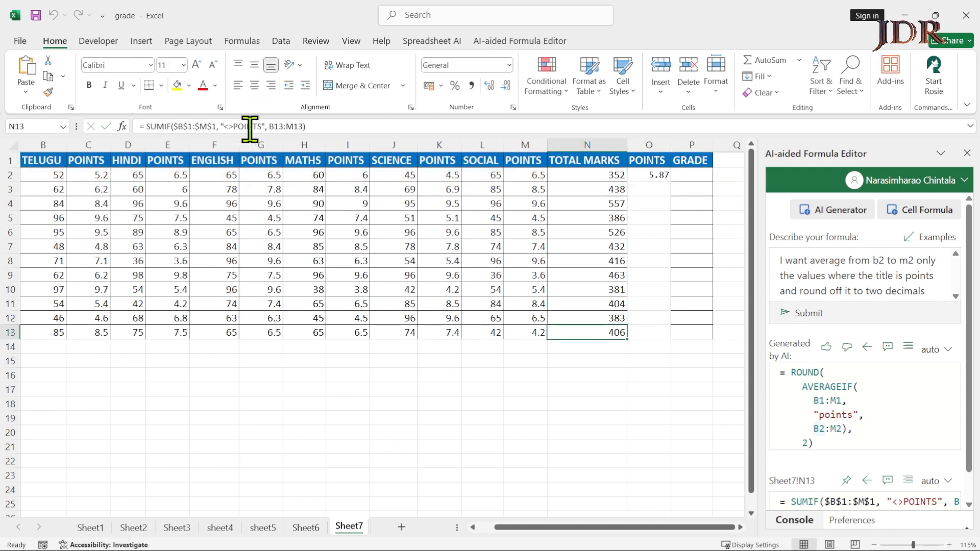
key("Right")
key("ctrl+shift+Up")
key("ctrl+d")
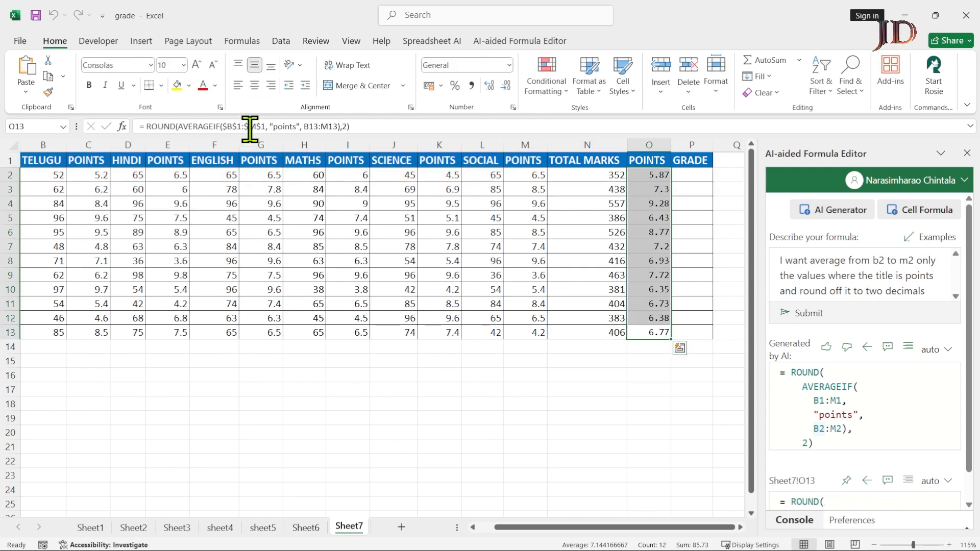
Select the first student's grade cell P2 and replace the AI formula description with "I want grade A++ if the points".
key("Right")
key("Up")
key("Up")
key("Up")
key("Up")
key("Up")
key("Up")
key("Up")
key("Up")
key("Up")
key("Up")
key("Up")
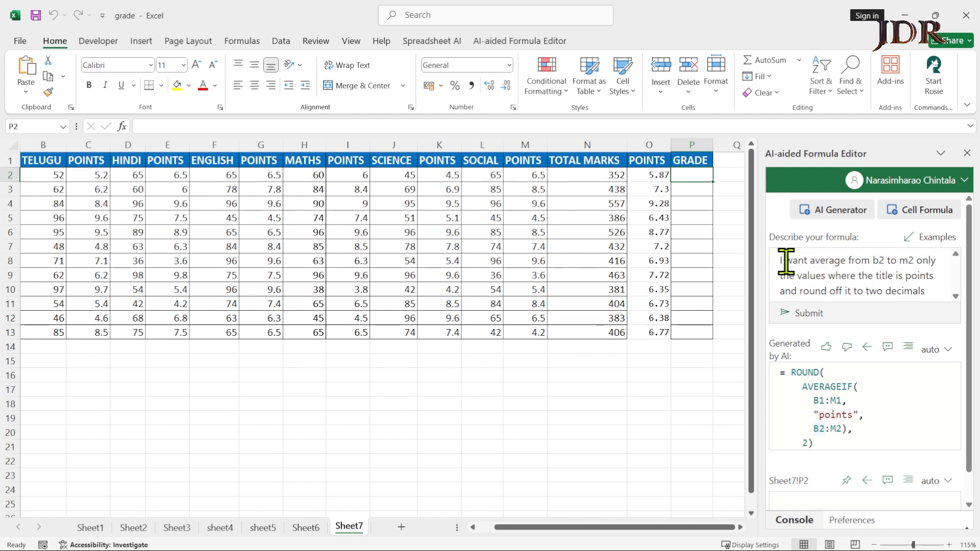
left_click_drag(781, 260, 940, 294)
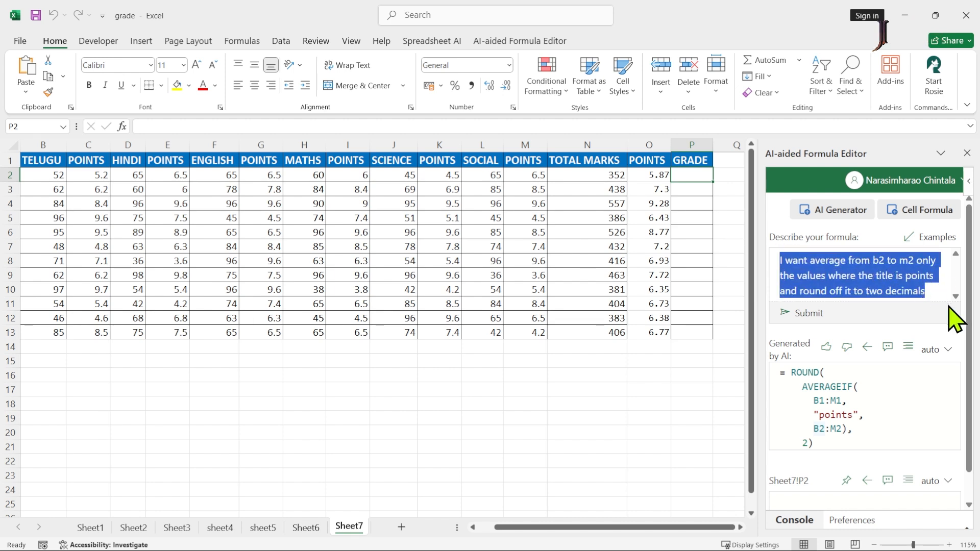
key("BackSpace")
type("I want")
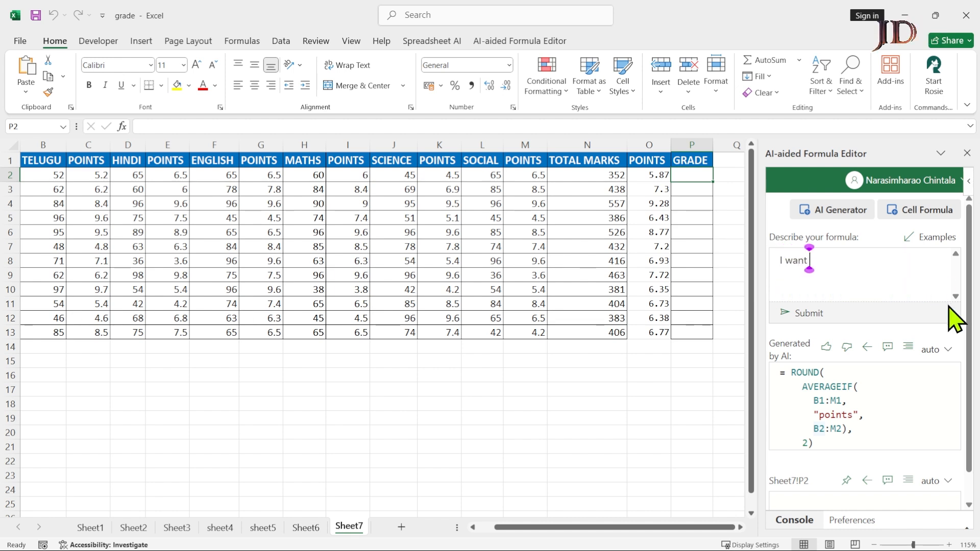
type(" grade")
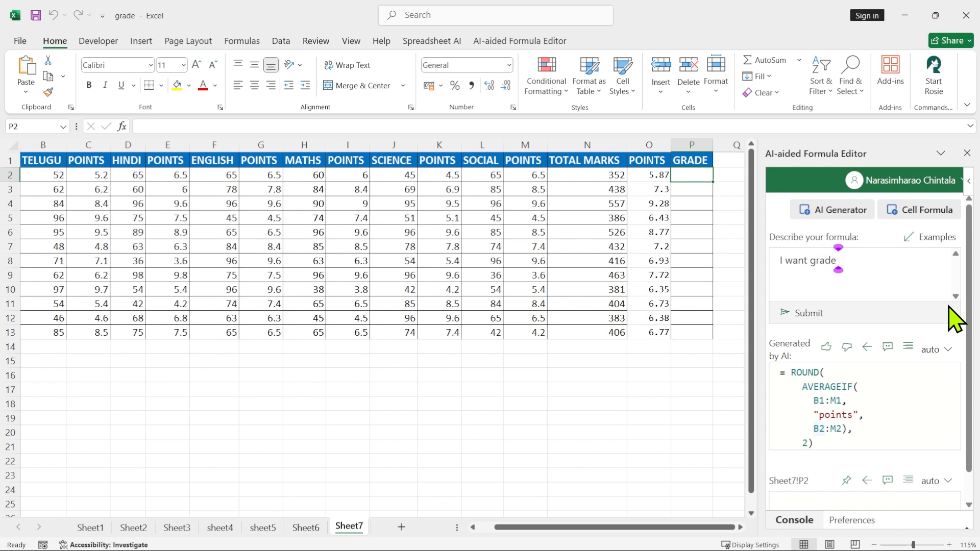
type(" A")
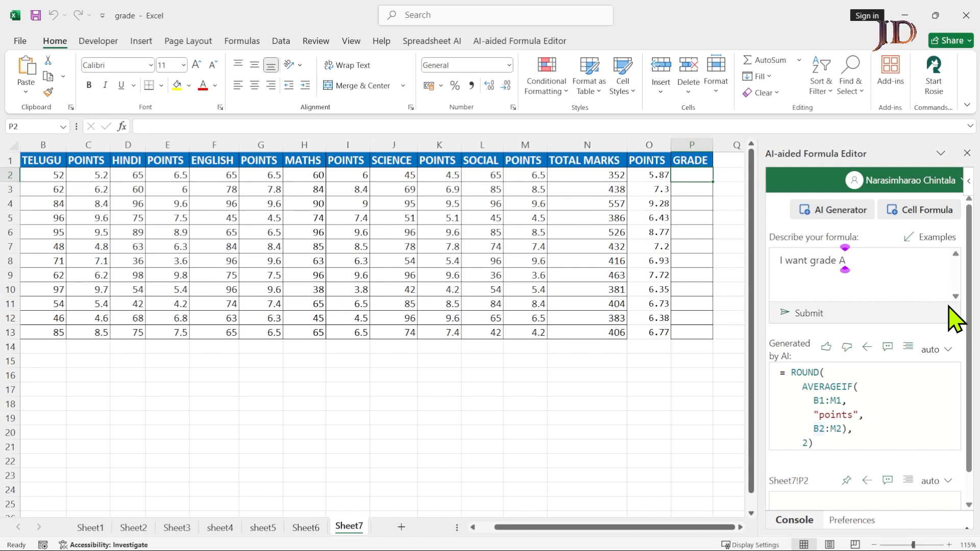
type("++ i")
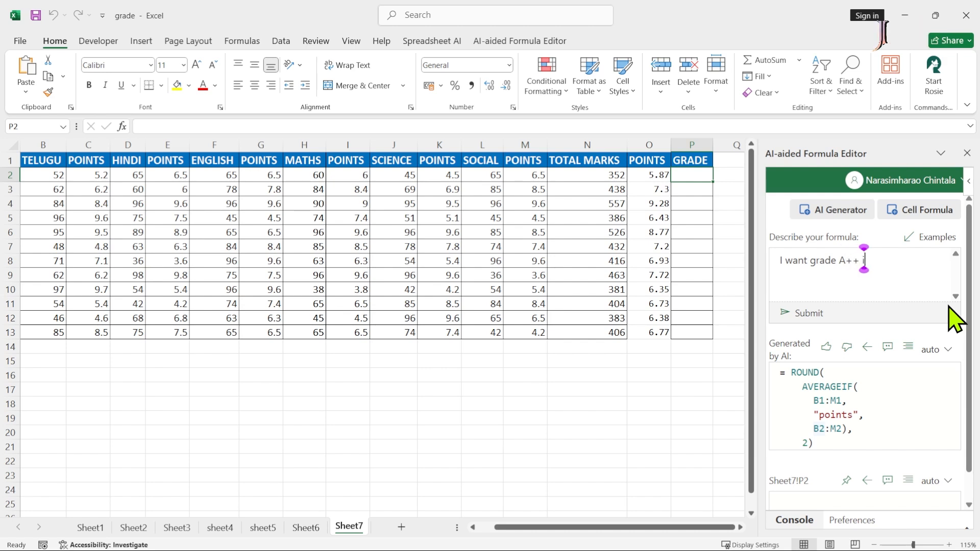
type("f the po")
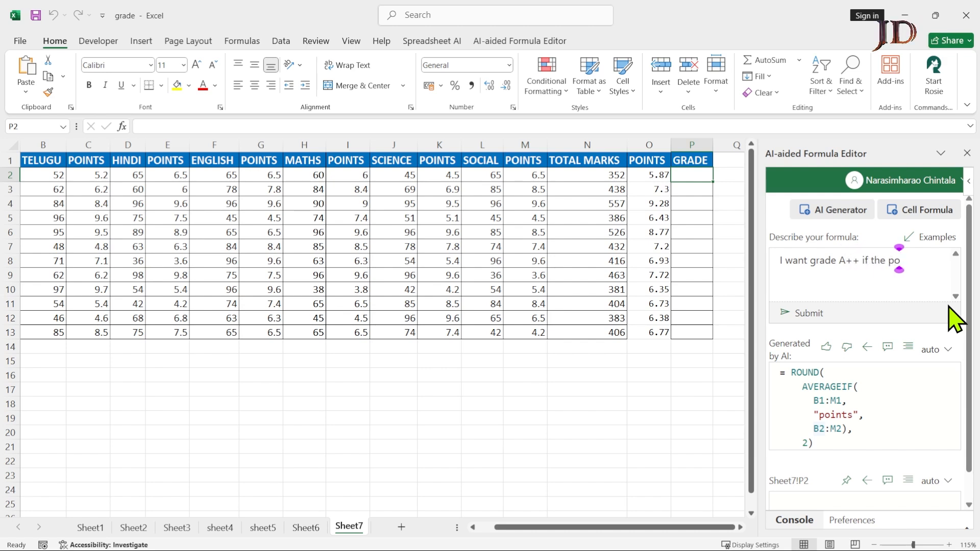
type("ints")
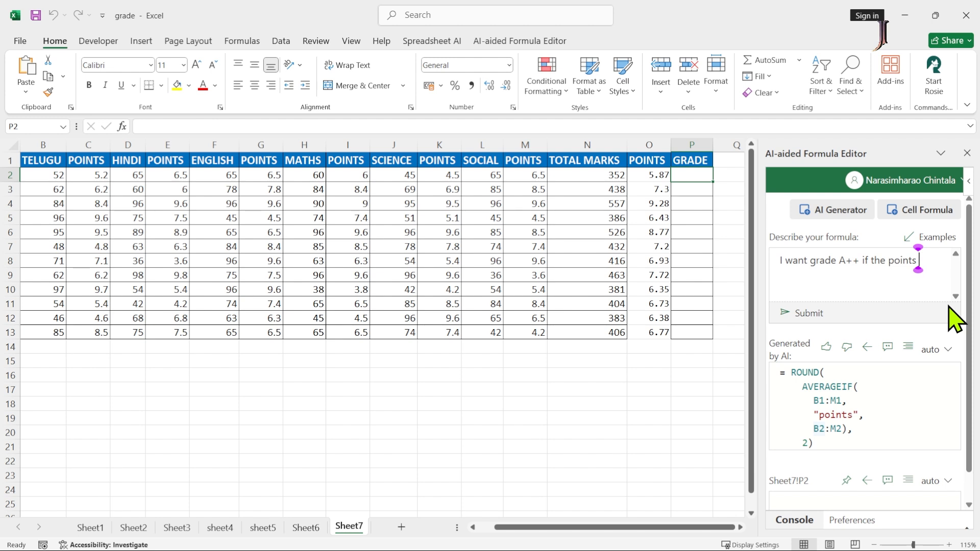
Add the cell reference o2 after "points" in the formula description.
key("BackSpace")
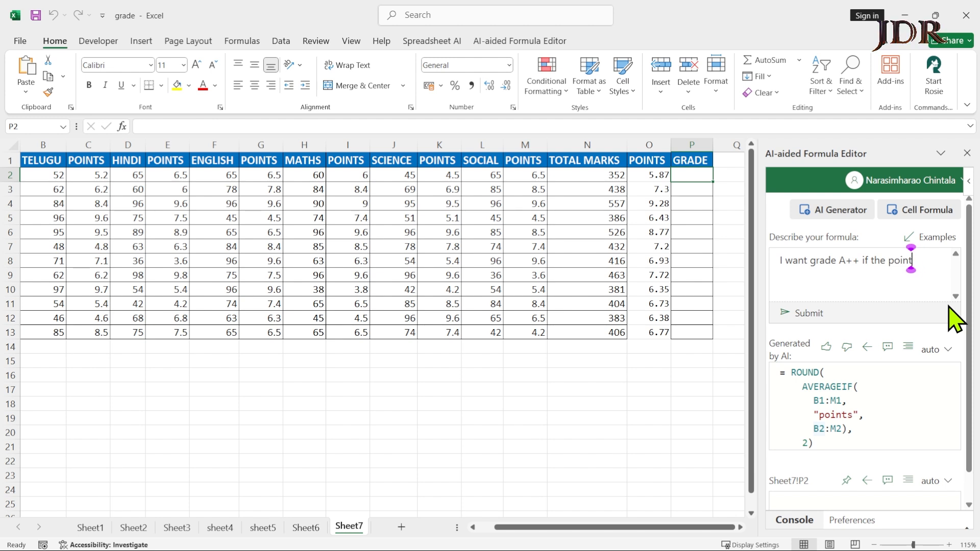
type("s")
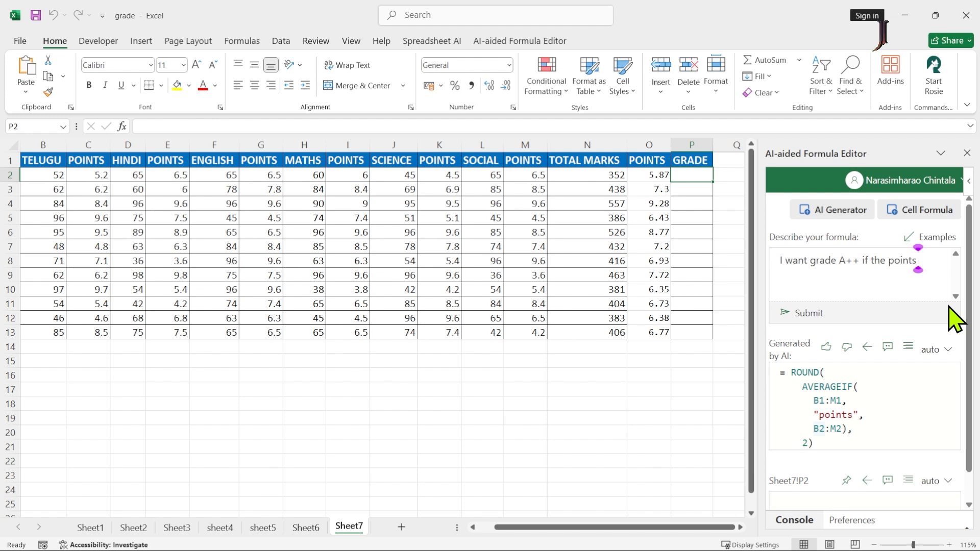
key("BackSpace")
key("BackSpace")
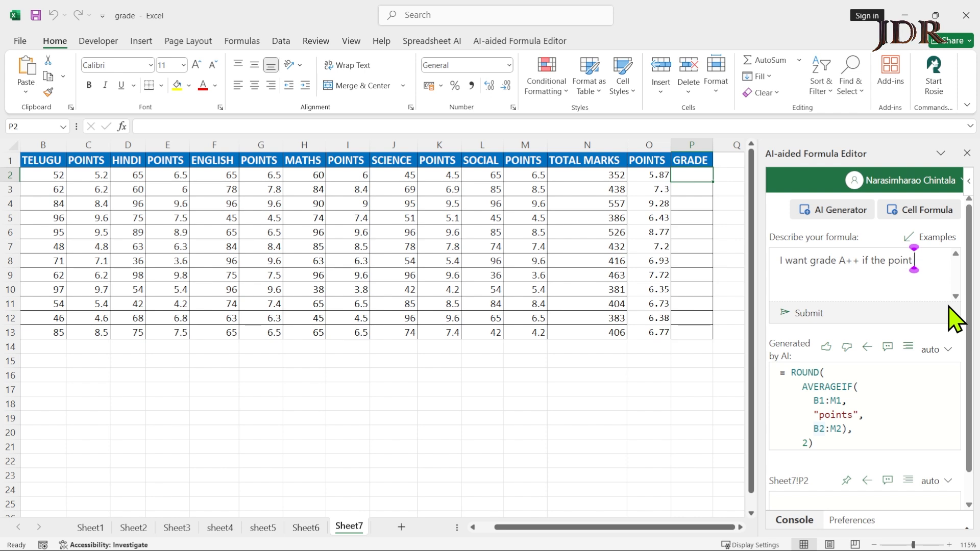
type("s ar")
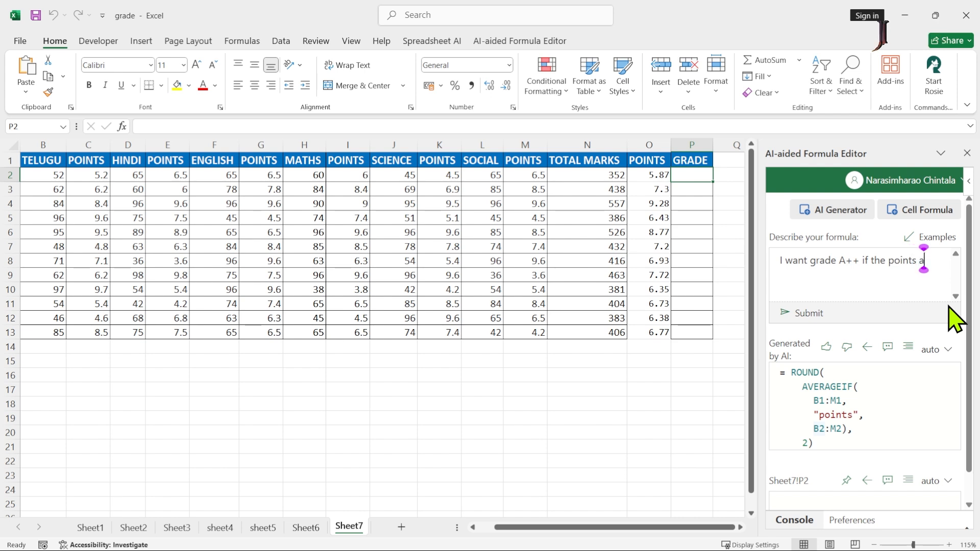
key("BackSpace")
key("BackSpace")
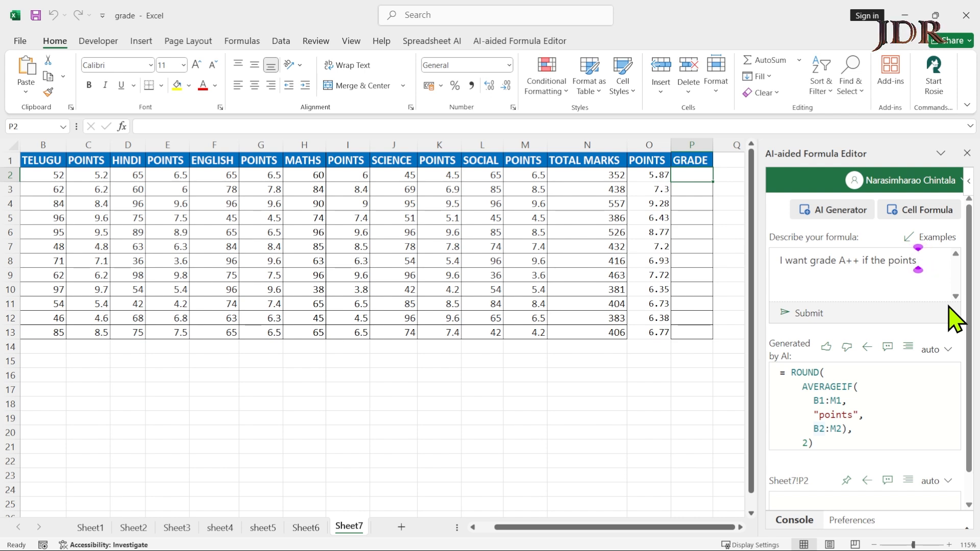
type("o2")
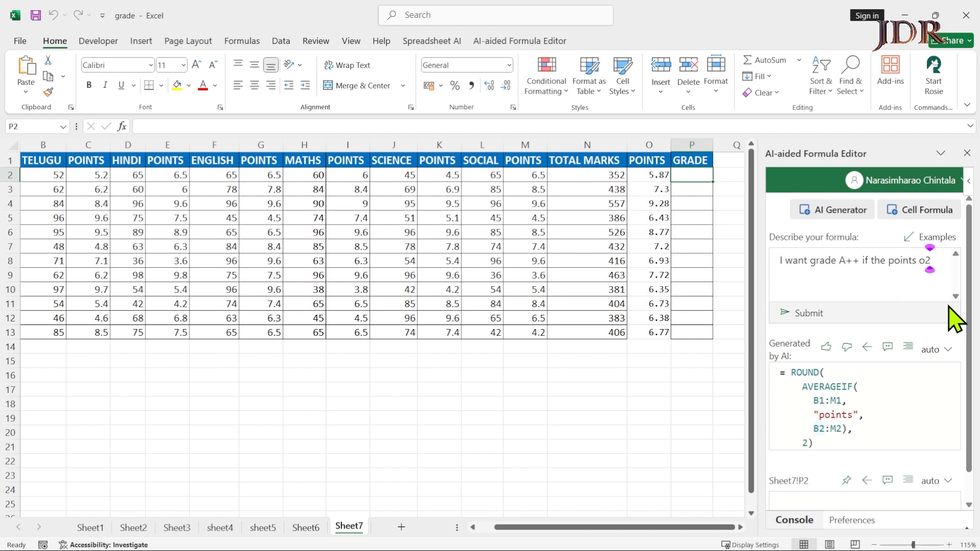
Replace "points o2" in the description with "o2 is >9", so it reads "I want grade A++ if the o2 is >9".
key("BackSpace")
key("BackSpace")
key("BackSpace")
key("BackSpace")
key("BackSpace")
key("BackSpace")
key("BackSpace")
key("BackSpace")
key("BackSpace")
type("o")
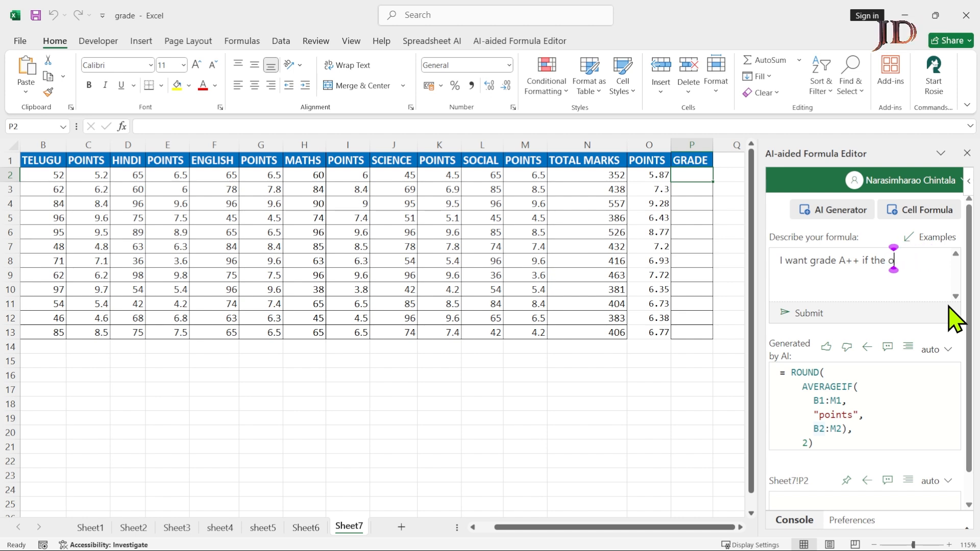
type("2")
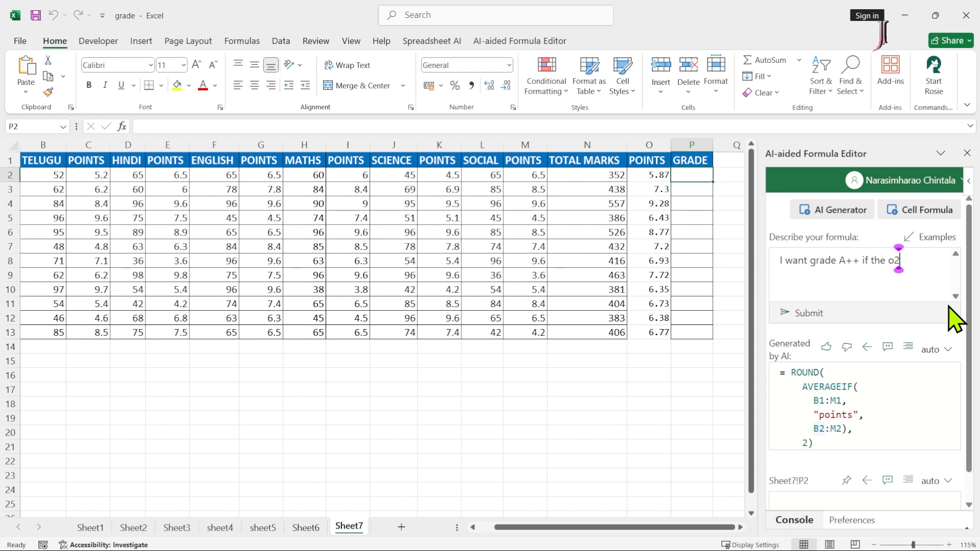
type(" is 9")
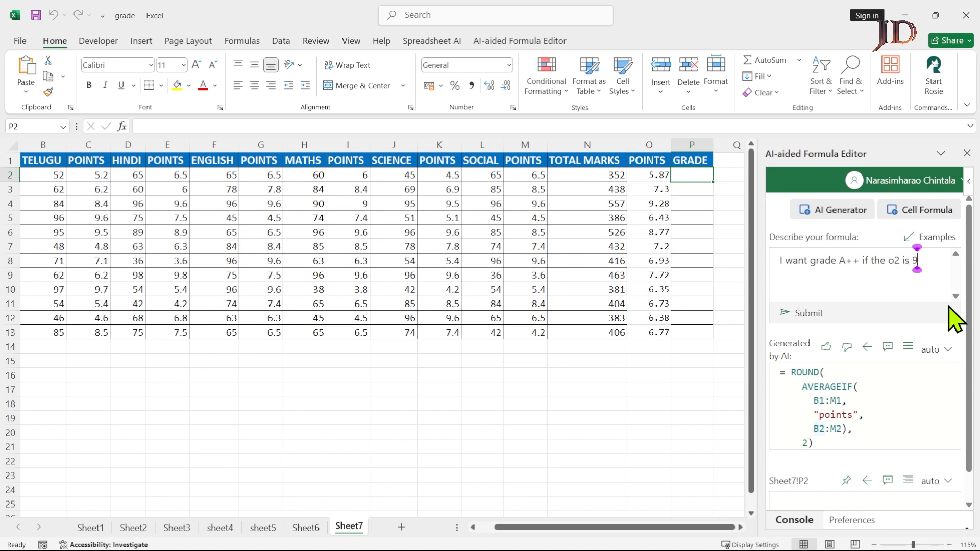
key("BackSpace")
type(">")
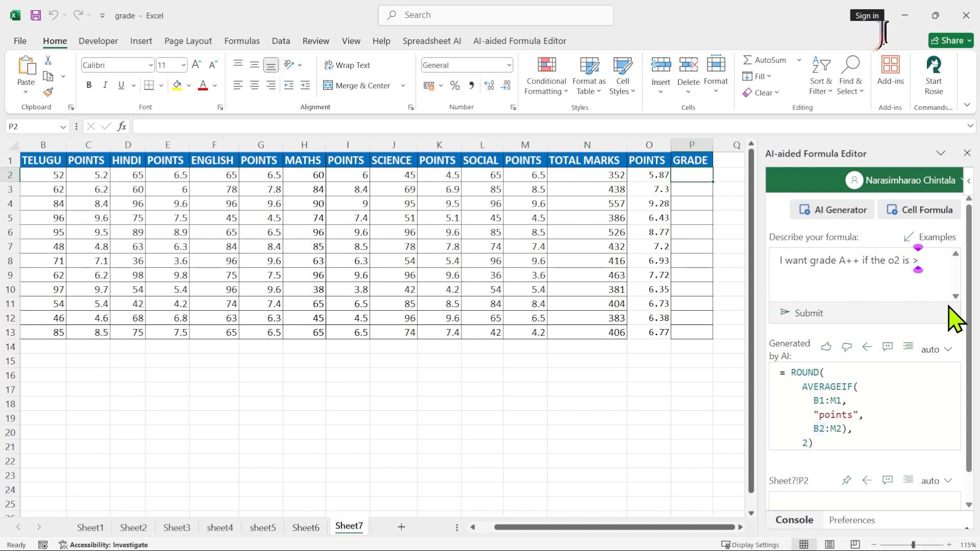
type("9")
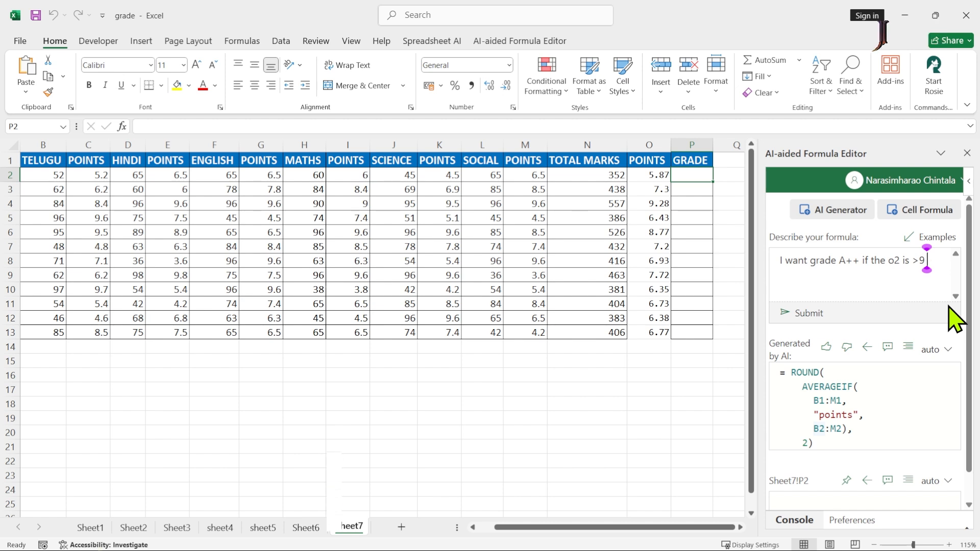
Extend the formula description with the second grade condition ",A+ if the o2>8".
type(",a+")
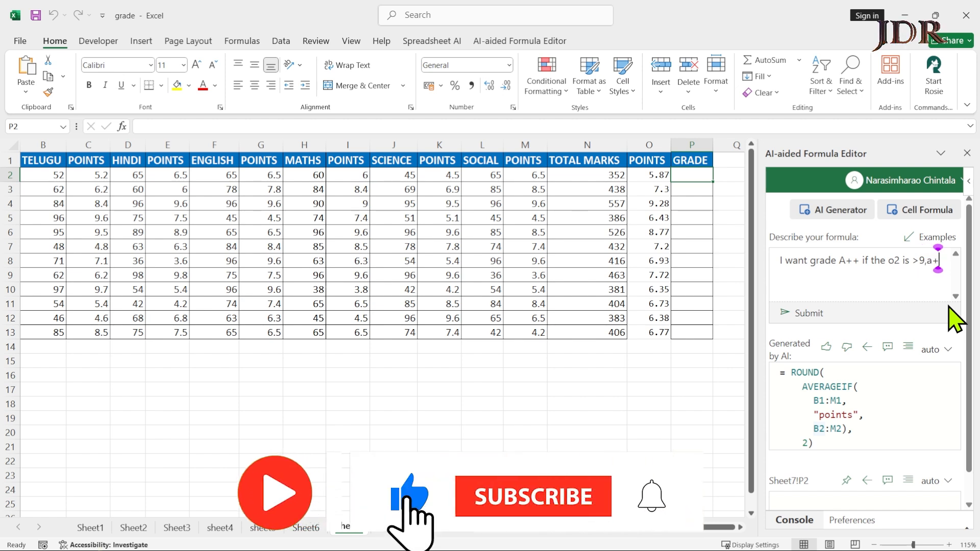
key("BackSpace")
key("BackSpace")
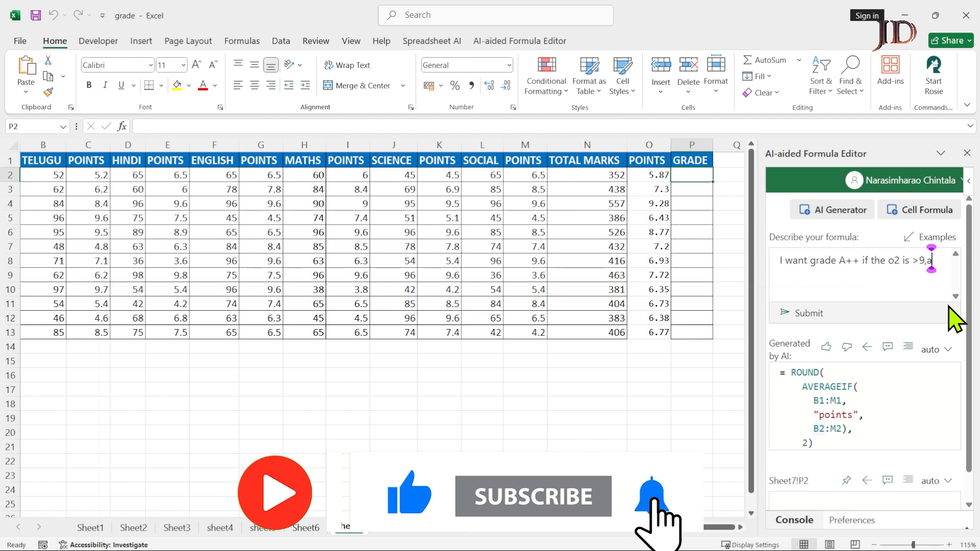
type("A")
type("+of")
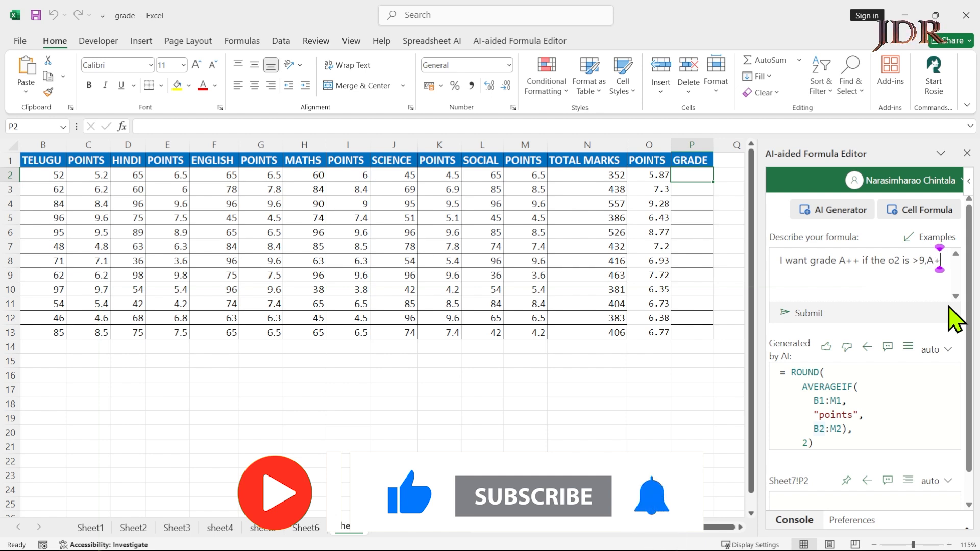
key("BackSpace")
key("BackSpace")
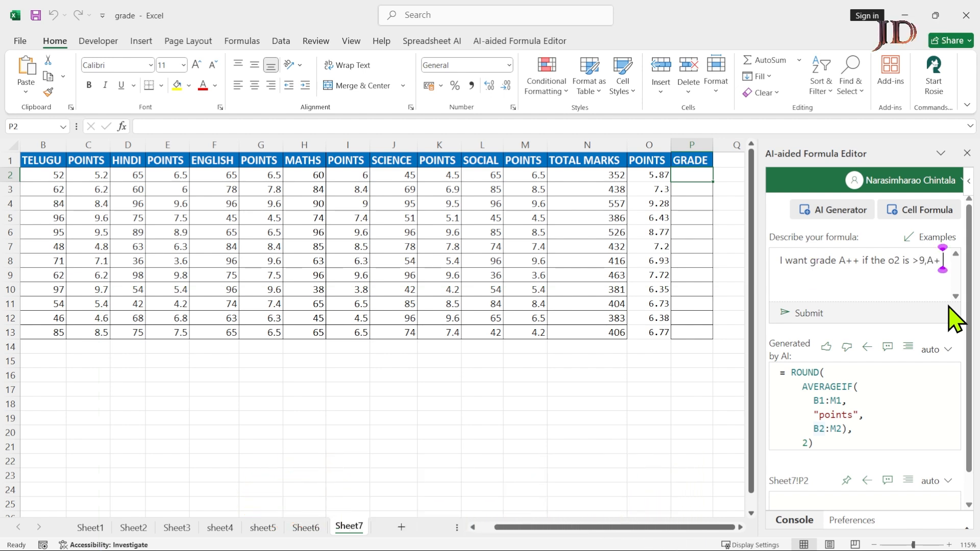
type("if the")
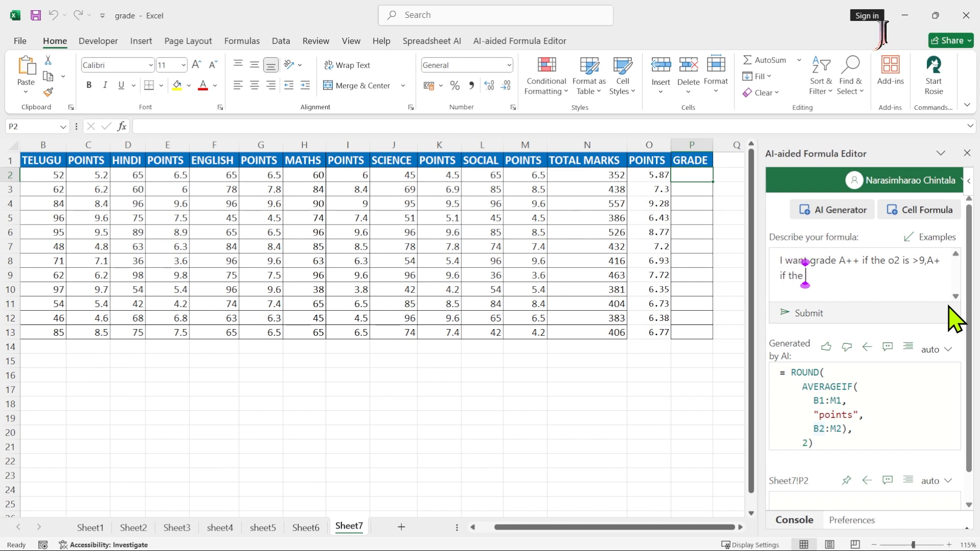
type(" o2 is >9")
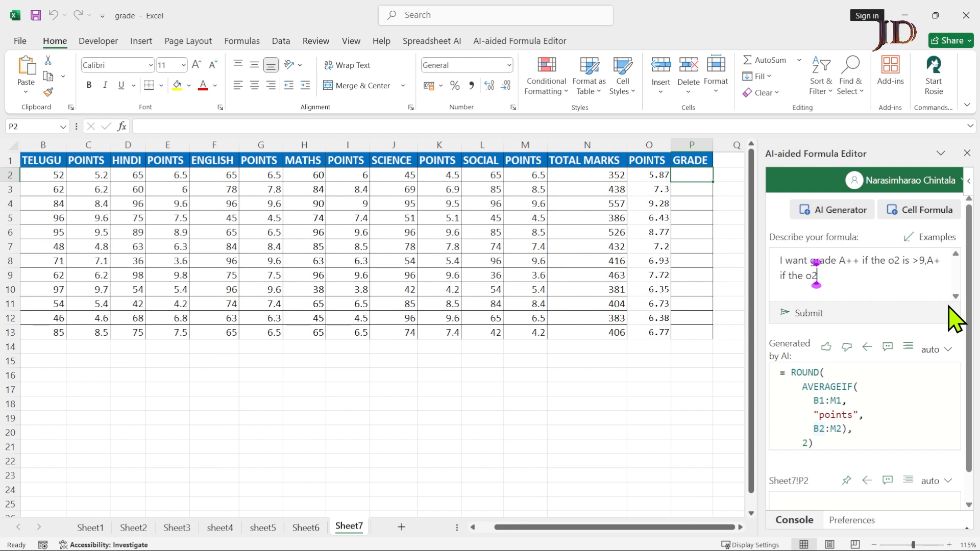
type(",")
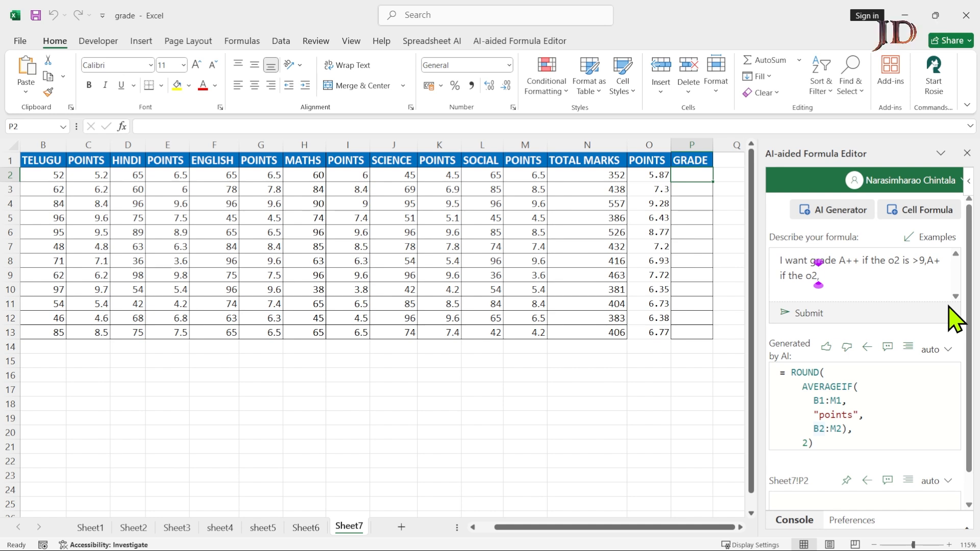
key("BackSpace")
type(">")
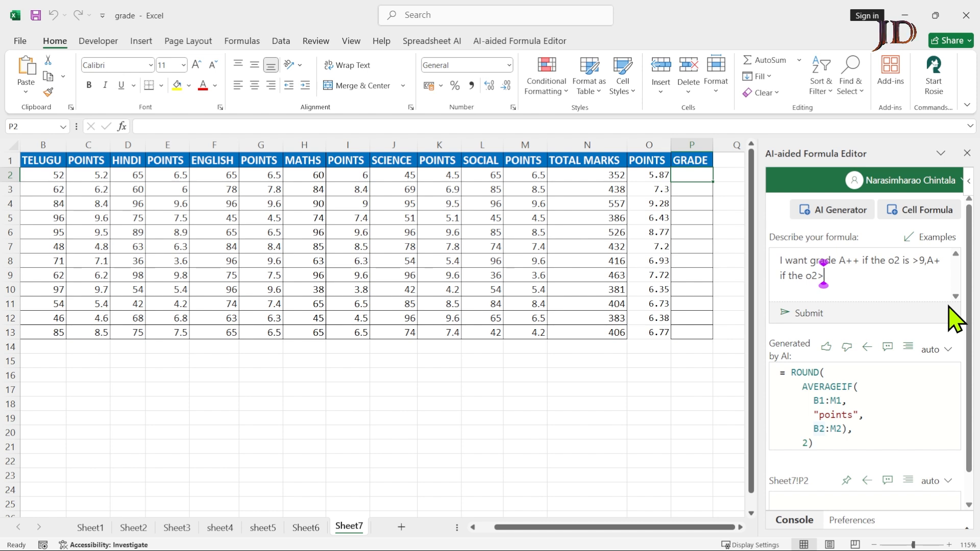
type("8")
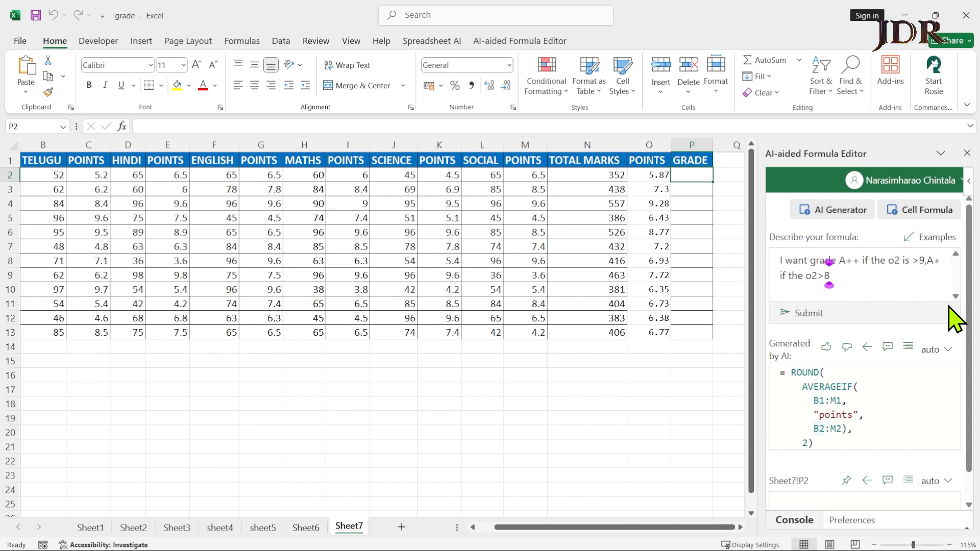
Extend the AI formula description with the third grade condition " and A grade if o2>7".
type("and")
key("BackSpace")
key("BackSpace")
key("BackSpace")
type("and")
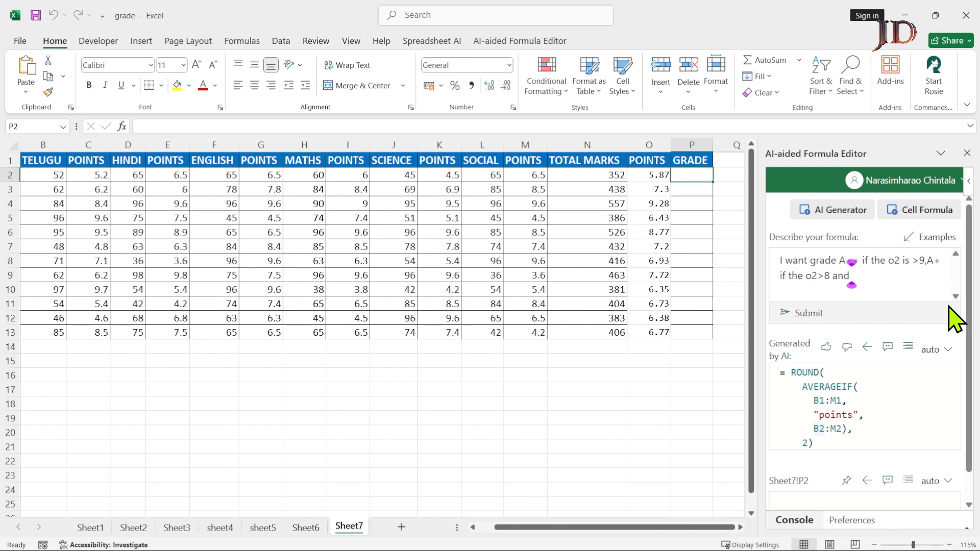
type(" o2>")
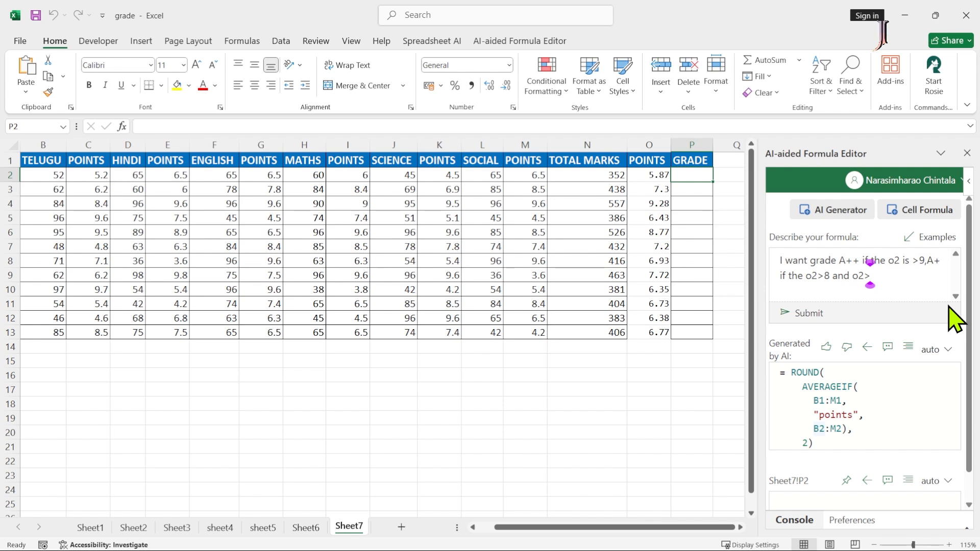
key("BackSpace")
key("BackSpace")
key("BackSpace")
type("A g")
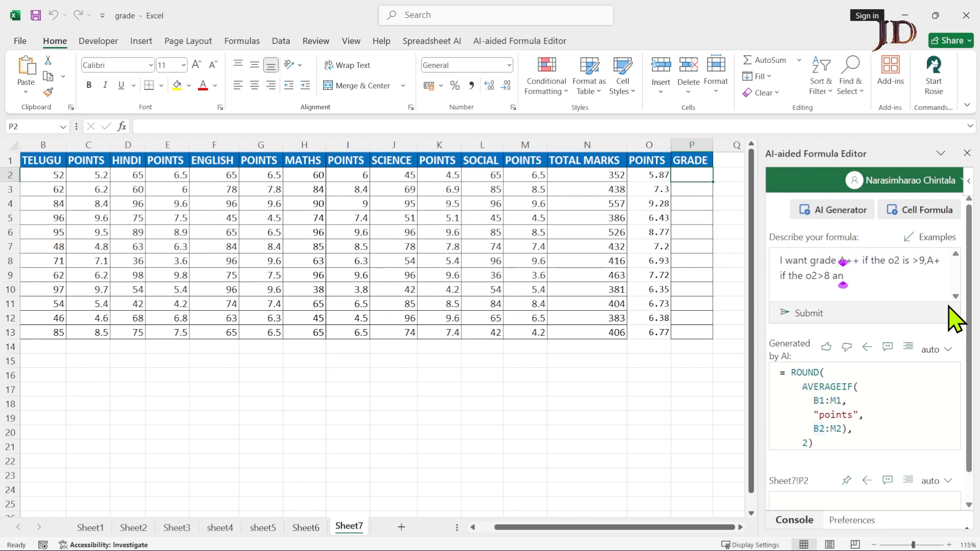
type("rade if")
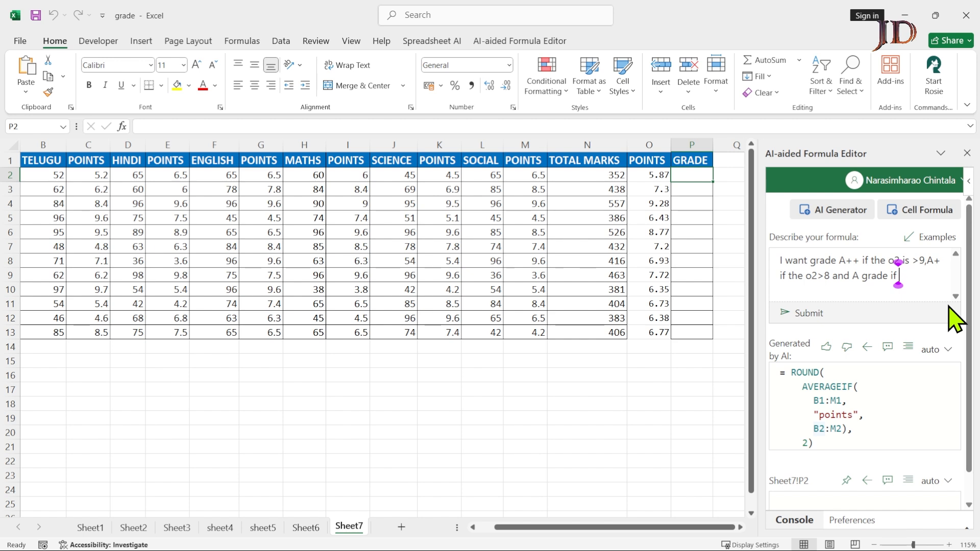
type(" o2>")
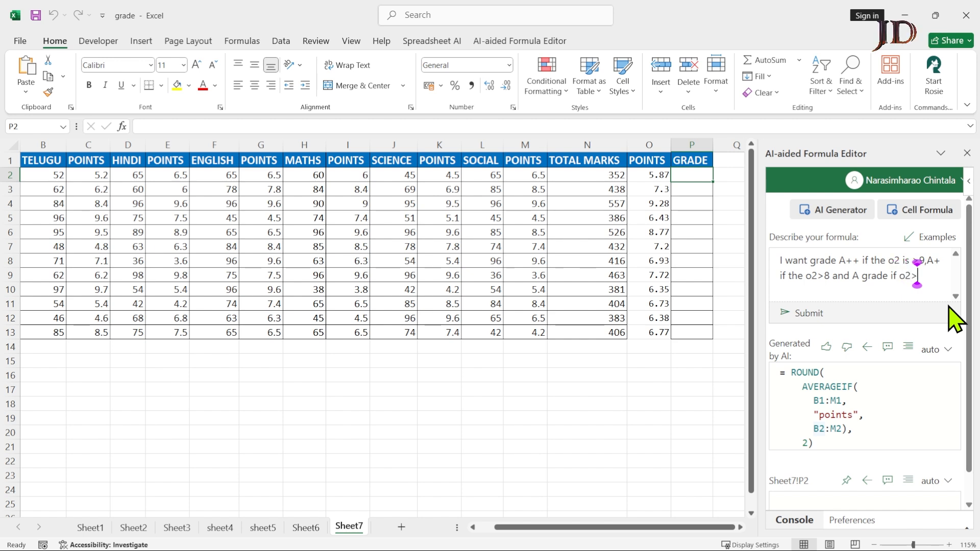
type("7")
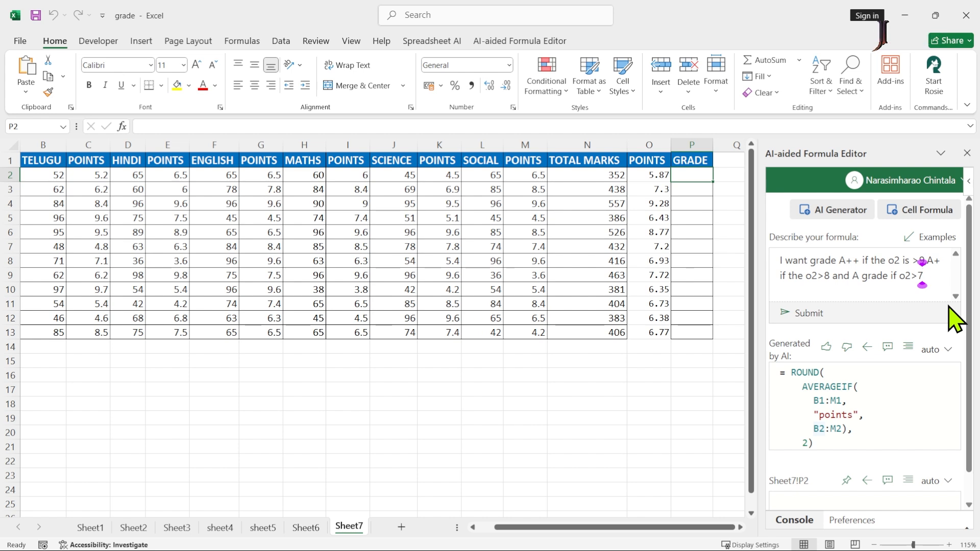
Finish the description with "others B" for the remaining scores and submit it to generate the grade formula.
type(" others")
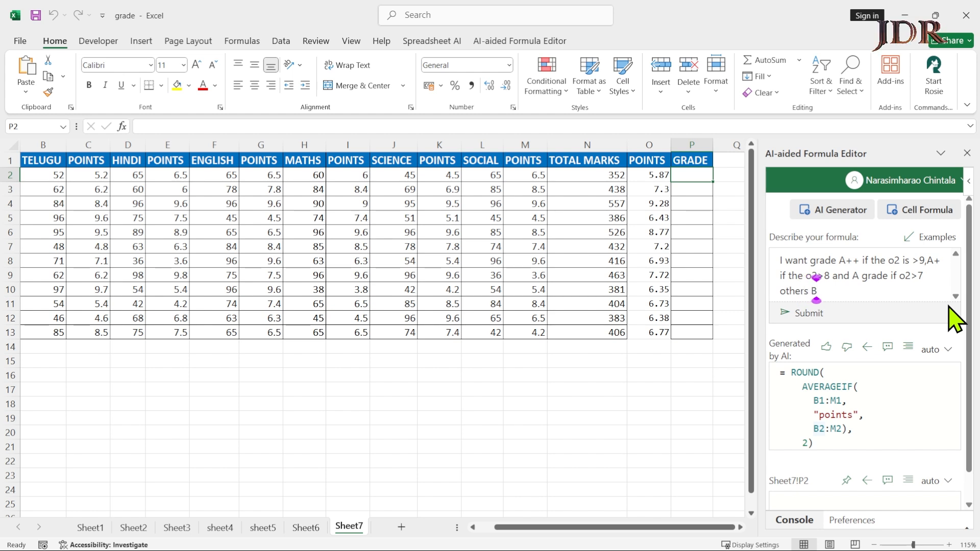
type(" B")
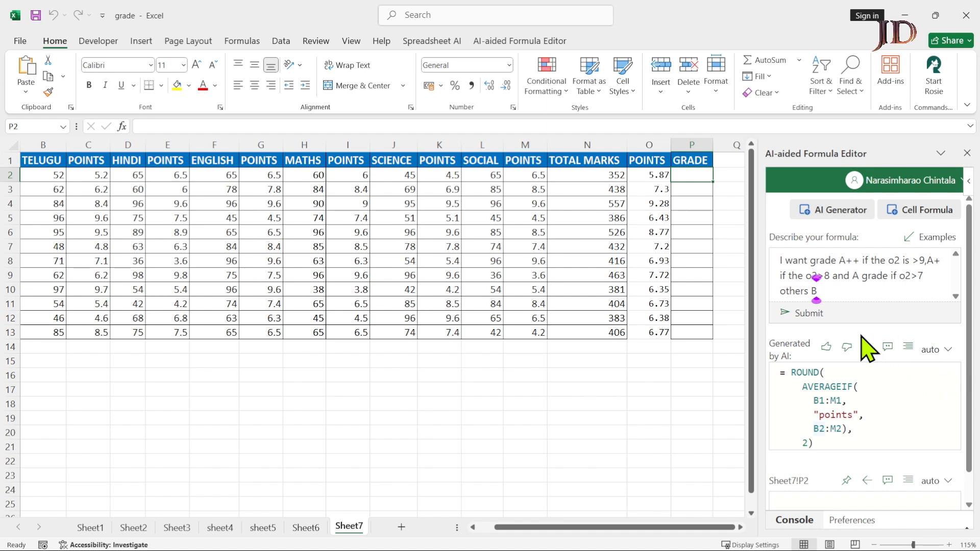
left_click(810, 315)
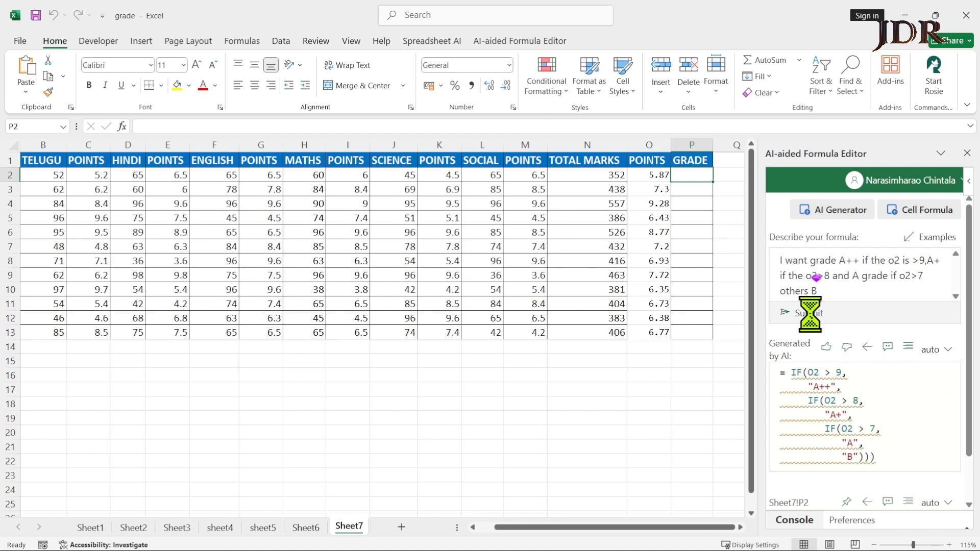
Copy the whole generated nested IF formula and enter it in the first student's grade cell P2.
left_click(845, 378)
key("ctrl+a")
key("ctrl+c")
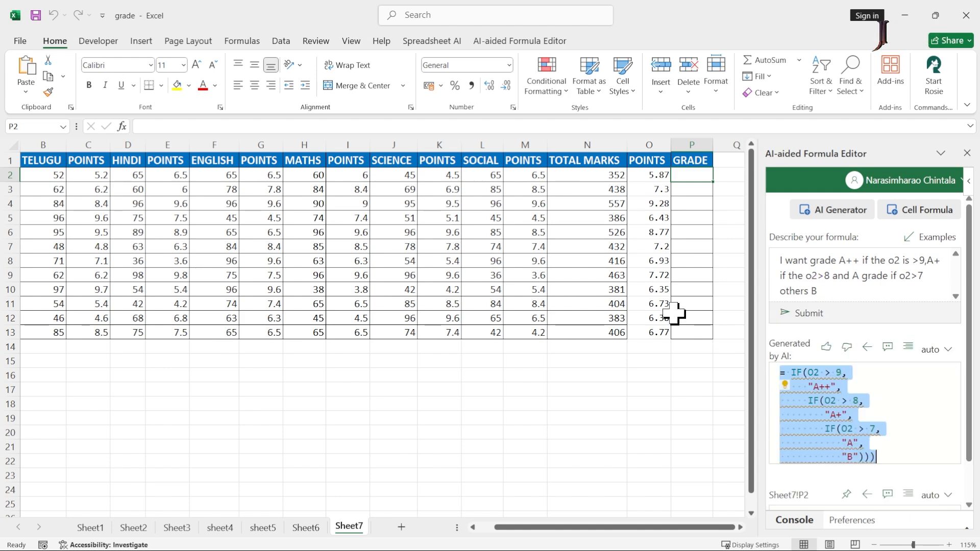
double_click(705, 177)
key("ctrl+v")
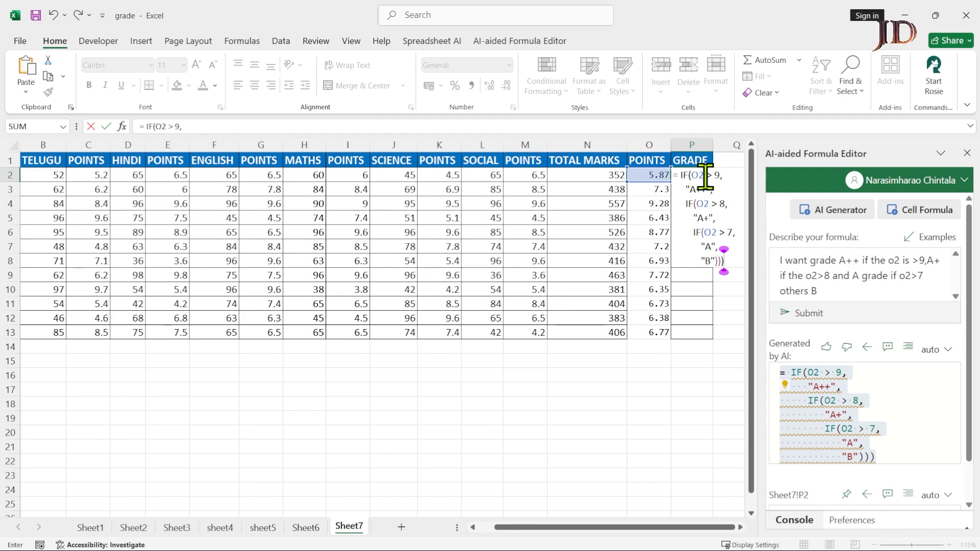
key("Return")
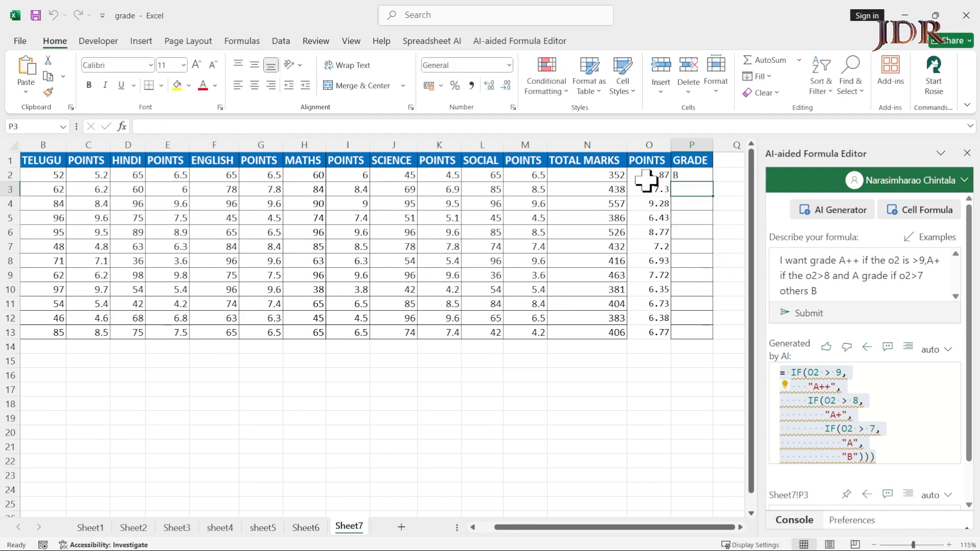
Edit the formula in P2, removing line breaks and extra spaces so it starts = IF(O2 > 9,"A++", IF(O2 > 8, "A+", on one line.
left_click(693, 172)
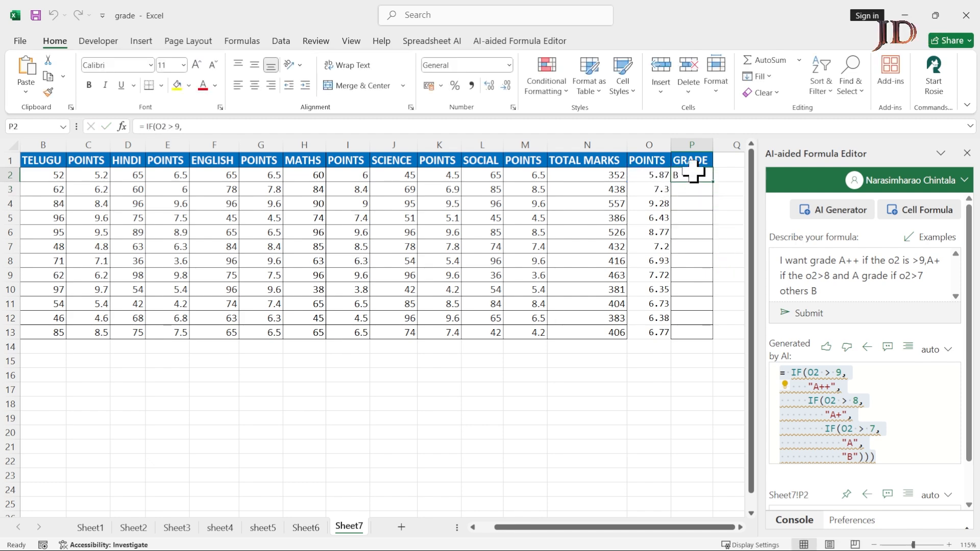
double_click(693, 172)
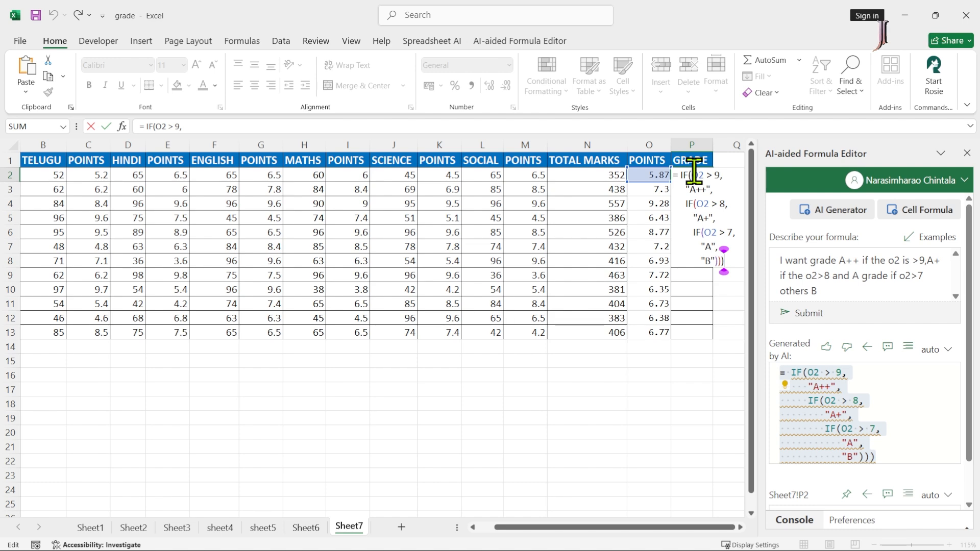
key("Up")
key("Up")
key("Up")
key("Up")
key("Up")
key("Up")
key("Up")
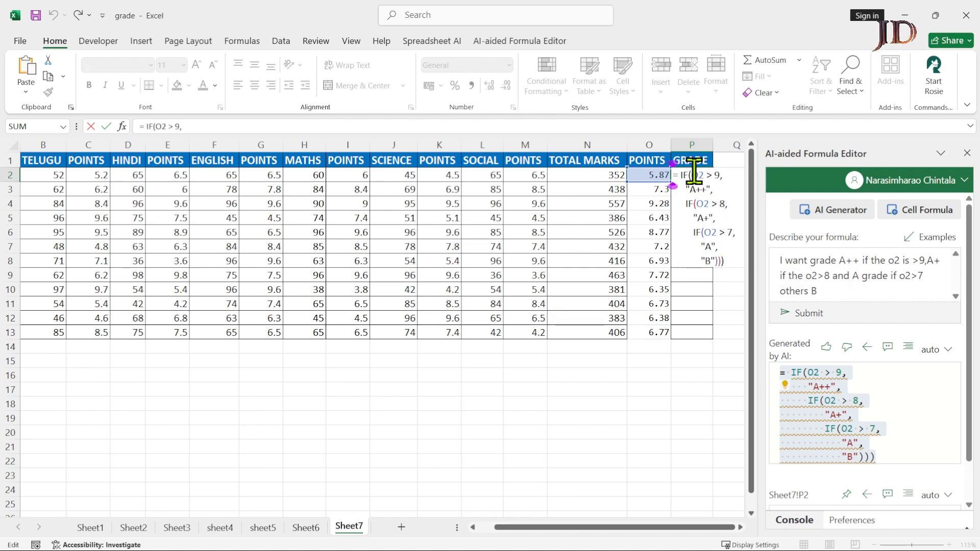
left_click(733, 176)
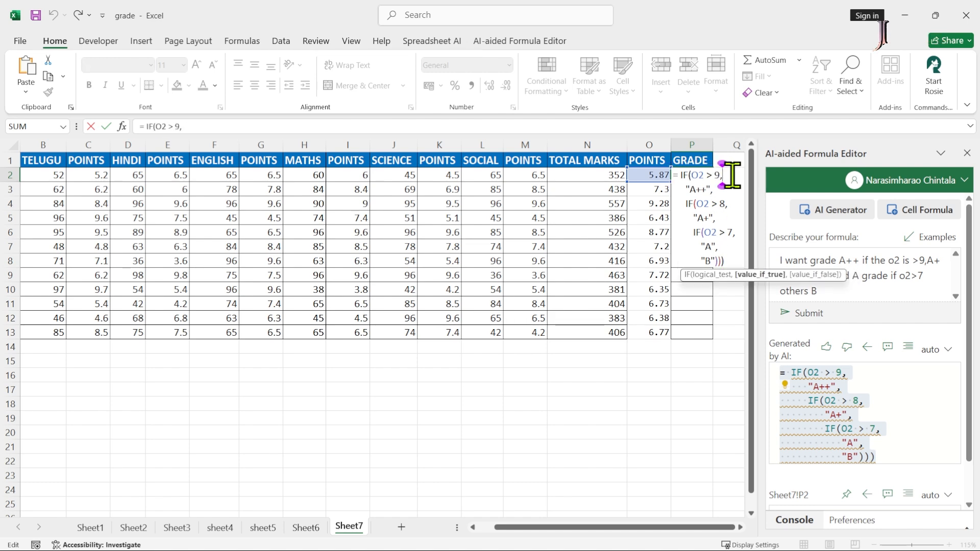
key("Delete")
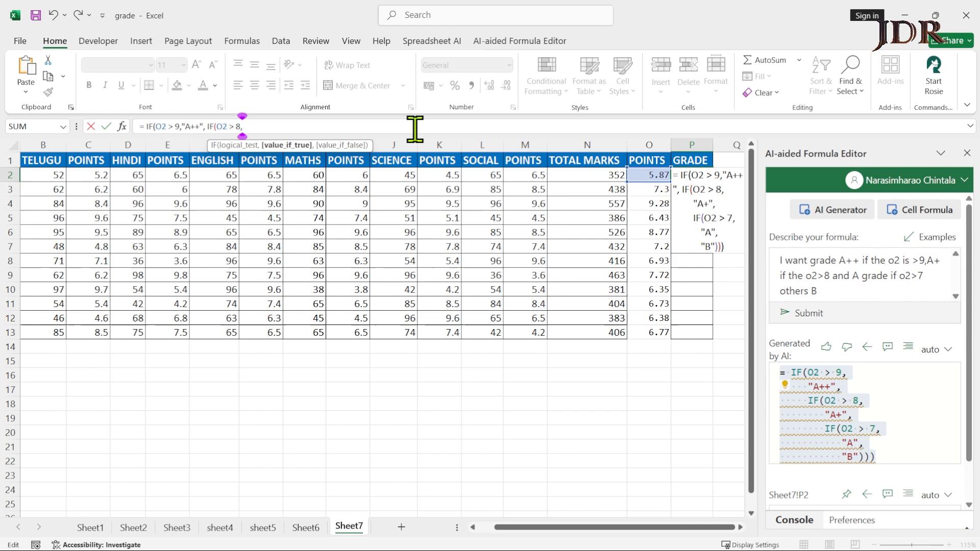
key("Delete")
key("Delete")
key("Delete")
key("Delete")
key("Delete")
key("Delete")
key("Delete")
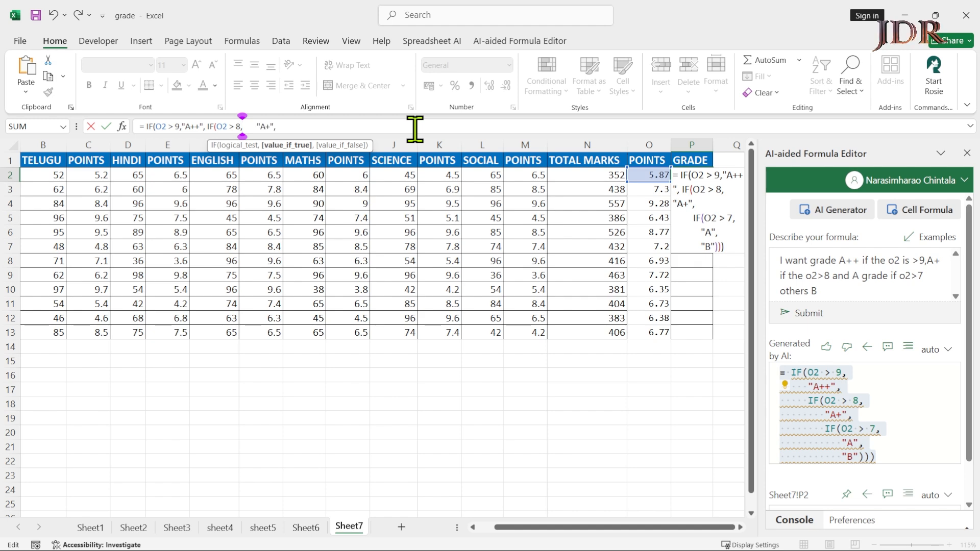
key("Delete")
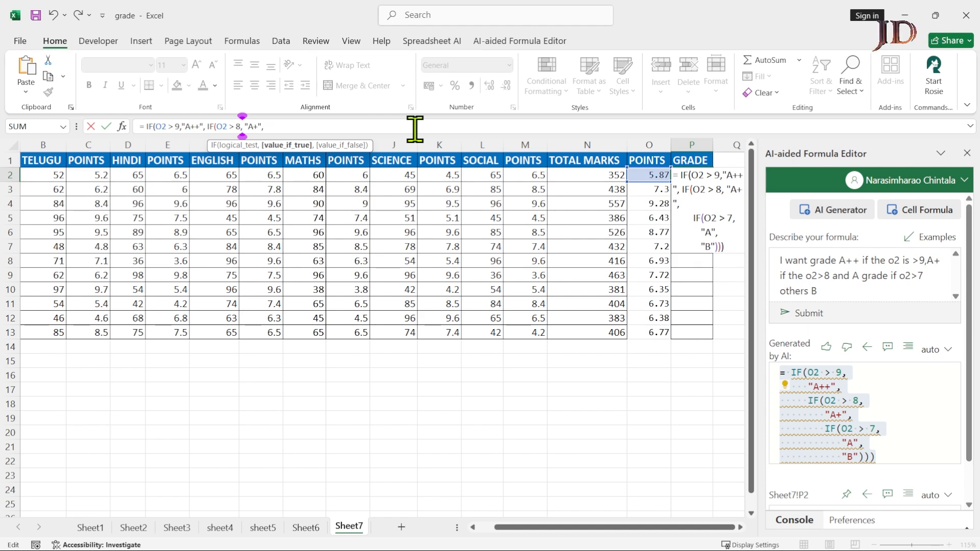
Remove the line break and extra spaces after "A+" so that IF(O2 > 7 continues on the formula's first line.
key("Right")
key("Right")
key("Right")
key("Right")
key("Right")
key("Right")
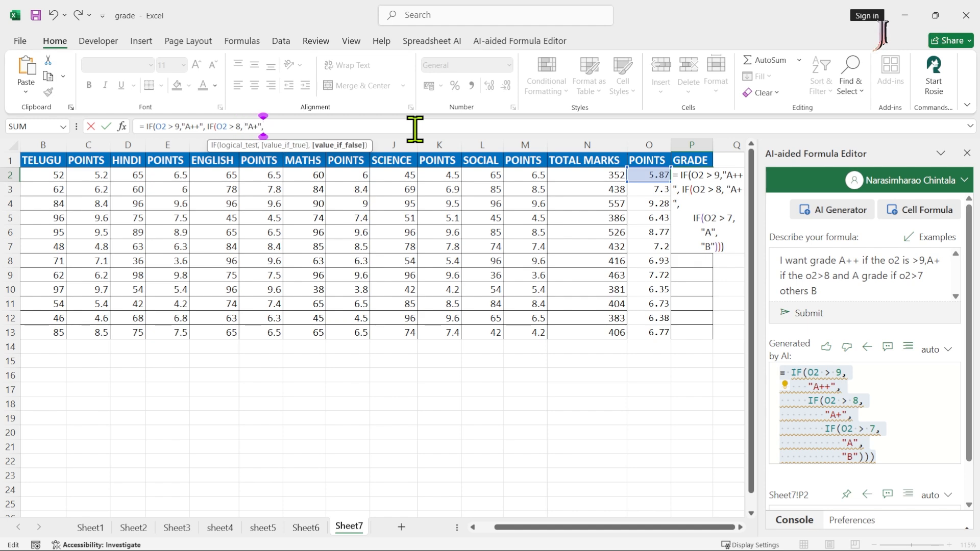
key("Delete")
key("Delete")
key("Delete")
key("Delete")
key("Delete")
key("Delete")
key("Delete")
key("Delete")
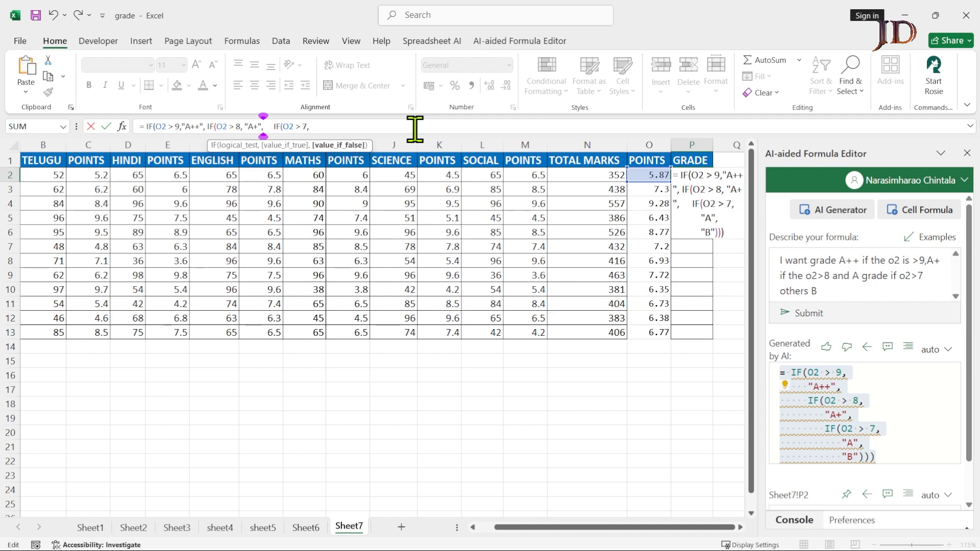
Remove the line break and extra spaces after the O2 > 7 condition so that "A" follows on the same line.
key("Right")
key("Right")
key("Right")
key("Right")
key("Right")
key("Right")
key("Right")
key("Right")
key("Right")
key("Right")
key("Right")
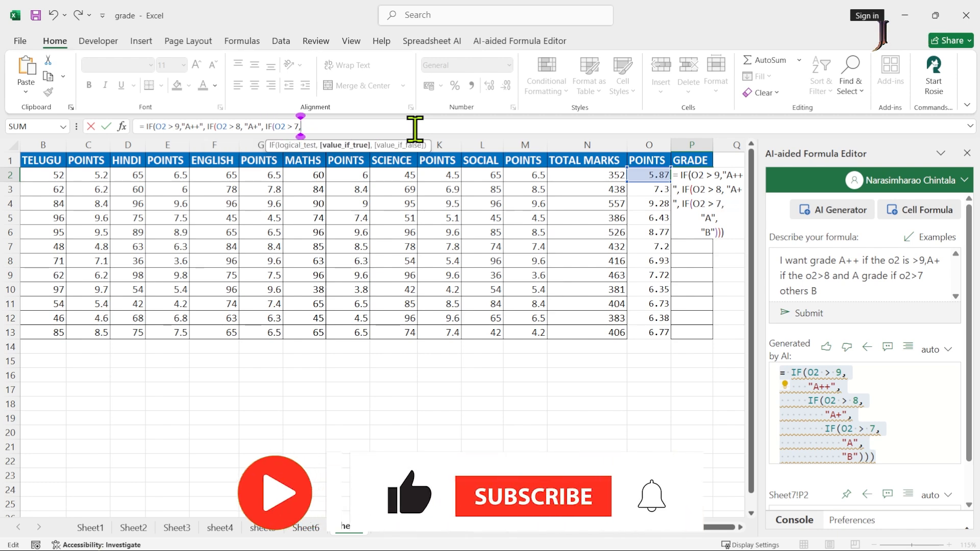
key("Delete")
key("Delete")
key("Delete")
key("Delete")
key("Delete")
key("Delete")
key("Delete")
Remove the line break and extra spaces before "B" and commit the single-line grade formula in P2.
key("Right")
key("Right")
key("Right")
key("Right")
key("Right")
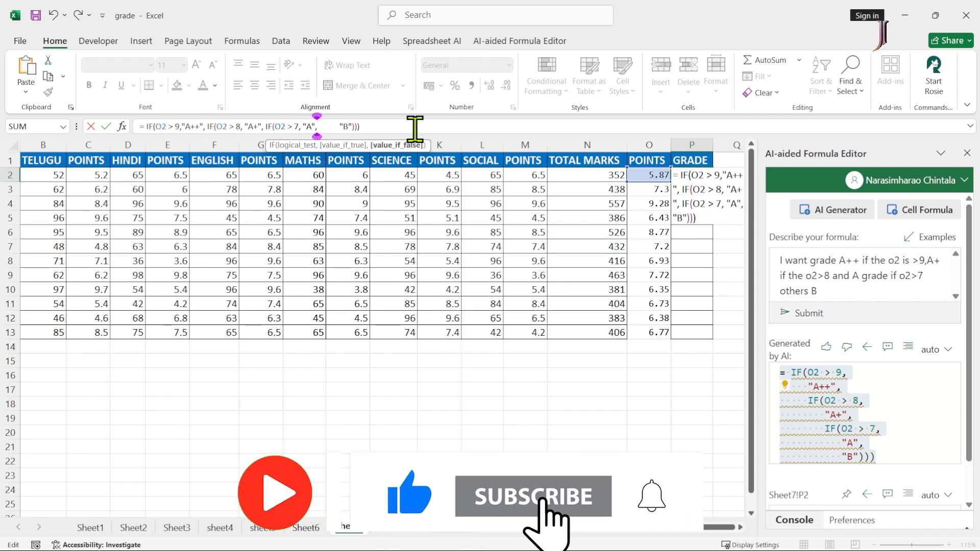
key("Delete")
key("Delete")
key("Delete")
key("Delete")
key("Delete")
key("Delete")
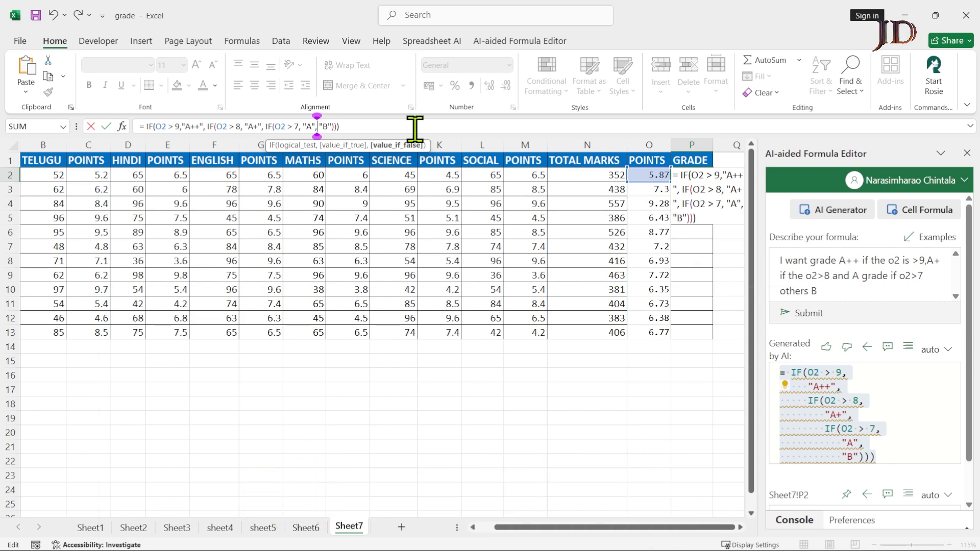
key("Return")
Copy the grade formula from P2 and paste it down the GRADE column through P13, then select P3 to check it.
key("Up")
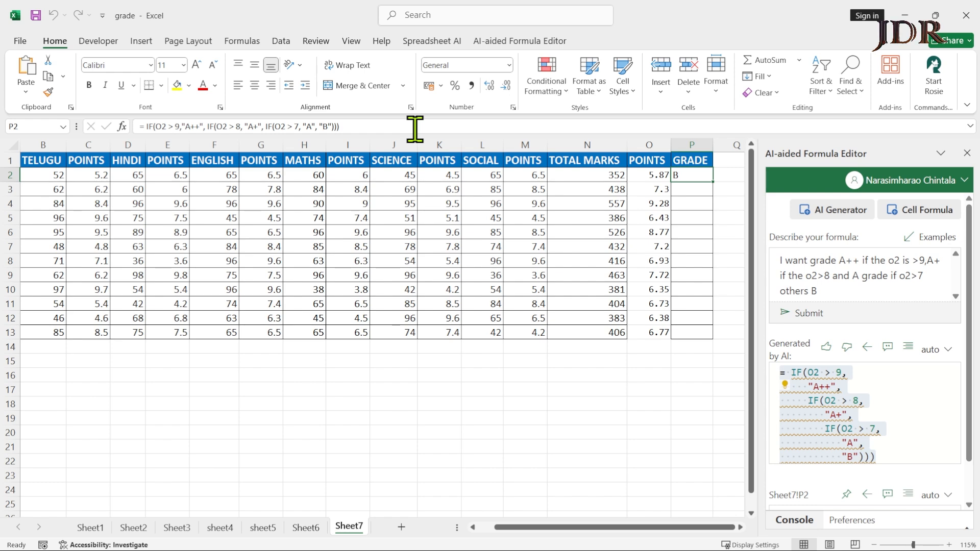
key("ctrl+c")
scroll(415, 128, "right", 1)
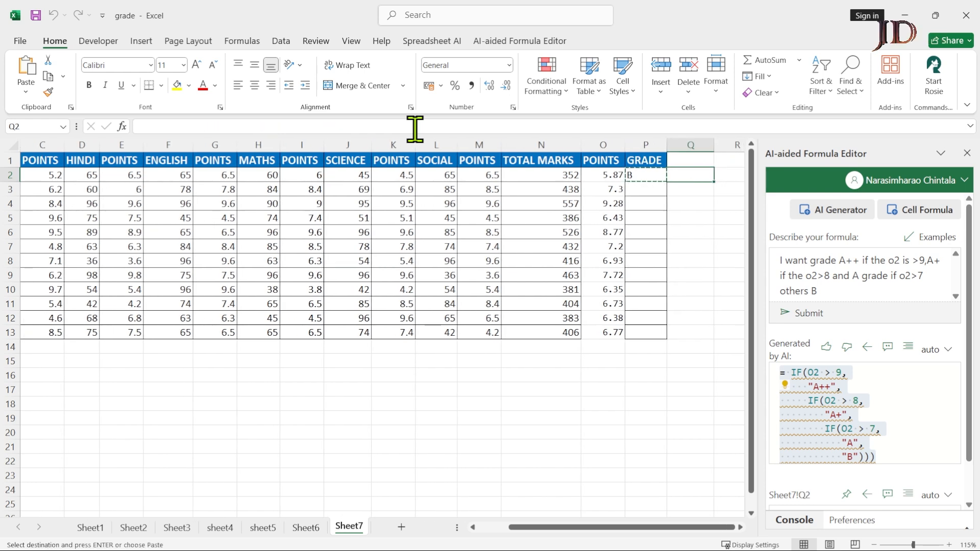
key("Left")
key("ctrl+Down")
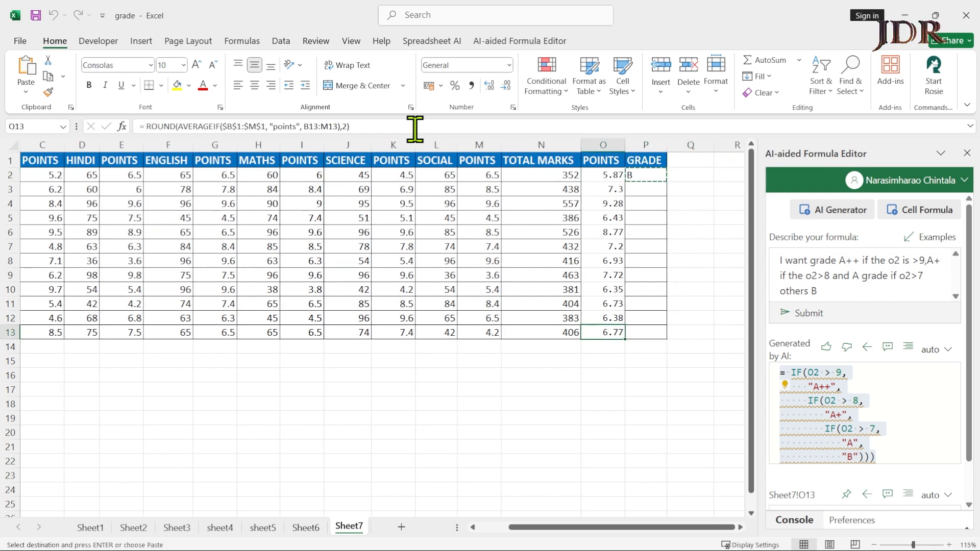
key("Right")
key("ctrl+shift+Up")
key("Return")
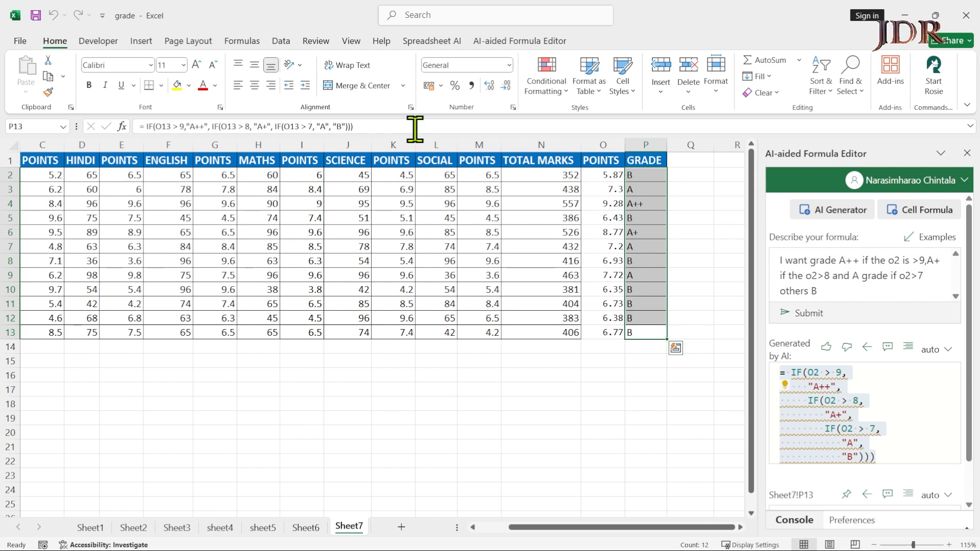
left_click(632, 188)
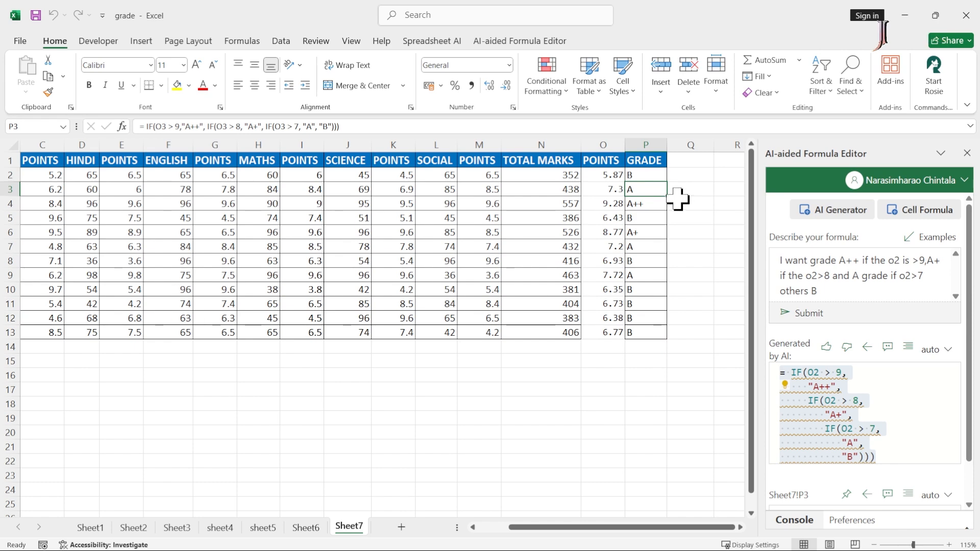